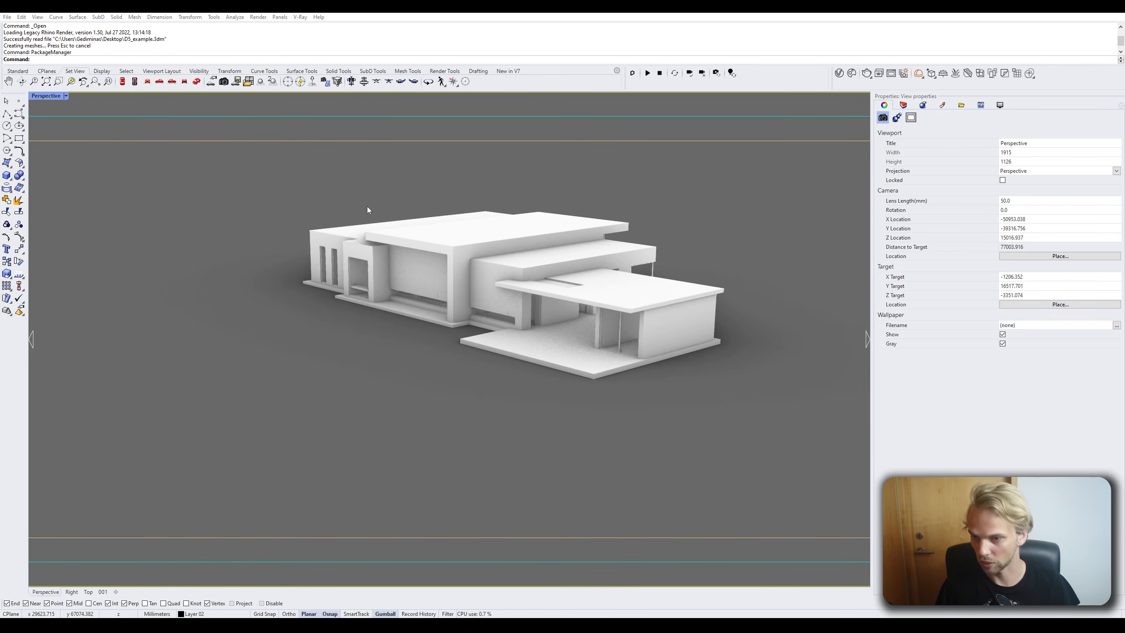
{"action": "right_click_drag", "start_coordinate": [397, 244], "coordinate": [361, 266], "text": "shift"}
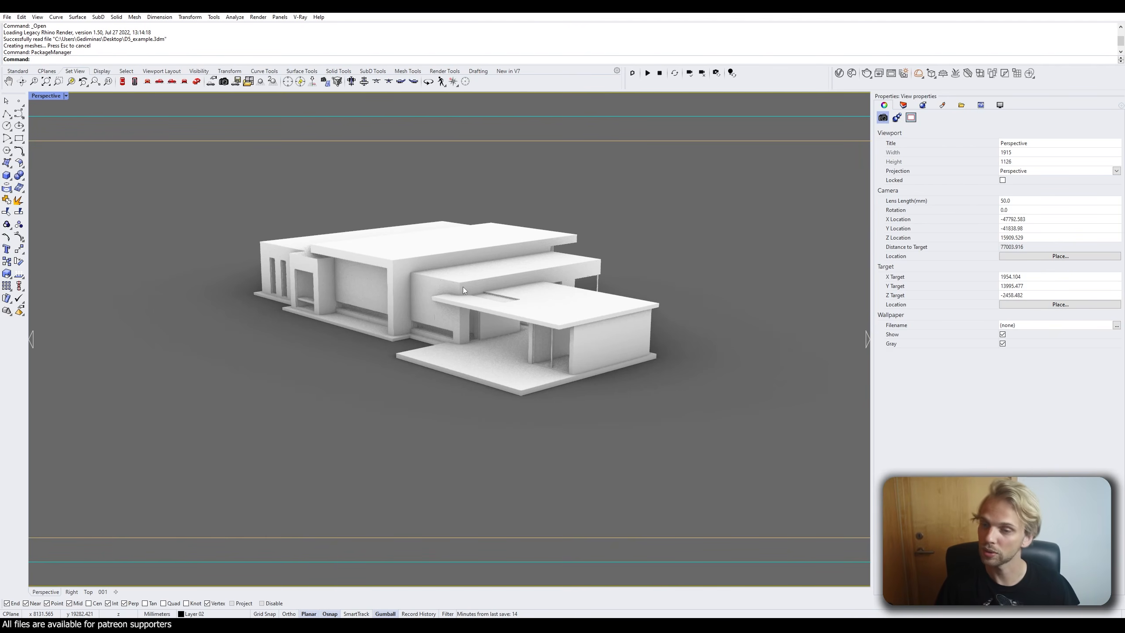
{"action": "right_click_drag", "start_coordinate": [478, 300], "coordinate": [468, 351]}
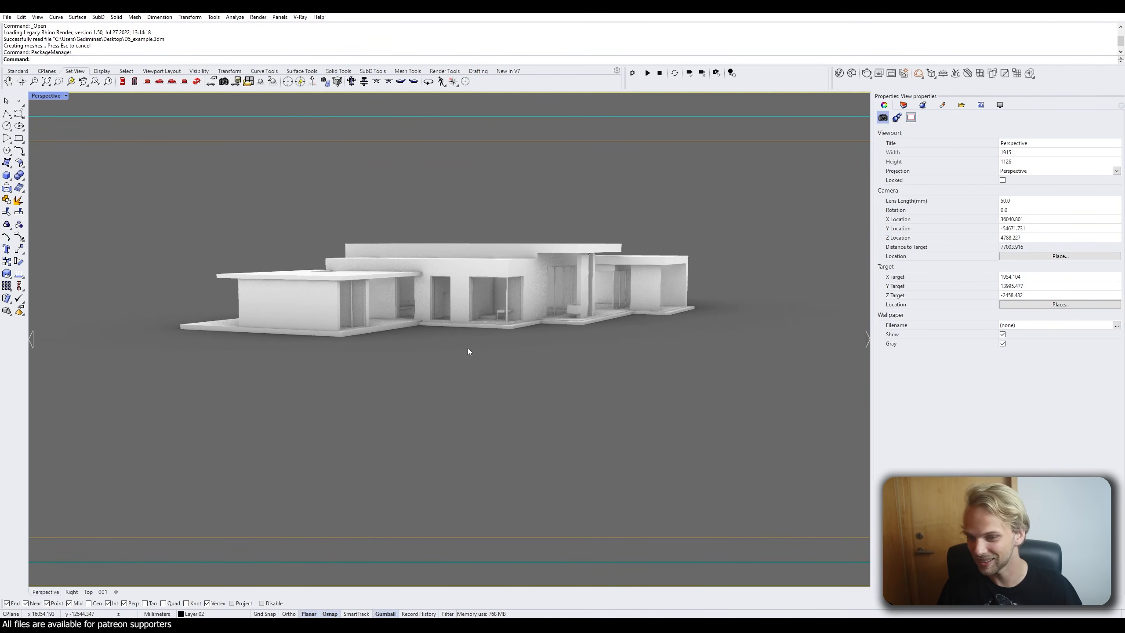
{"action": "right_click_drag", "start_coordinate": [490, 350], "coordinate": [454, 352]}
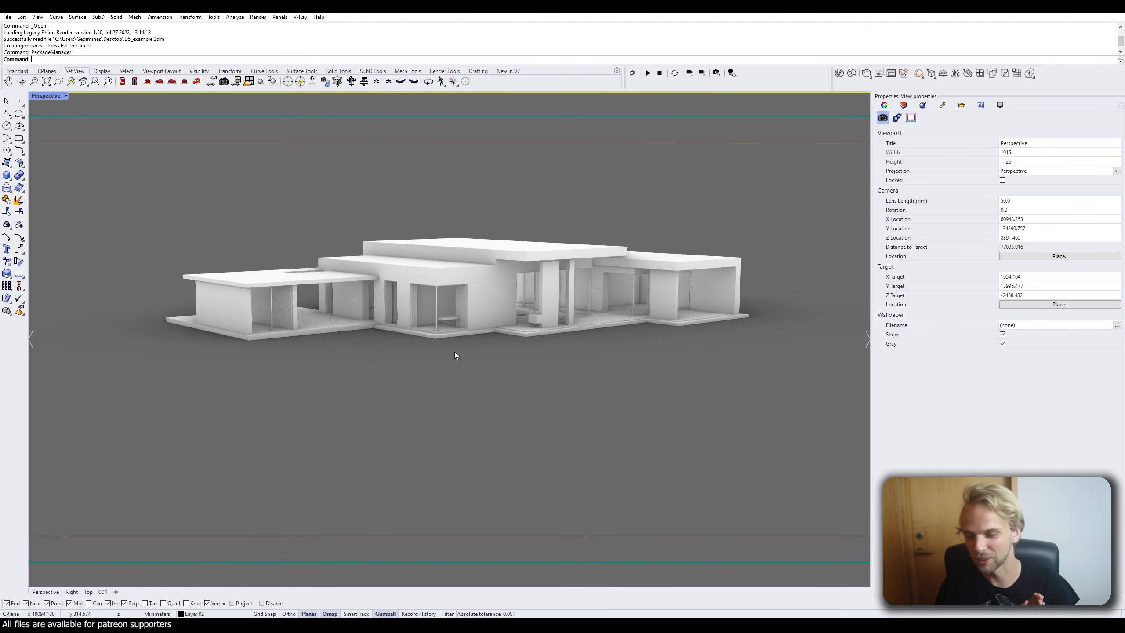
{"action": "right_click_drag", "start_coordinate": [500, 276], "coordinate": [314, 205]}
{"action": "scroll", "coordinate": [397, 290], "scroll_direction": "up", "scroll_amount": 2}
{"action": "right_click_drag", "start_coordinate": [398, 291], "coordinate": [369, 294]}
{"action": "scroll", "coordinate": [380, 311], "scroll_direction": "down", "scroll_amount": 4}
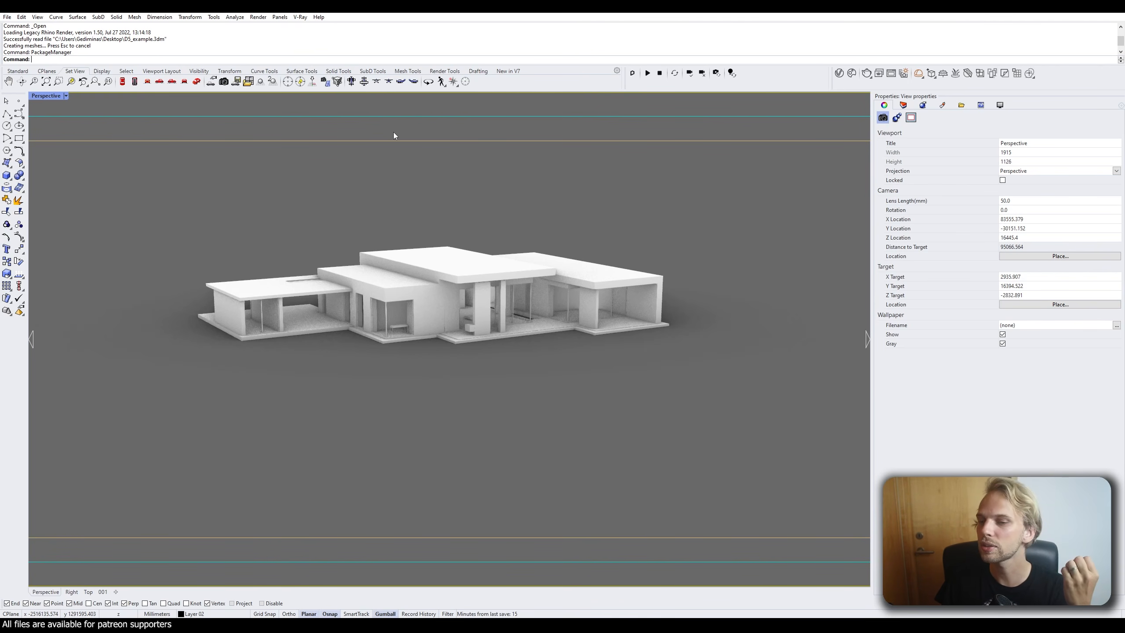
{"action": "right_click_drag", "start_coordinate": [394, 132], "coordinate": [420, 214]}
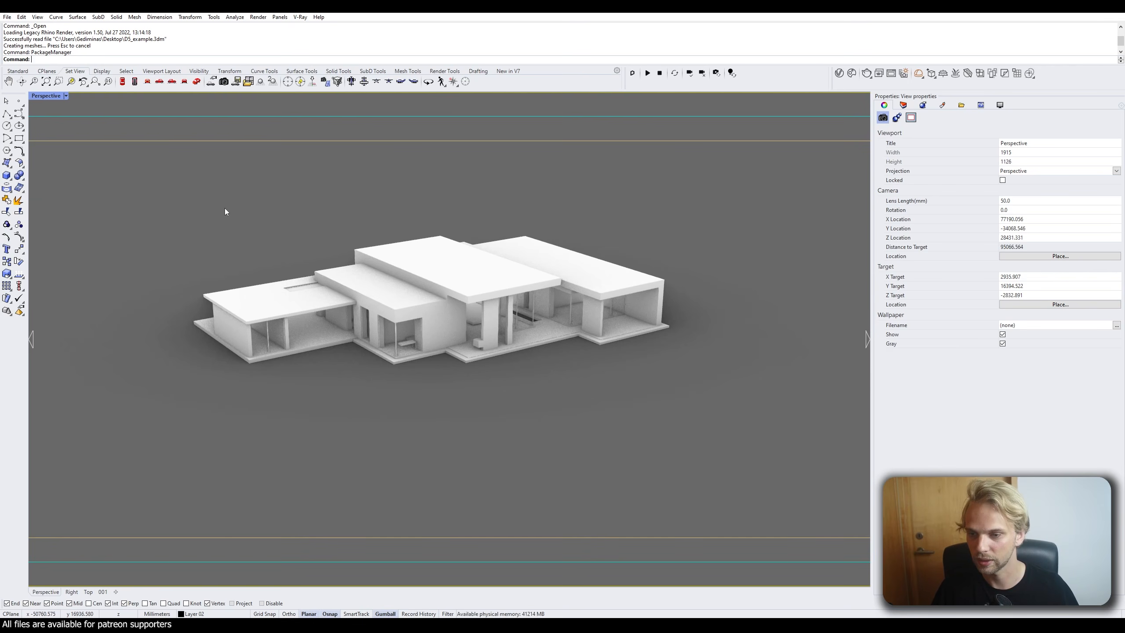
Draw a ClippingPlane rectangle, rotate it vertical with the gumball and shift it left through the house.
{"action": "type", "text": "ClippingPlane"}
{"action": "key", "text": "Return"}
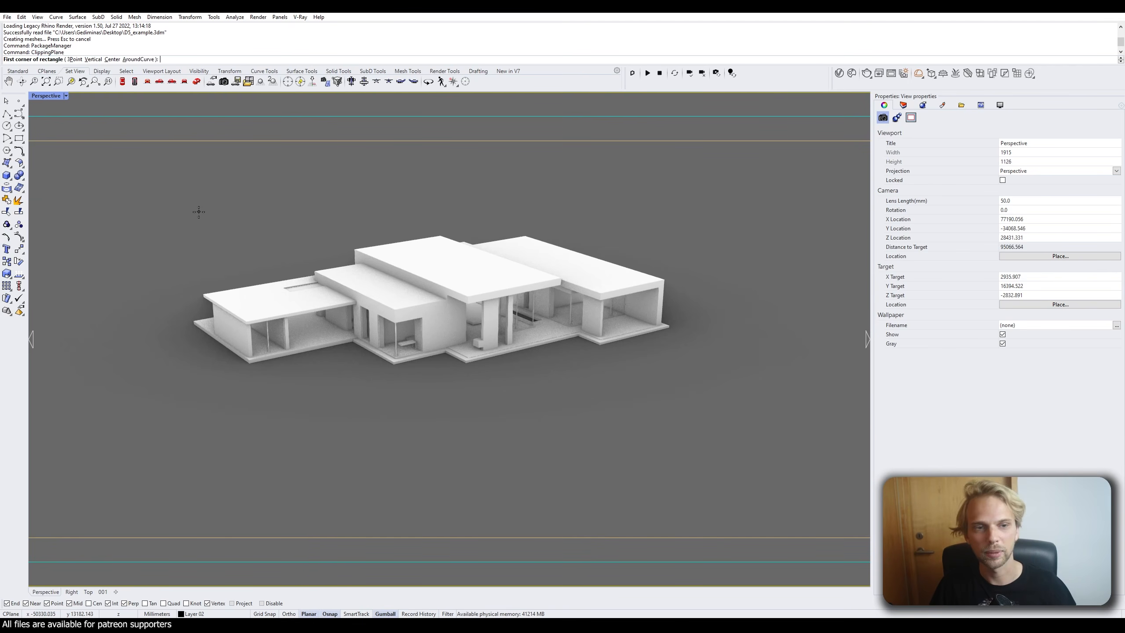
{"action": "left_click", "coordinate": [244, 412]}
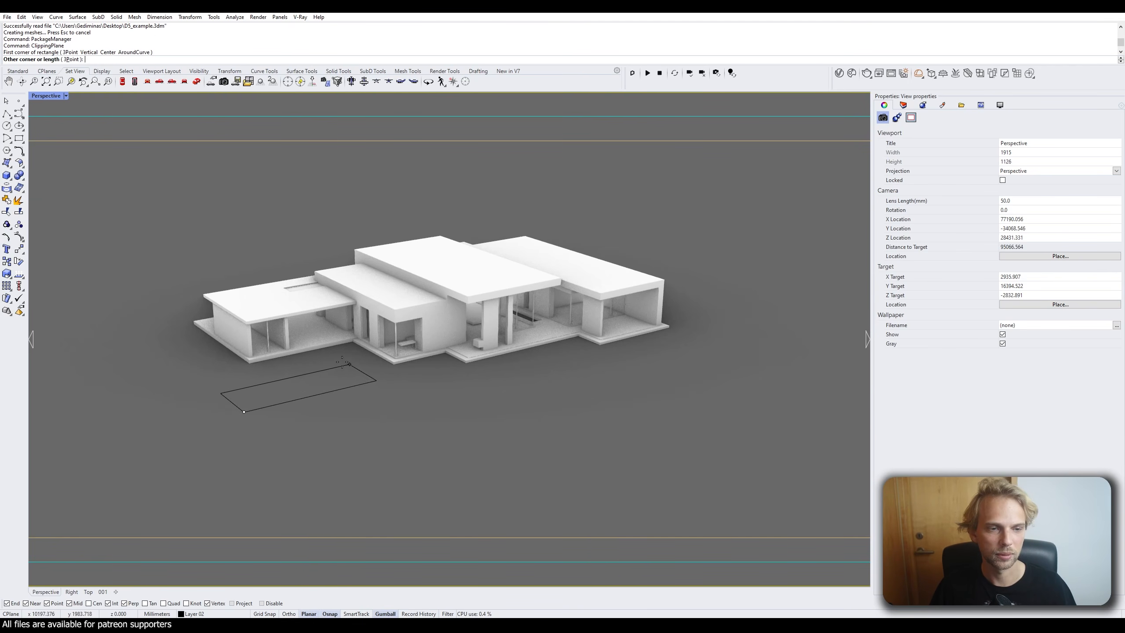
{"action": "left_click", "coordinate": [281, 403]}
{"action": "left_click", "coordinate": [293, 401]}
{"action": "right_click_drag", "start_coordinate": [293, 401], "coordinate": [386, 426]}
{"action": "left_click_drag", "start_coordinate": [399, 409], "coordinate": [398, 341]}
{"action": "left_click_drag", "start_coordinate": [455, 394], "coordinate": [365, 381]}
{"action": "left_click", "coordinate": [591, 398]}
Reframe the view on the section cut, then tilt the clipping plane and undo the tilt.
{"action": "right_click_drag", "start_coordinate": [591, 399], "coordinate": [474, 390]}
{"action": "scroll", "coordinate": [435, 266], "scroll_direction": "up", "scroll_amount": 6}
{"action": "scroll", "coordinate": [423, 324], "scroll_direction": "down", "scroll_amount": 4}
{"action": "right_click_drag", "start_coordinate": [435, 266], "coordinate": [443, 382], "text": "shift"}
{"action": "scroll", "coordinate": [398, 385], "scroll_direction": "down", "scroll_amount": 4}
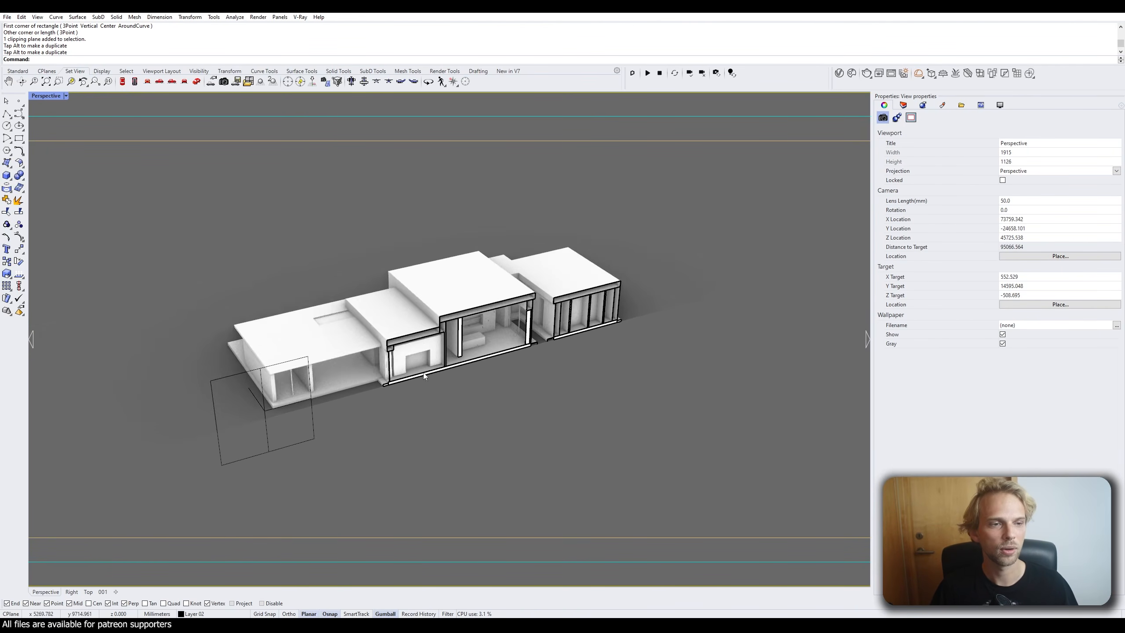
{"action": "right_click_drag", "start_coordinate": [372, 386], "coordinate": [437, 348], "text": "shift"}
{"action": "left_click", "coordinate": [341, 383]}
{"action": "right_click_drag", "start_coordinate": [341, 384], "coordinate": [335, 411]}
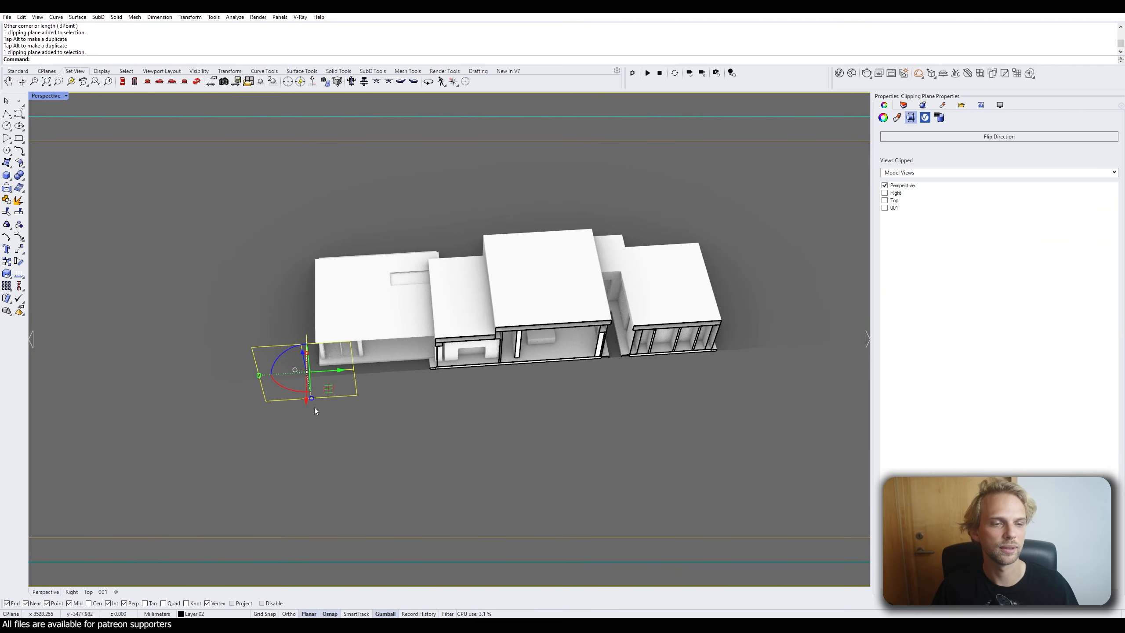
{"action": "left_click_drag", "start_coordinate": [284, 364], "coordinate": [295, 350]}
{"action": "key", "text": "ctrl+z"}
Rotate and reposition the clipping plane to adjust the lengthwise section, viewing the cut from lower.
{"action": "right_click_drag", "start_coordinate": [439, 510], "coordinate": [454, 462]}
{"action": "left_click", "coordinate": [453, 462]}
{"action": "mouse_move", "coordinate": [482, 410]}
{"action": "right_mouse_down"}
{"action": "mouse_move", "coordinate": [489, 367]}
{"action": "mouse_move", "coordinate": [467, 410]}
{"action": "right_mouse_up"}
{"action": "scroll", "coordinate": [494, 355], "scroll_direction": "up", "scroll_amount": 2}
{"action": "right_click_drag", "start_coordinate": [467, 410], "coordinate": [241, 383]}
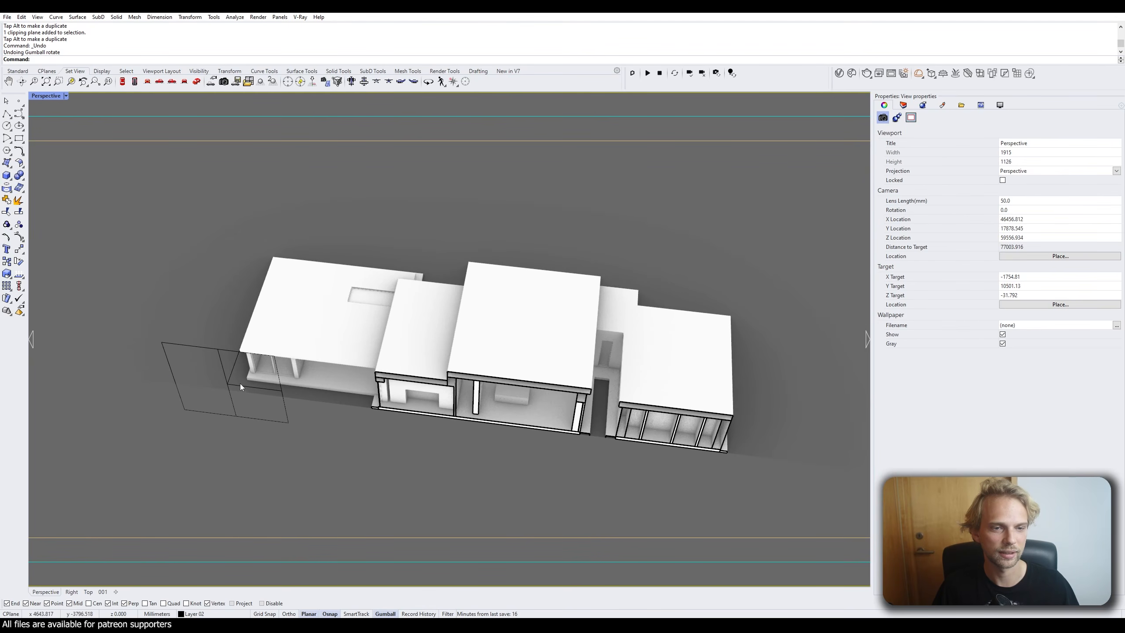
{"action": "left_click", "coordinate": [237, 377]}
{"action": "left_click_drag", "start_coordinate": [227, 402], "coordinate": [192, 357]}
{"action": "key", "text": "Escape"}
{"action": "left_click", "coordinate": [234, 352]}
{"action": "key", "text": "Escape"}
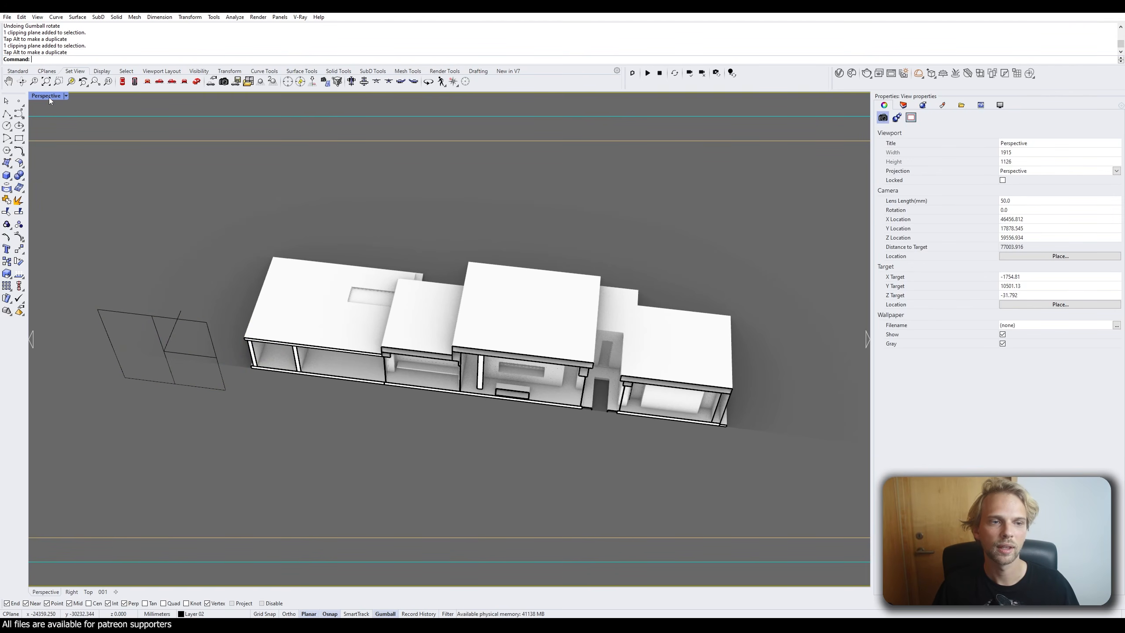
{"action": "right_click_drag", "start_coordinate": [223, 319], "coordinate": [282, 299]}
{"action": "left_click", "coordinate": [47, 70]}
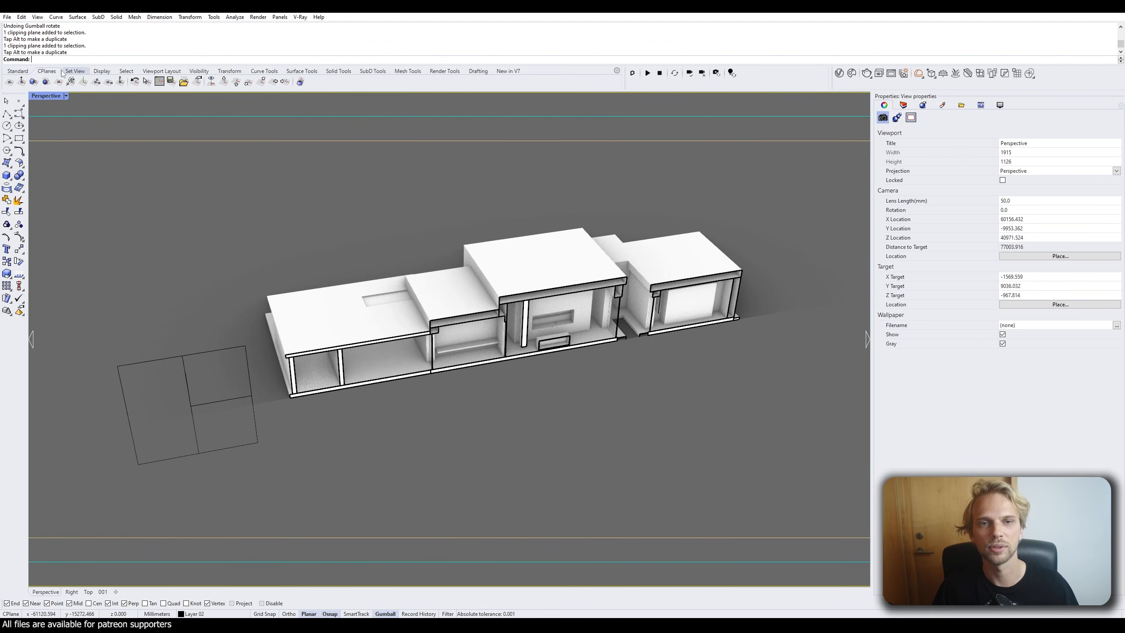
Align the construction plane to the clipping plane using three of its corner points.
{"action": "left_click", "coordinate": [95, 82]}
{"action": "left_click", "coordinate": [137, 464]}
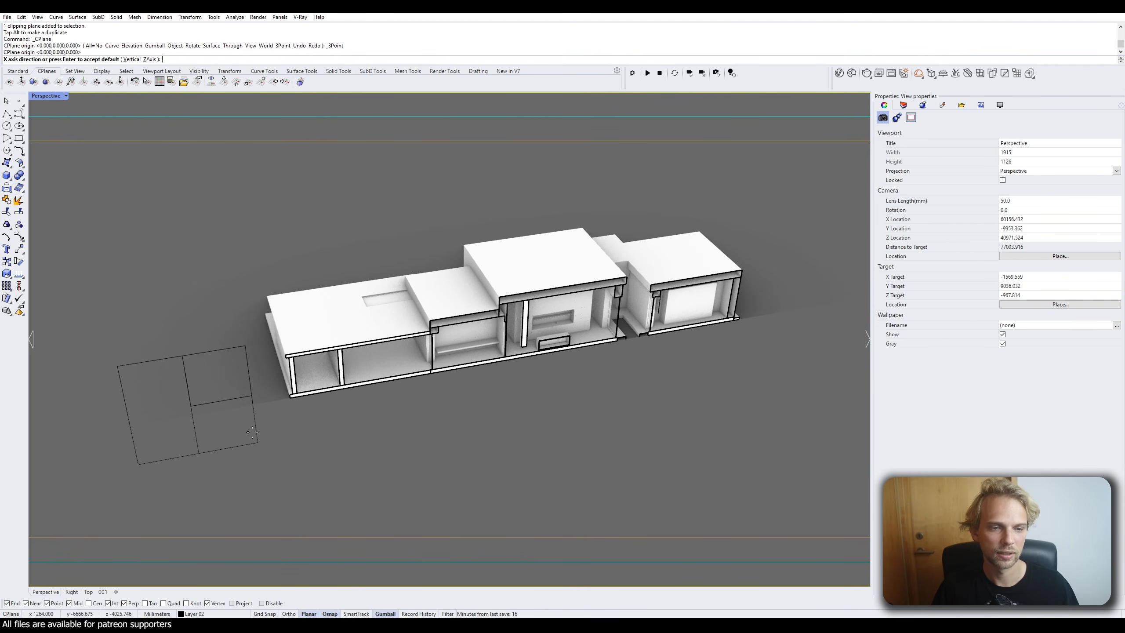
{"action": "left_click", "coordinate": [257, 442]}
{"action": "left_click", "coordinate": [118, 366]}
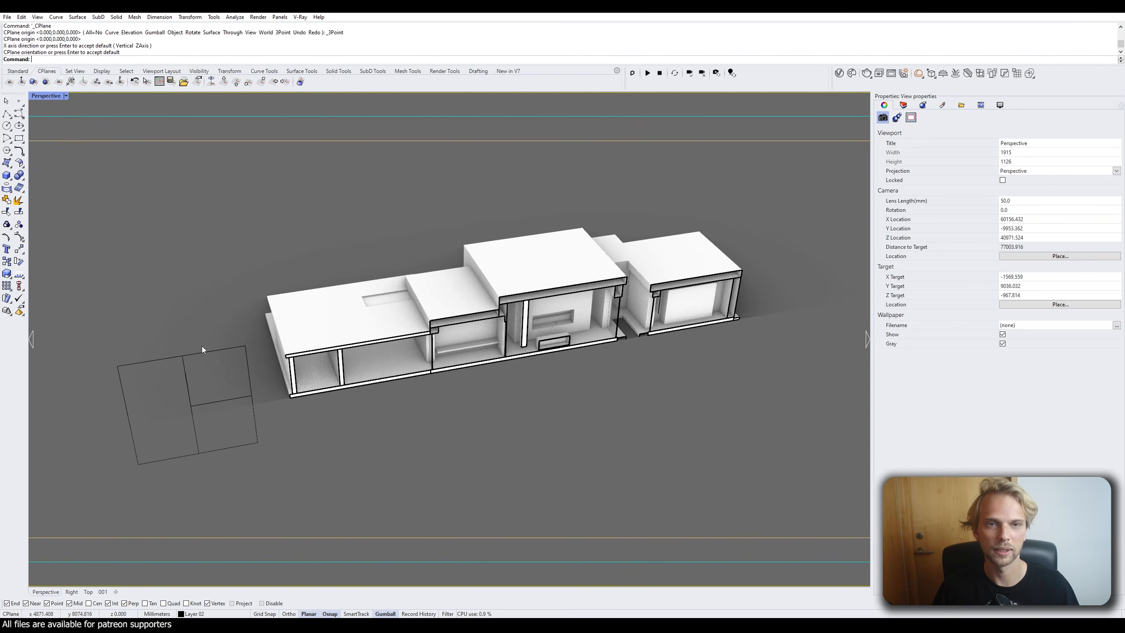
{"action": "scroll", "coordinate": [153, 408], "scroll_direction": "down", "scroll_amount": 2}
{"action": "scroll", "coordinate": [141, 459], "scroll_direction": "up", "scroll_amount": 8}
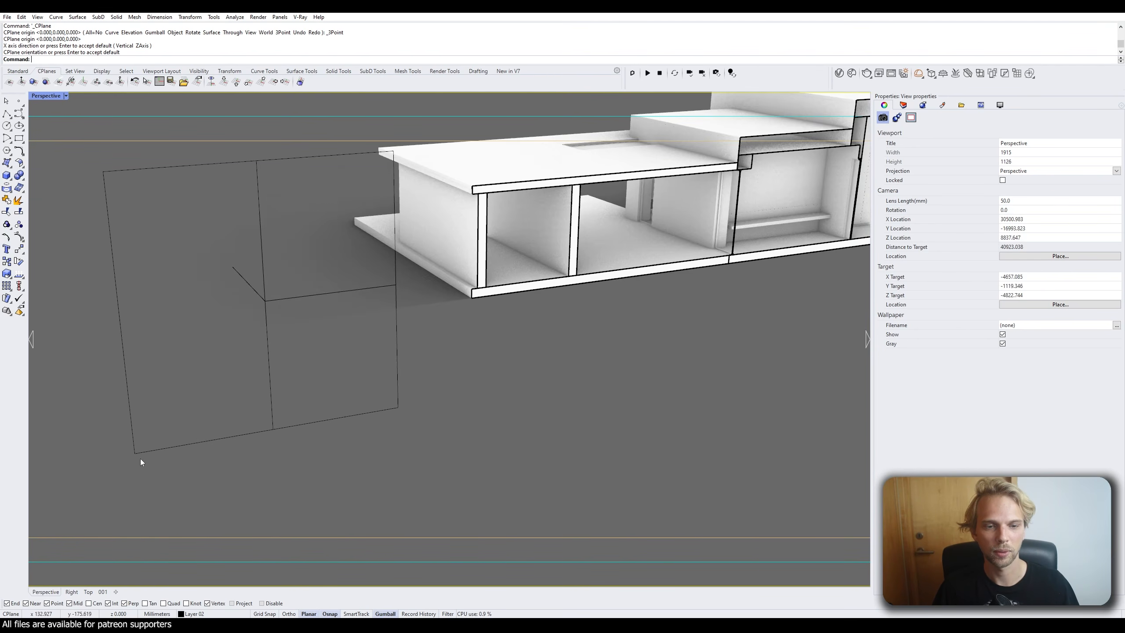
{"action": "scroll", "coordinate": [135, 450], "scroll_direction": "down", "scroll_amount": 5}
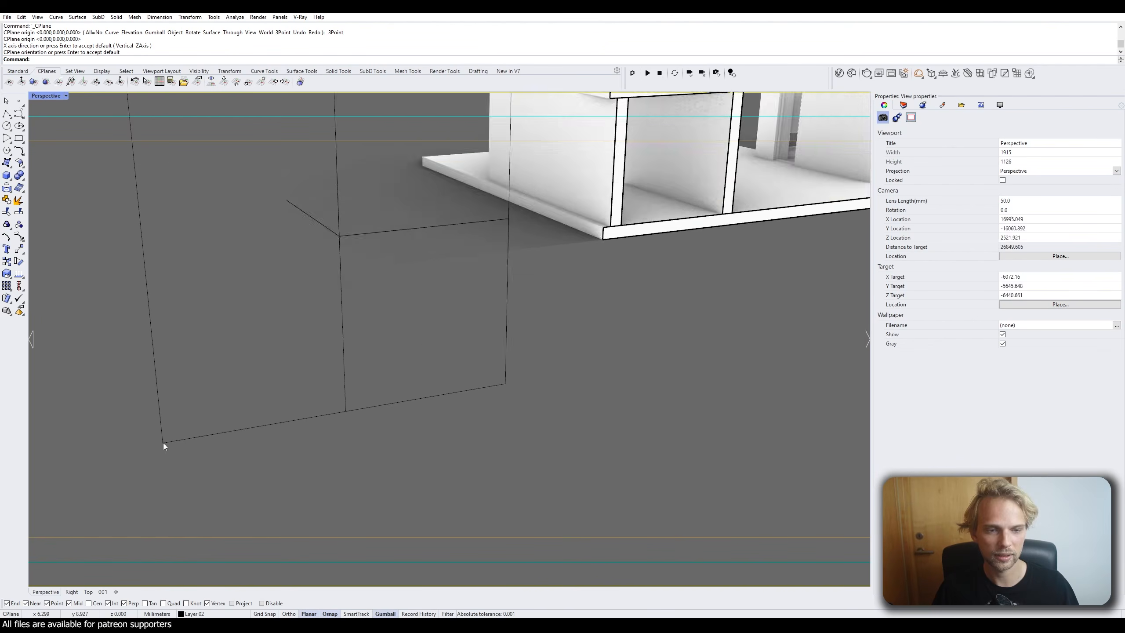
Switch the viewport to Shaded display.
{"action": "left_click", "coordinate": [49, 96]}
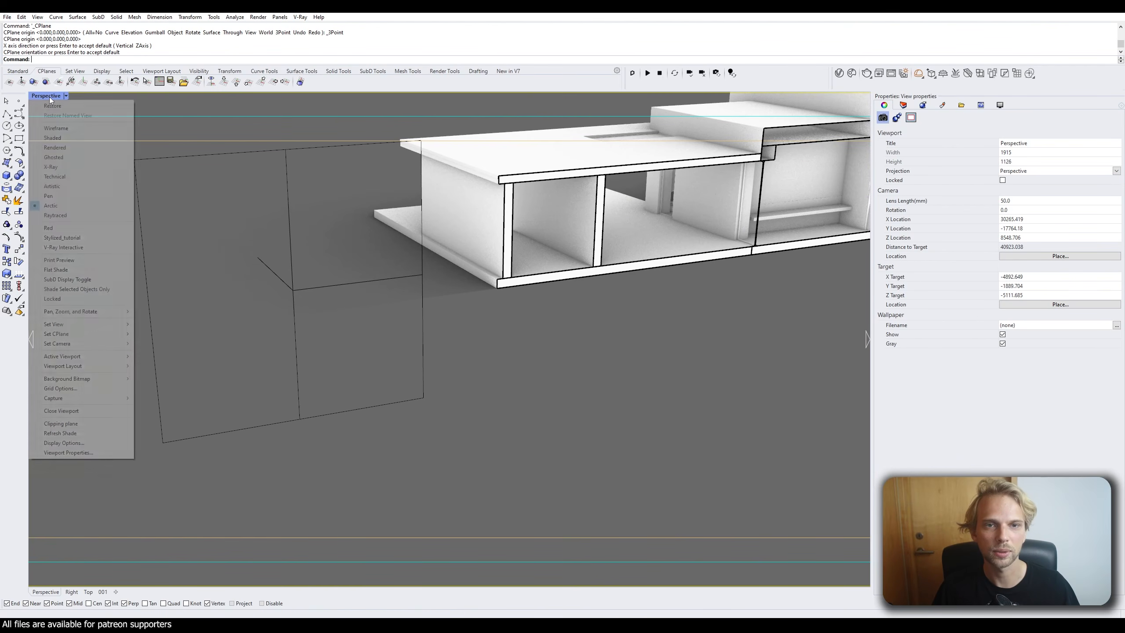
{"action": "left_click", "coordinate": [58, 139]}
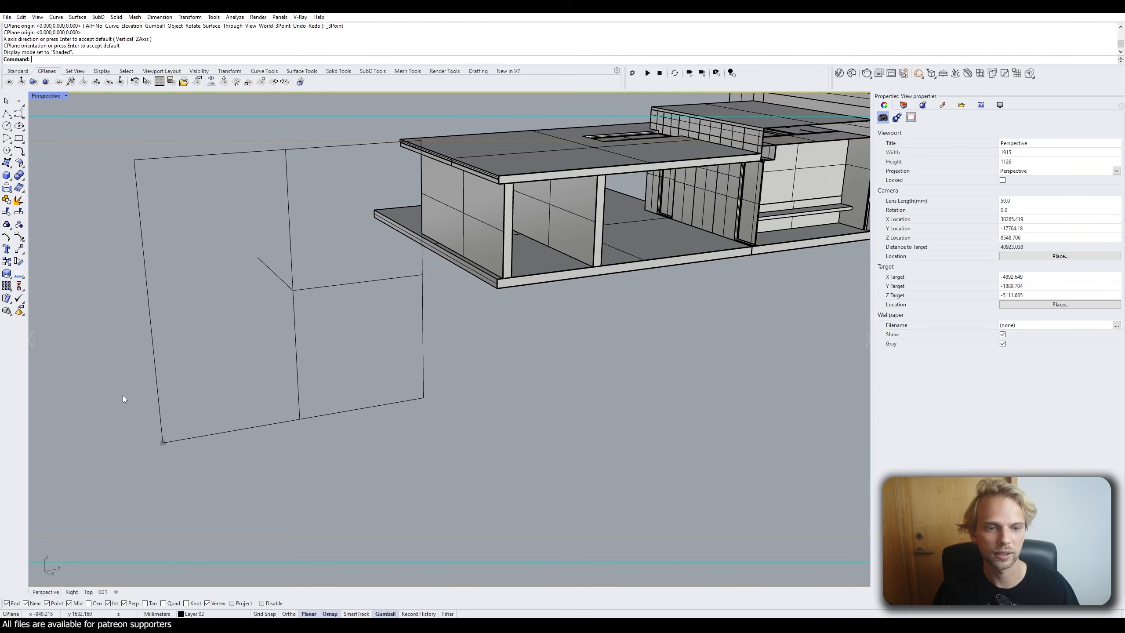
{"action": "scroll", "coordinate": [159, 444], "scroll_direction": "up", "scroll_amount": 6}
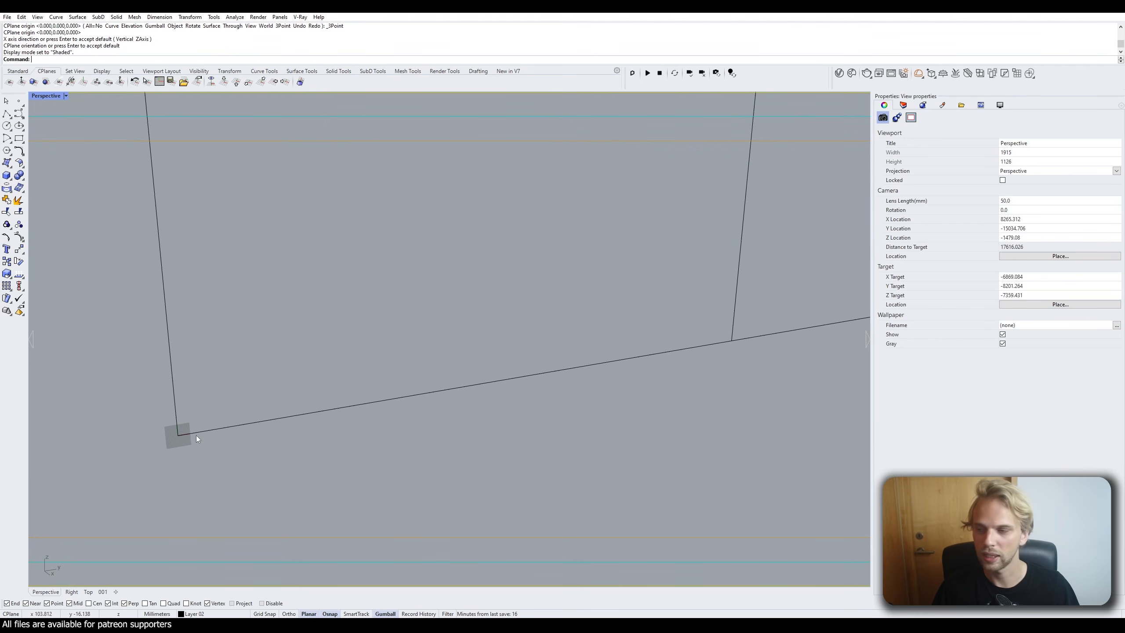
{"action": "scroll", "coordinate": [174, 424], "scroll_direction": "down", "scroll_amount": 12}
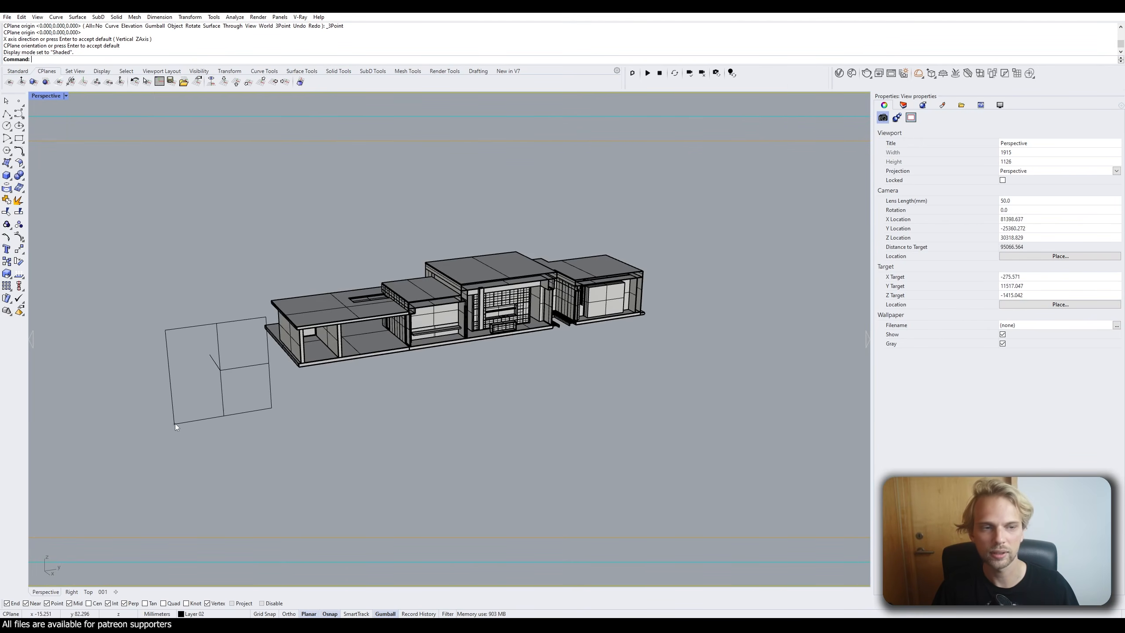
{"action": "right_click_drag", "start_coordinate": [292, 400], "coordinate": [294, 399]}
{"action": "scroll", "coordinate": [308, 373], "scroll_direction": "up", "scroll_amount": 2}
Run Plan to view the section straight on and window-select all the house geometry.
{"action": "type", "text": "Po"}
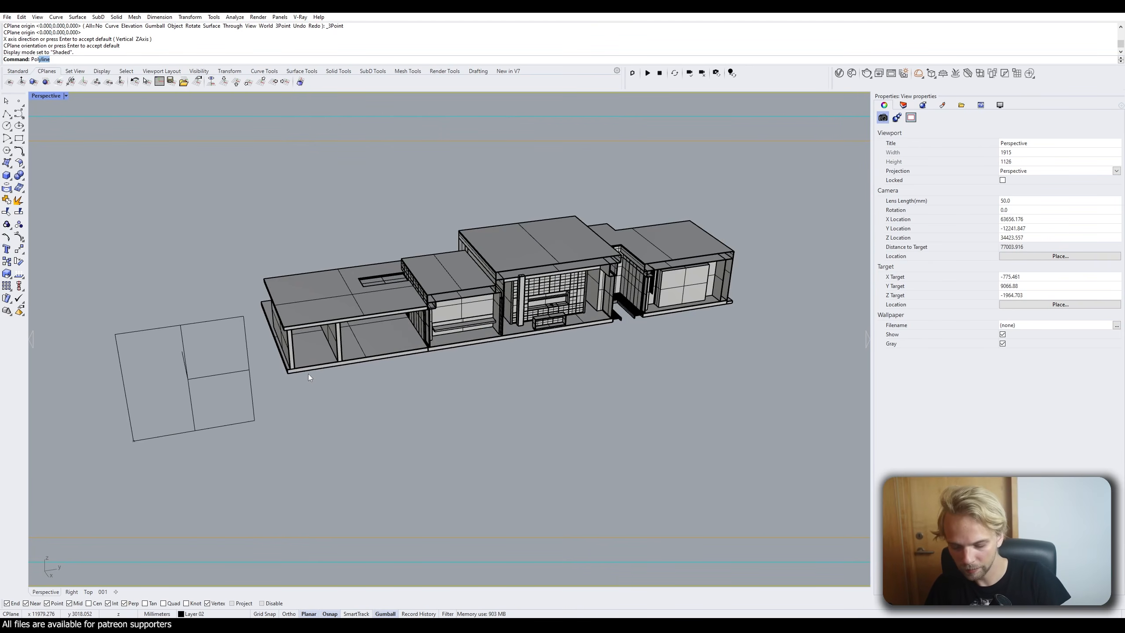
{"action": "key", "text": "BackSpace"}
{"action": "type", "text": "lan"}
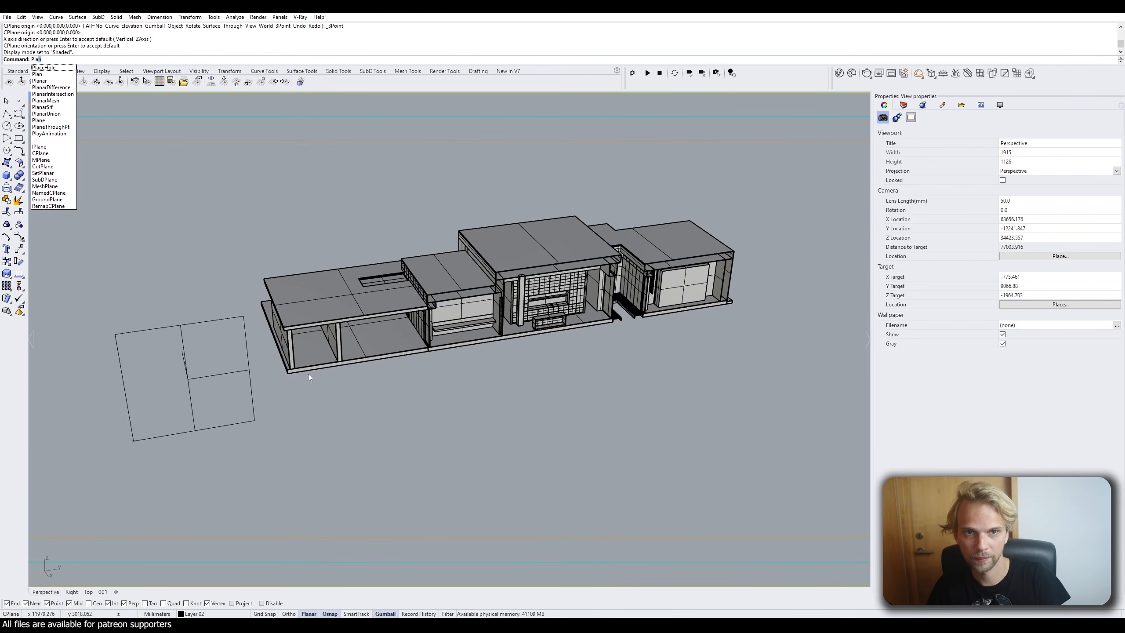
{"action": "key", "text": "Return"}
{"action": "right_click_drag", "start_coordinate": [433, 335], "coordinate": [152, 371]}
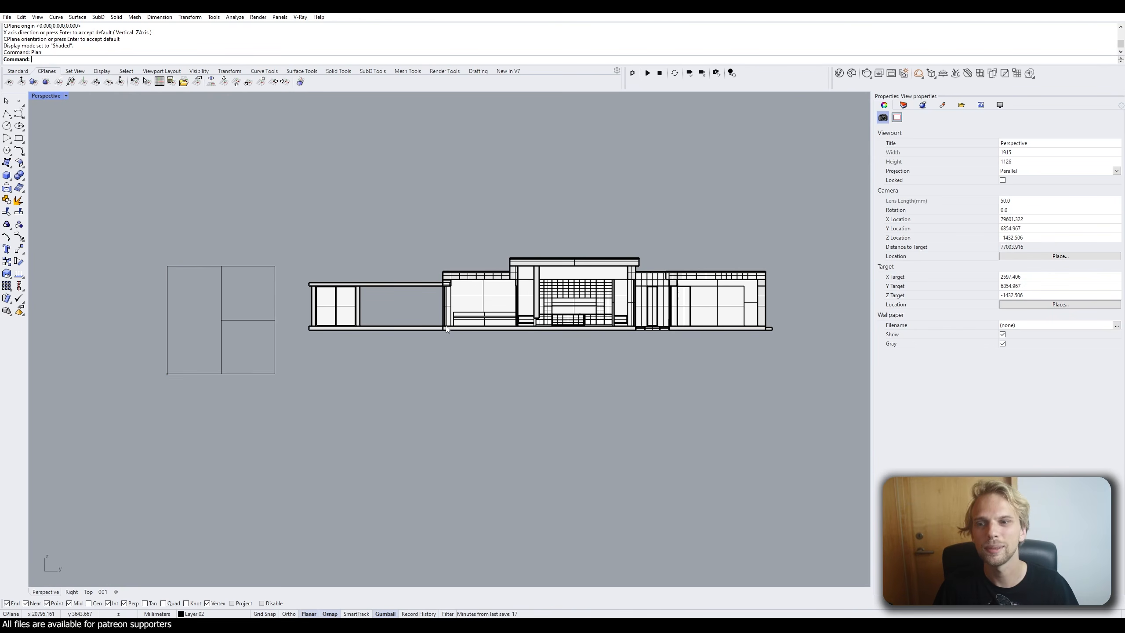
{"action": "right_click_drag", "start_coordinate": [446, 328], "coordinate": [380, 325]}
{"action": "left_click_drag", "start_coordinate": [745, 393], "coordinate": [237, 187]}
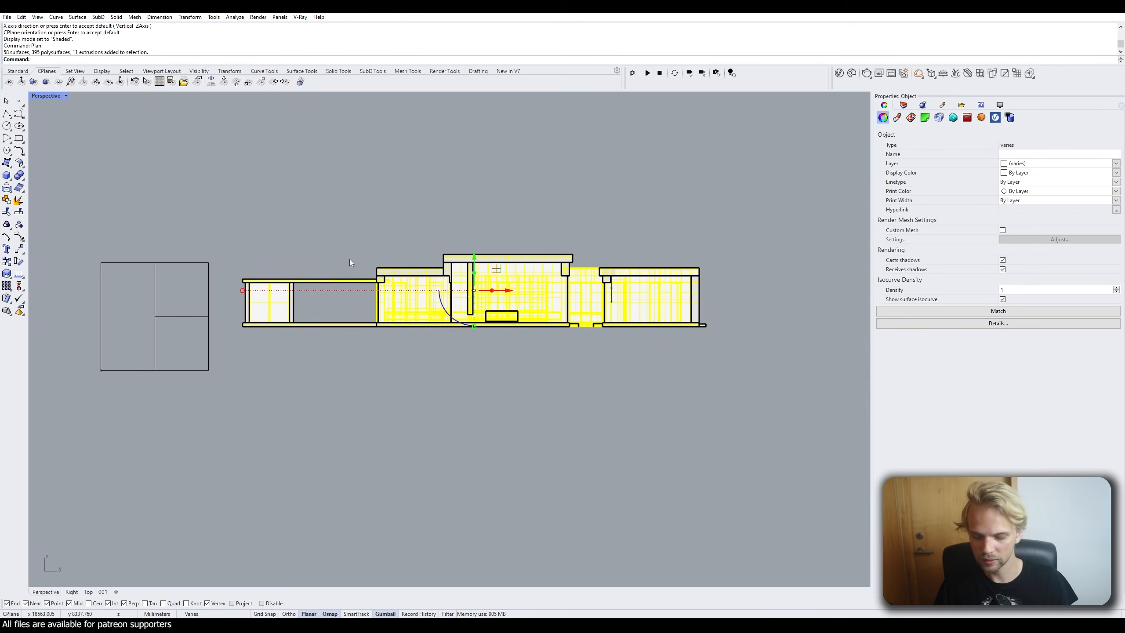
Run Make2D on the selection with layer name section1, then maximize the Top view to see it.
{"action": "type", "text": "Make2D"}
{"action": "key", "text": "Return"}
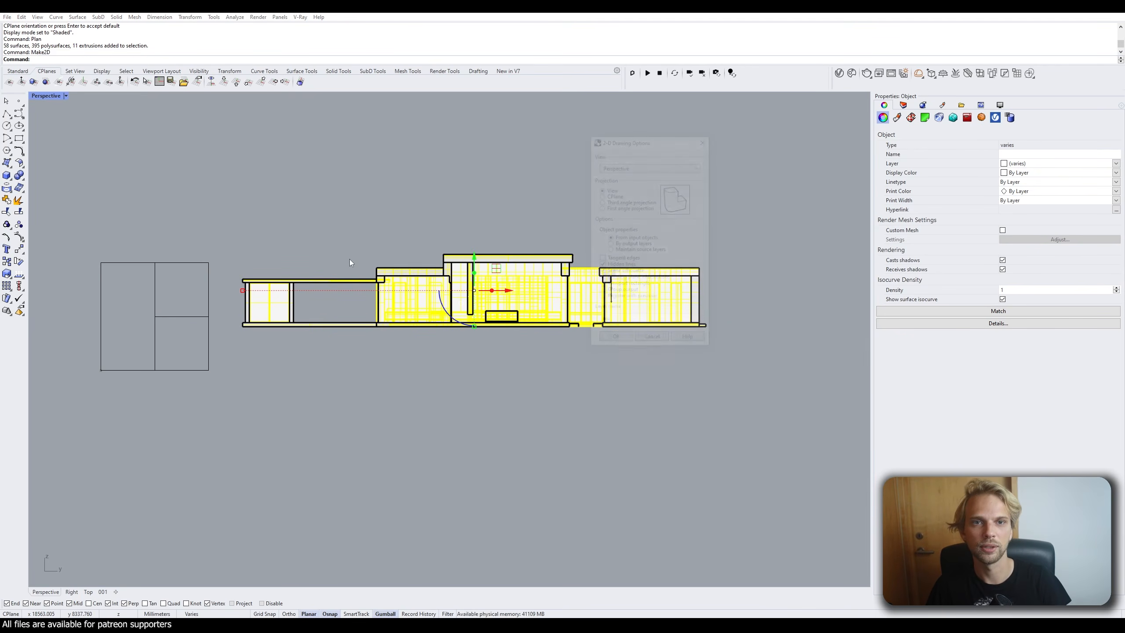
{"action": "left_click_drag", "start_coordinate": [639, 143], "coordinate": [179, 133]}
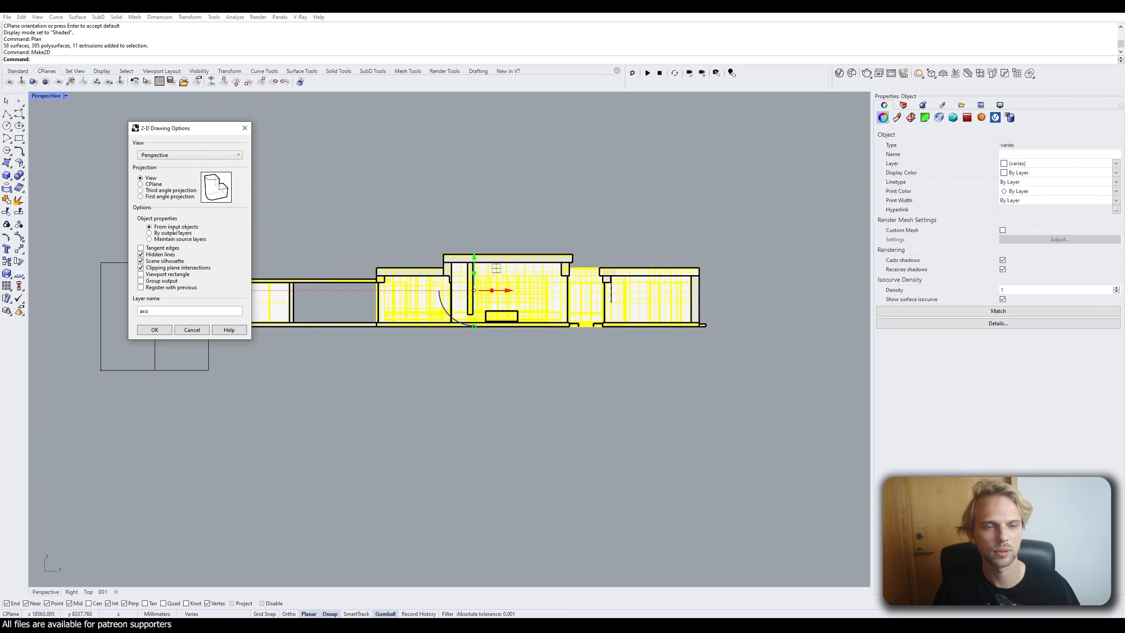
{"action": "double_click", "coordinate": [165, 312]}
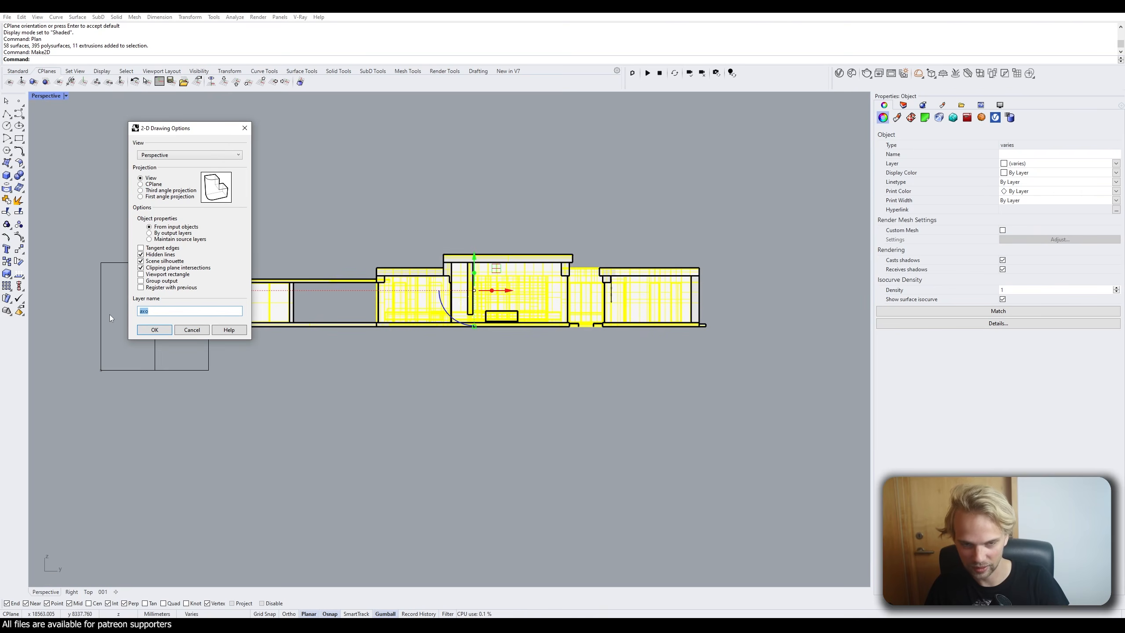
{"action": "type", "text": "section"}
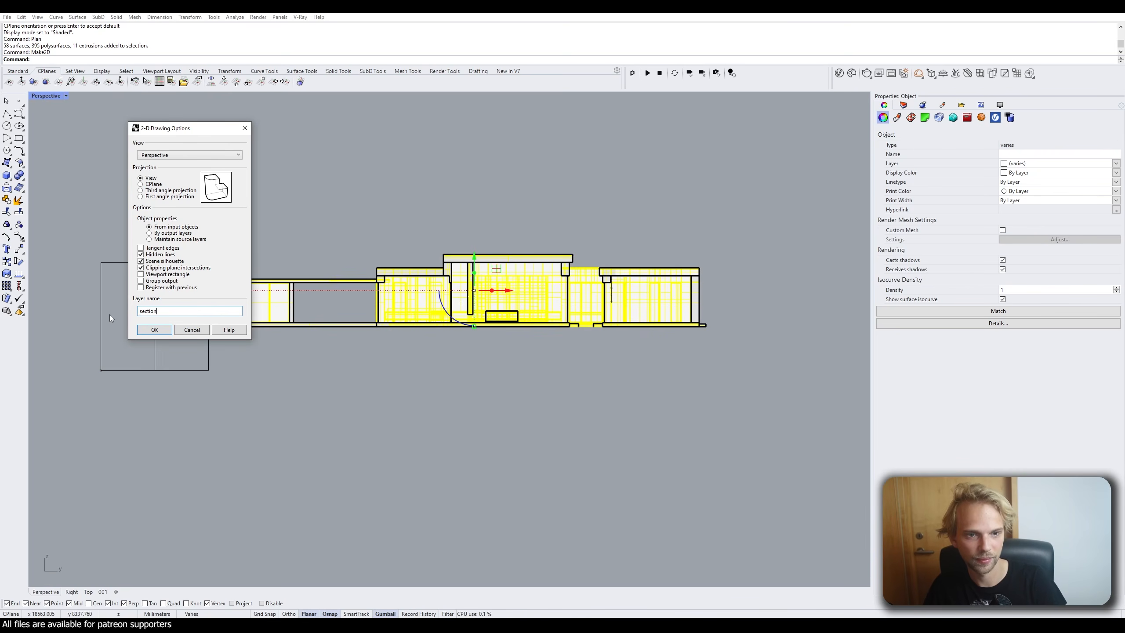
{"action": "type", "text": "1"}
{"action": "key", "text": "Return"}
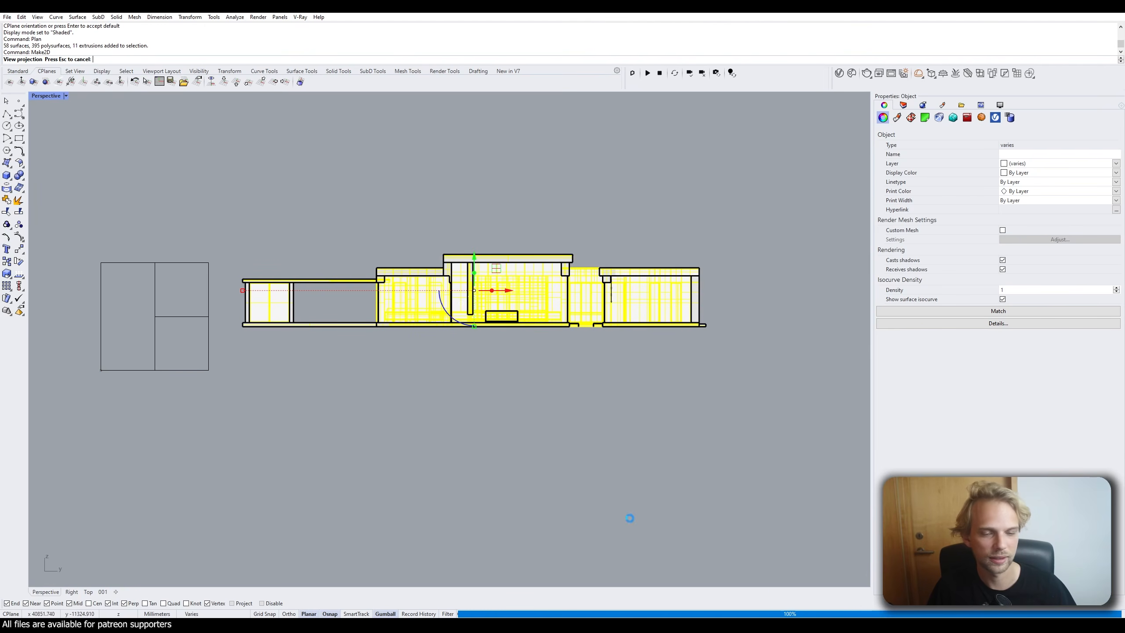
{"action": "double_click", "coordinate": [53, 96]}
{"action": "double_click", "coordinate": [43, 95]}
Move the Make2D elevation drawing beside the plan in the Top view.
{"action": "scroll", "coordinate": [265, 265], "scroll_direction": "down", "scroll_amount": 5}
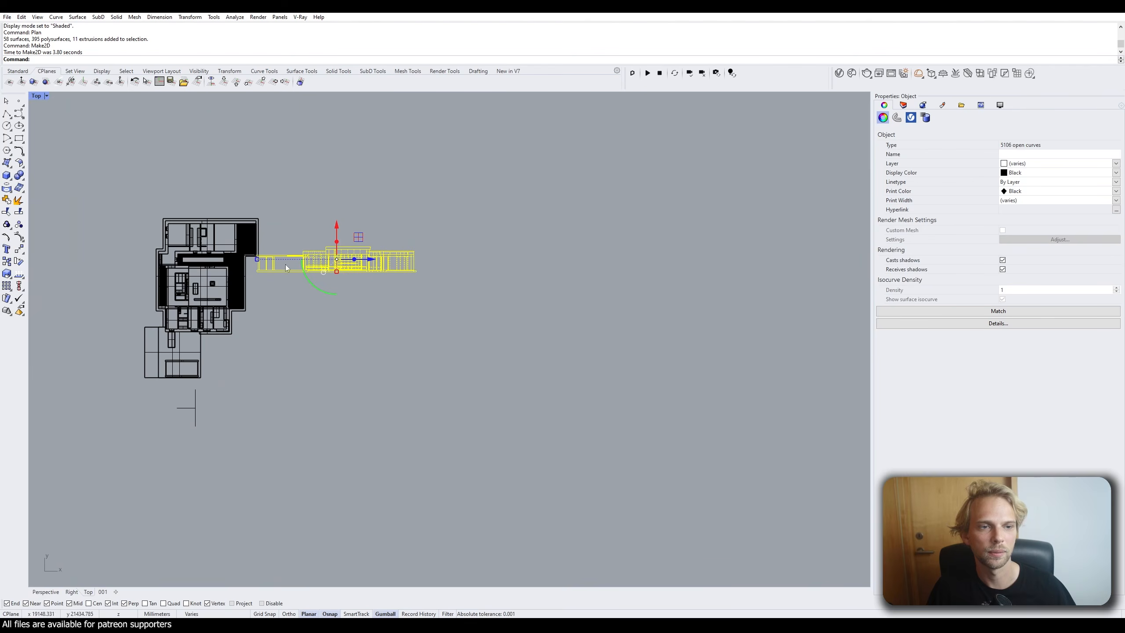
{"action": "scroll", "coordinate": [330, 265], "scroll_direction": "up", "scroll_amount": 4}
{"action": "left_click_drag", "start_coordinate": [362, 235], "coordinate": [415, 353]}
{"action": "left_click", "coordinate": [399, 341]}
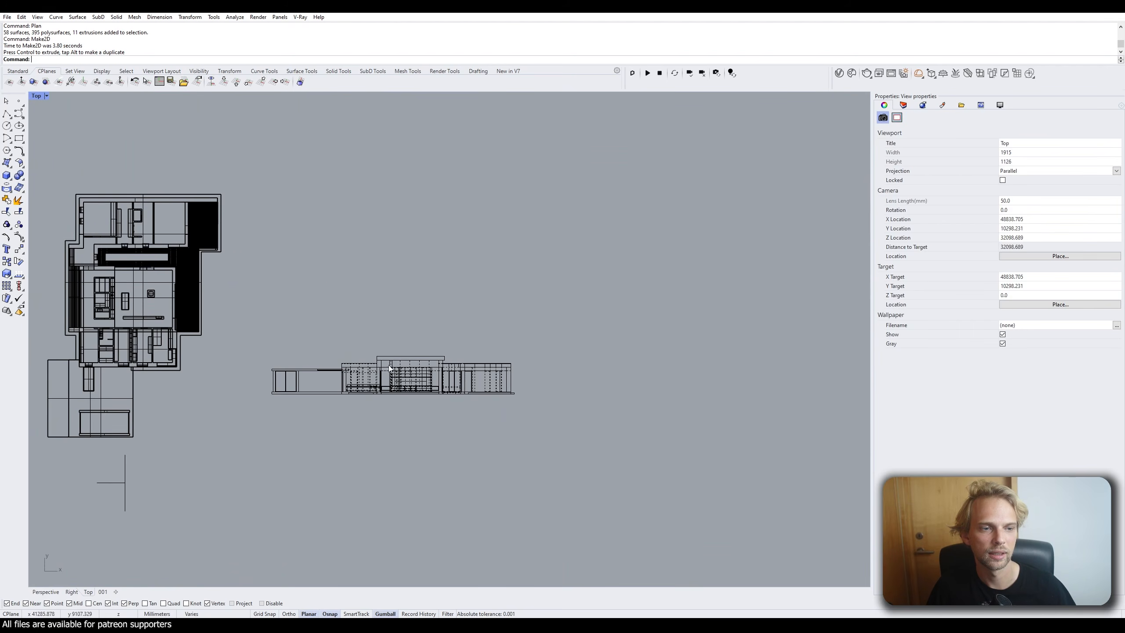
{"action": "scroll", "coordinate": [378, 395], "scroll_direction": "up", "scroll_amount": 5}
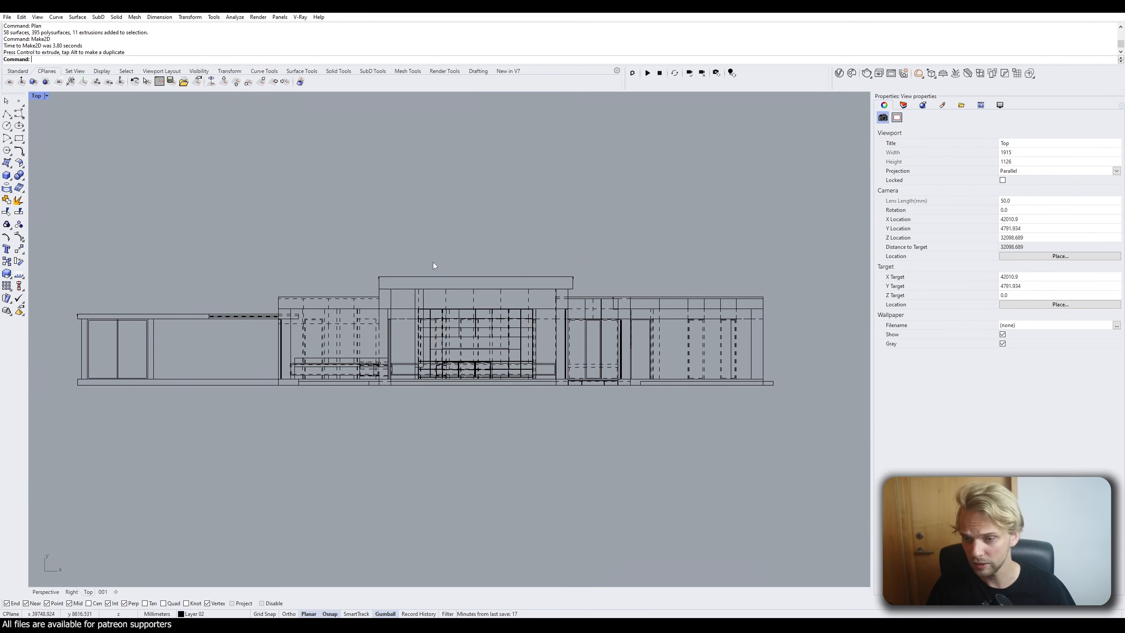
{"action": "scroll", "coordinate": [431, 282], "scroll_direction": "up", "scroll_amount": 4}
{"action": "scroll", "coordinate": [433, 331], "scroll_direction": "down", "scroll_amount": 8}
{"action": "scroll", "coordinate": [474, 356], "scroll_direction": "up", "scroll_amount": 6}
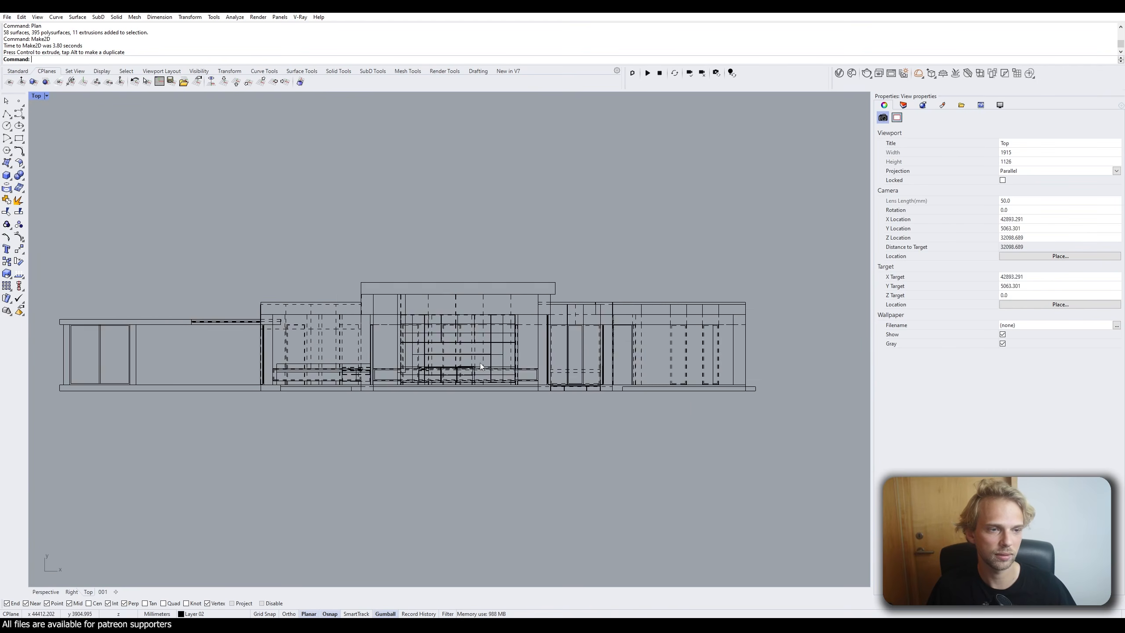
{"action": "scroll", "coordinate": [425, 299], "scroll_direction": "down", "scroll_amount": 2}
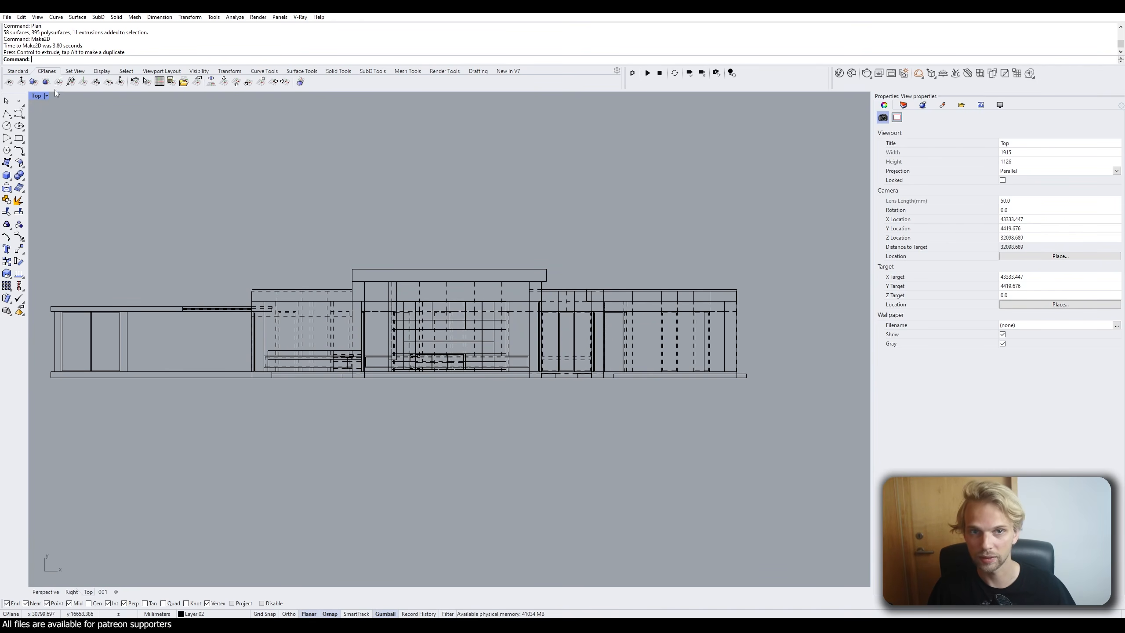
In a maximized Perspective view, make the left roof slab thicker and raise it slightly.
{"action": "double_click", "coordinate": [40, 96]}
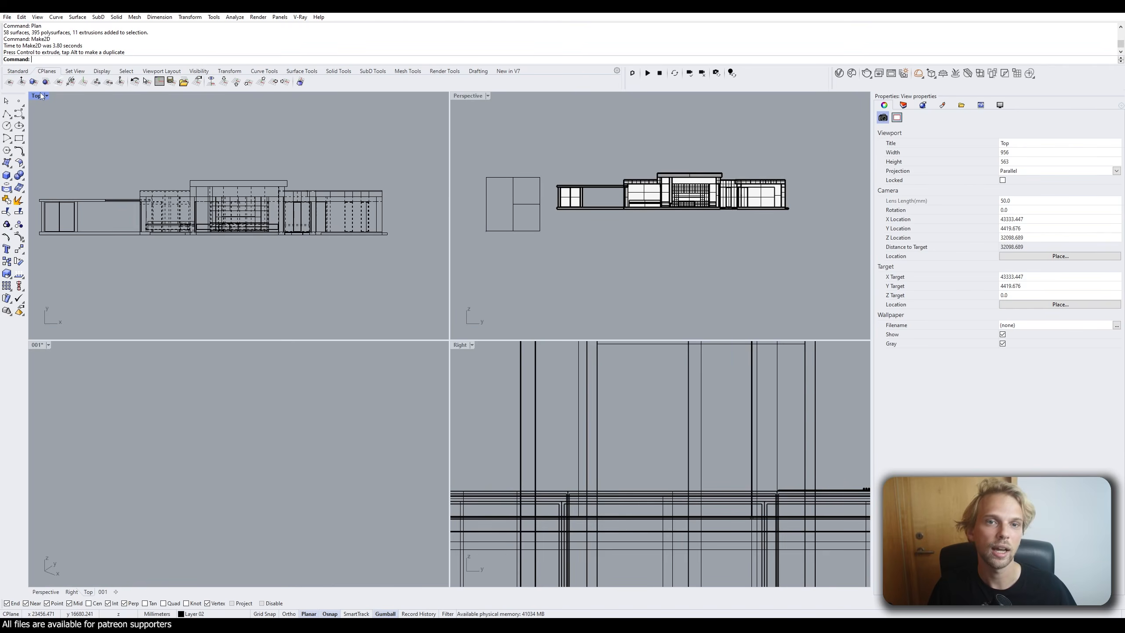
{"action": "double_click", "coordinate": [458, 96]}
{"action": "right_click_drag", "start_coordinate": [380, 206], "coordinate": [439, 252]}
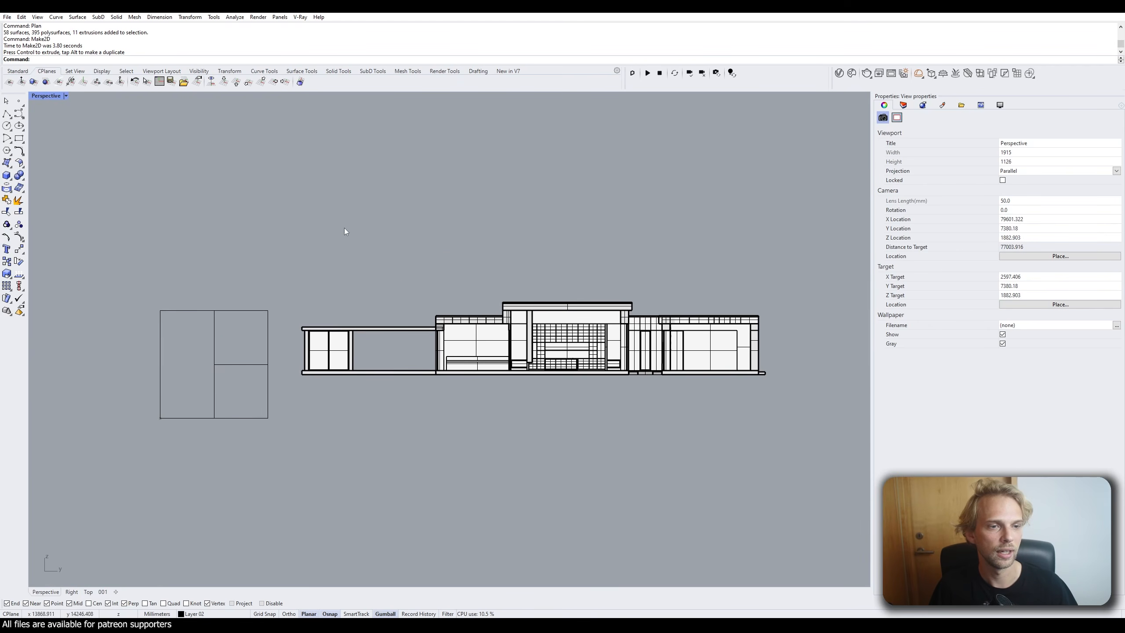
{"action": "left_click", "coordinate": [391, 328]}
{"action": "scroll", "coordinate": [336, 341], "scroll_direction": "up", "scroll_amount": 4}
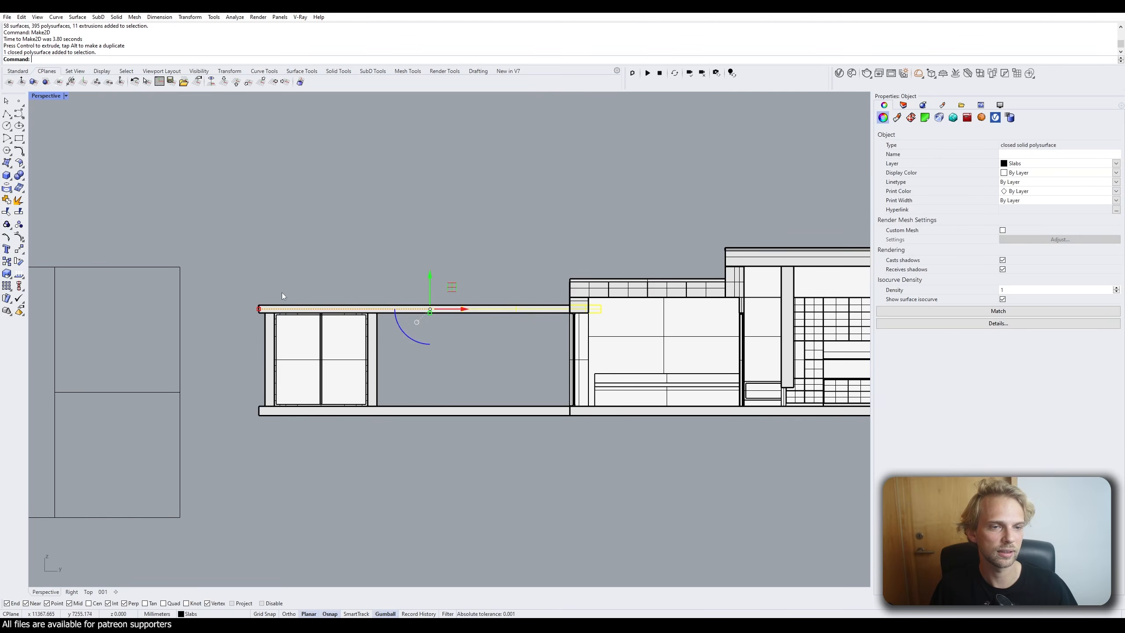
{"action": "scroll", "coordinate": [283, 295], "scroll_direction": "up", "scroll_amount": 3}
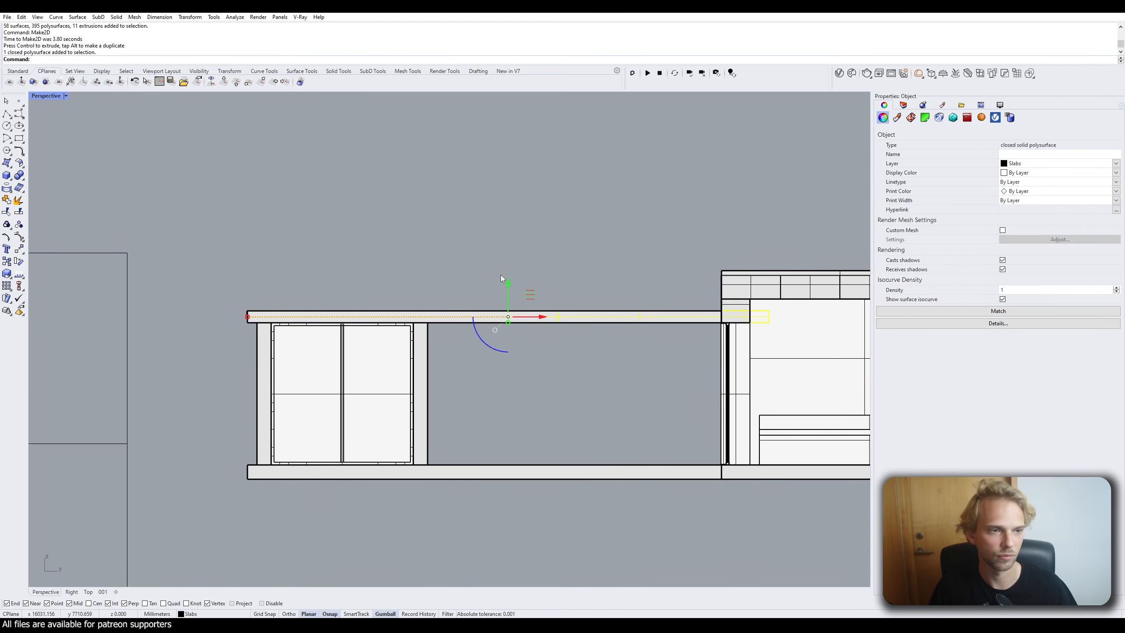
{"action": "left_click_drag", "start_coordinate": [508, 322], "coordinate": [507, 332]}
{"action": "left_click_drag", "start_coordinate": [509, 291], "coordinate": [508, 282]}
{"action": "left_click", "coordinate": [494, 219]}
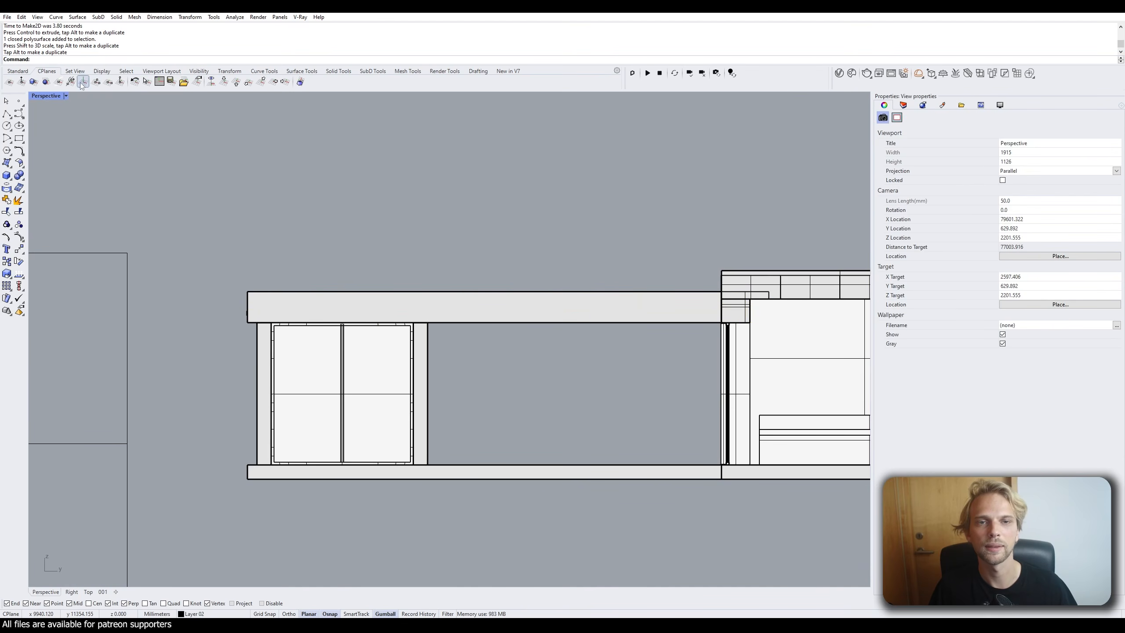
Return to the four-viewport layout and zoom to review the drawing beside the plan.
{"action": "double_click", "coordinate": [46, 95]}
{"action": "scroll", "coordinate": [65, 205], "scroll_direction": "up", "scroll_amount": 10}
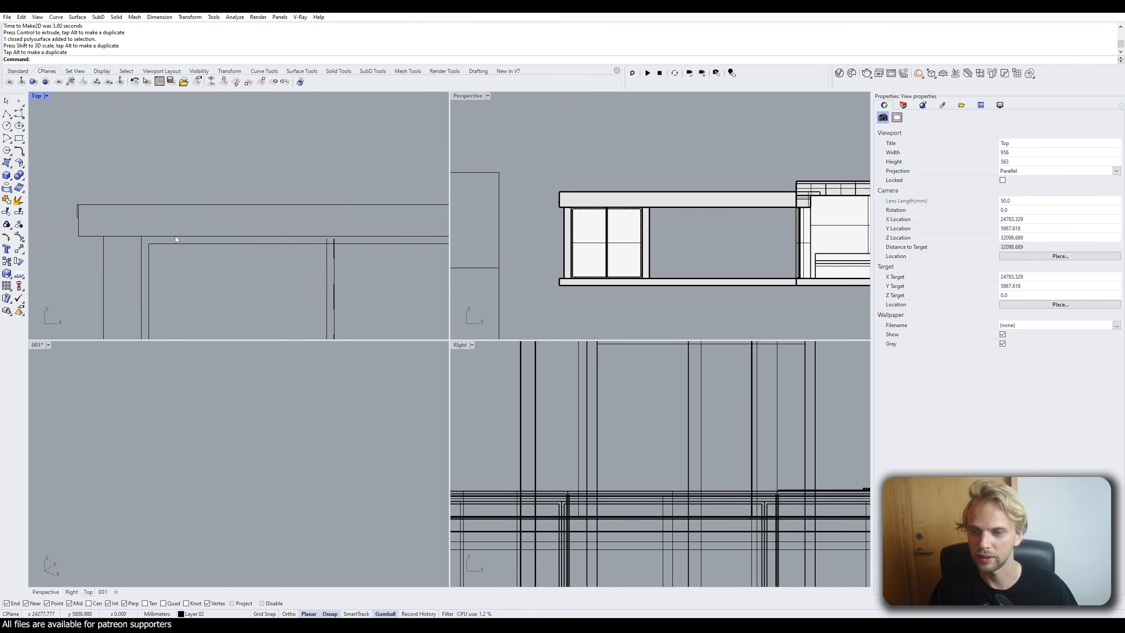
{"action": "scroll", "coordinate": [174, 235], "scroll_direction": "down", "scroll_amount": 5}
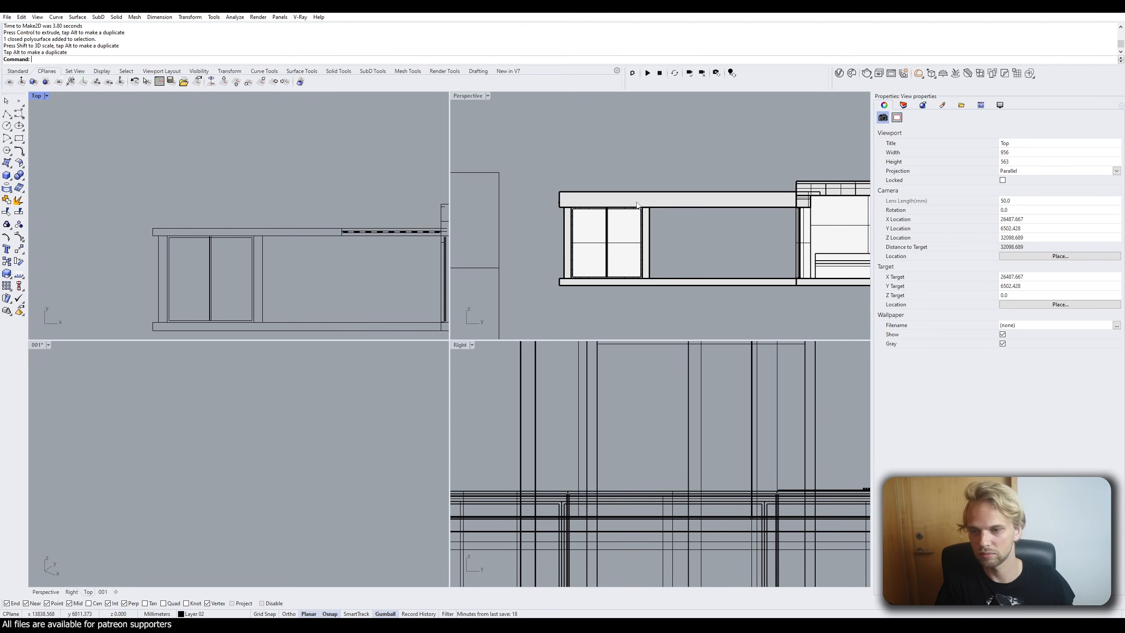
{"action": "scroll", "coordinate": [340, 211], "scroll_direction": "down", "scroll_amount": 4}
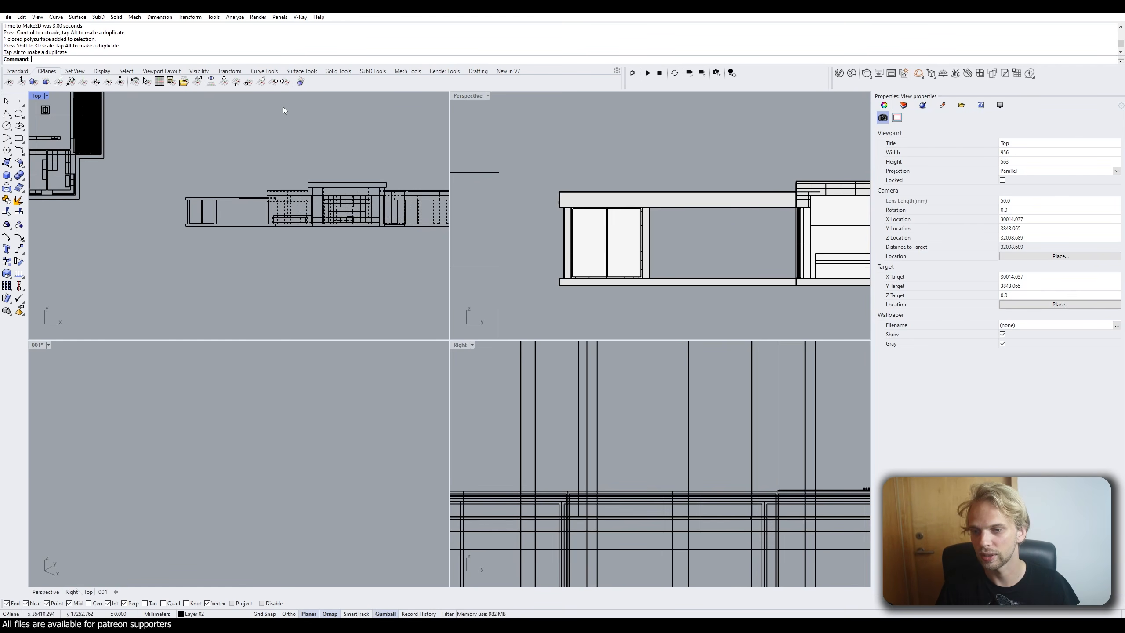
{"action": "scroll", "coordinate": [283, 107], "scroll_direction": "down", "scroll_amount": 5}
Delete the elevation drawing and the clipping plane below the plan.
{"action": "left_click_drag", "start_coordinate": [364, 200], "coordinate": [234, 131]}
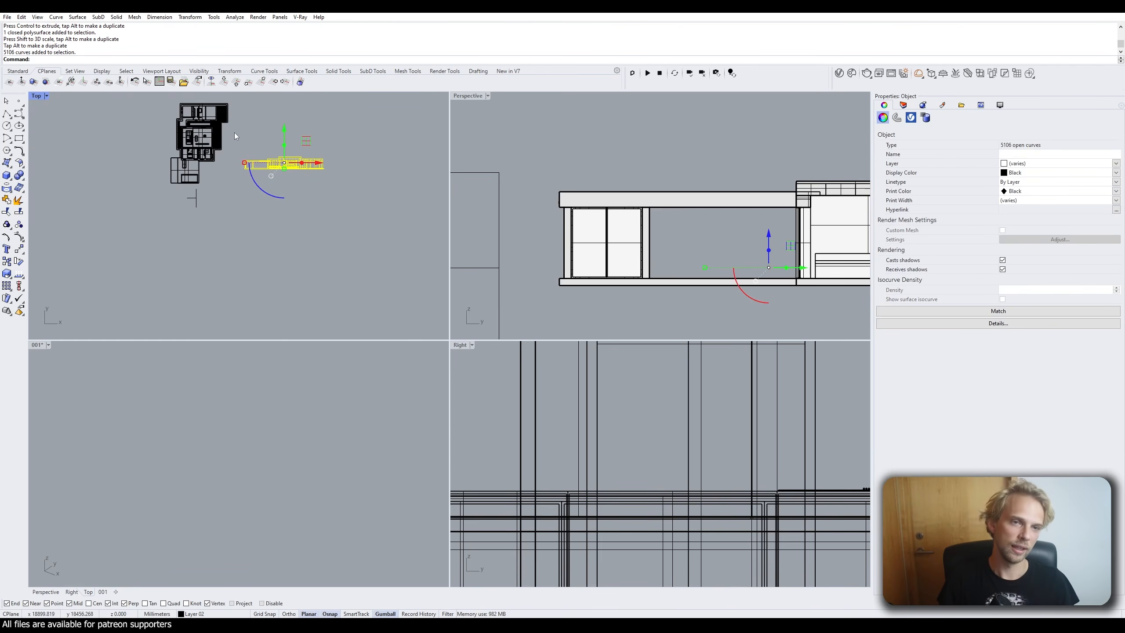
{"action": "key", "text": "Delete"}
{"action": "left_click_drag", "start_coordinate": [235, 251], "coordinate": [168, 198]}
{"action": "key", "text": "Delete"}
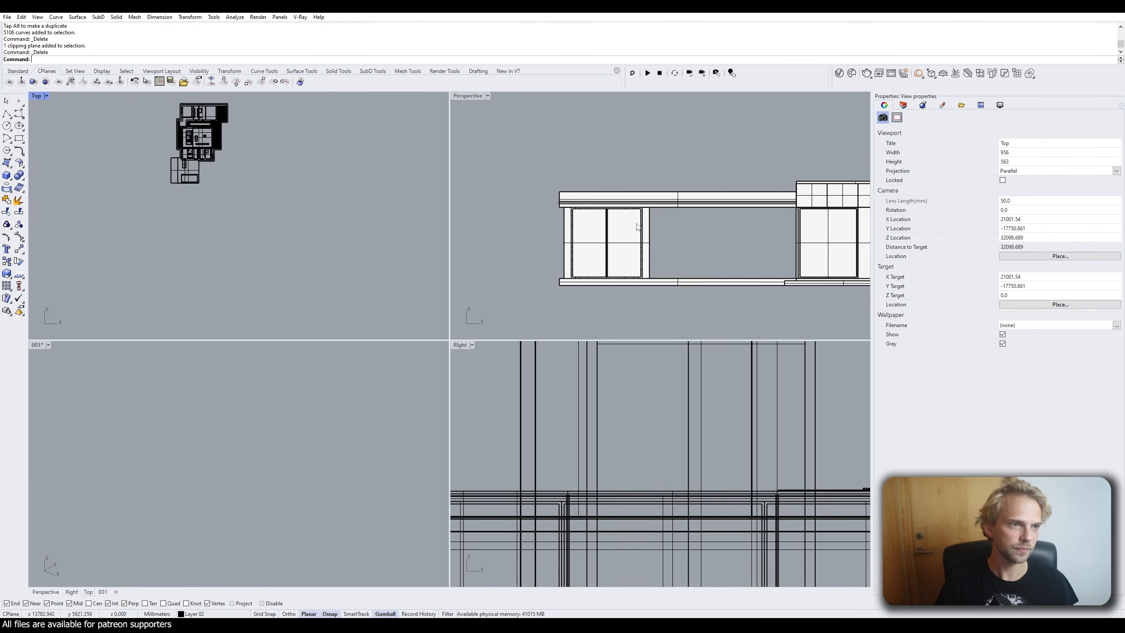
Undo three times to revert the Make2D, roof slab and clipping-plane edits.
{"action": "key", "text": "ctrl+z"}
{"action": "key", "text": "ctrl+z"}
{"action": "key", "text": "ctrl+z"}
{"action": "key", "text": "ctrl+z"}
{"action": "key", "text": "ctrl+z"}
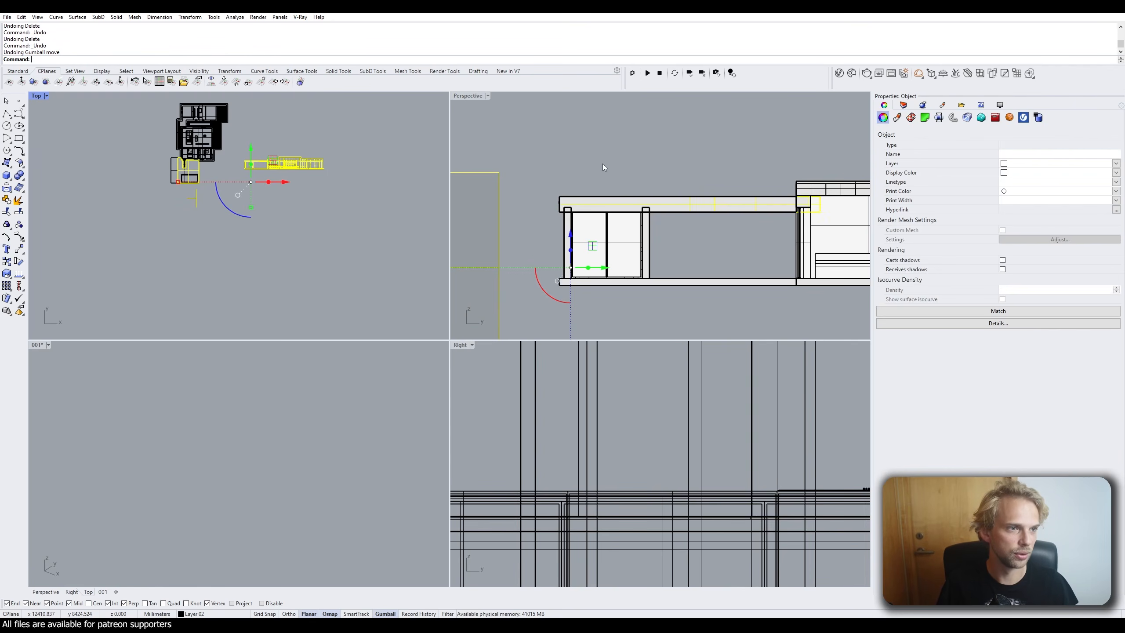
{"action": "key", "text": "ctrl+z"}
{"action": "key", "text": "ctrl+z"}
{"action": "key", "text": "ctrl+z"}
{"action": "key", "text": "ctrl+z"}
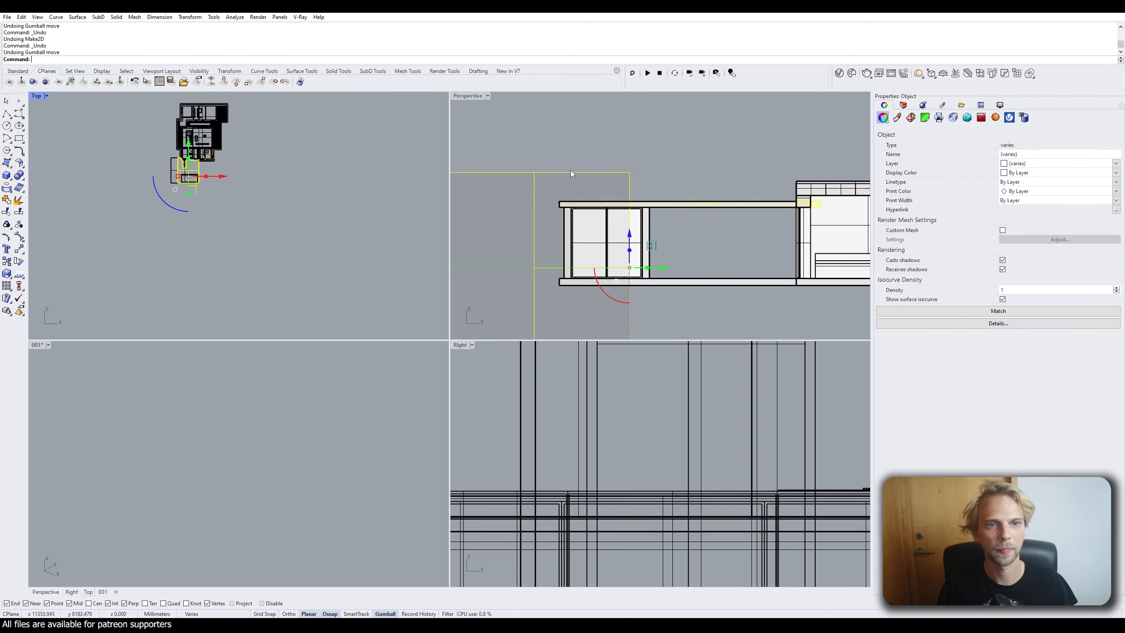
{"action": "key", "text": "ctrl+z"}
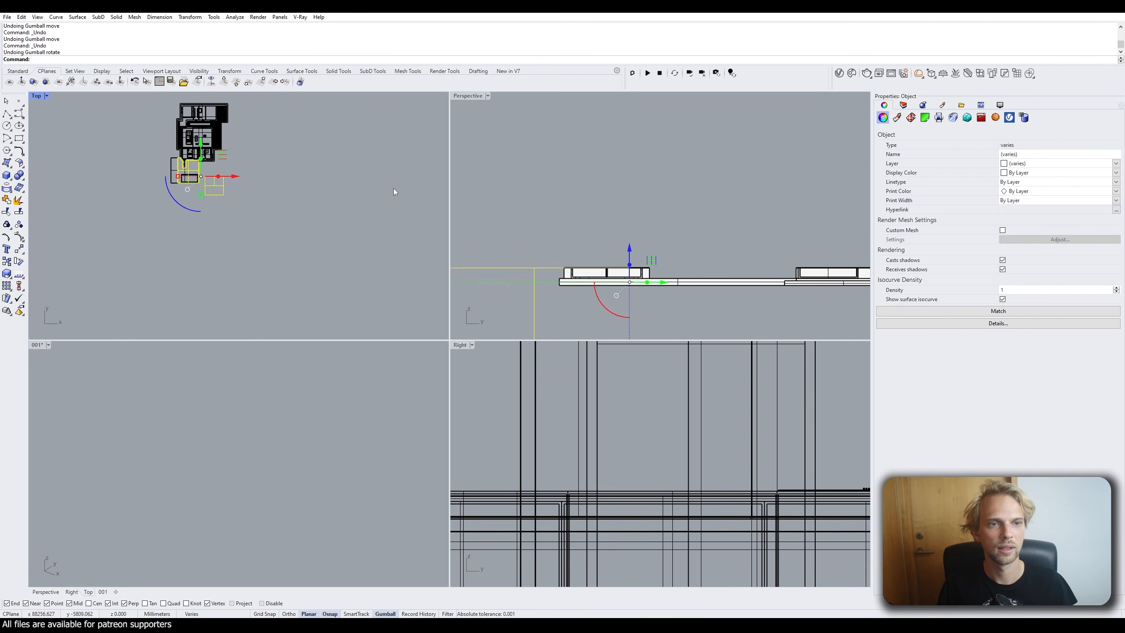
{"action": "left_click", "coordinate": [394, 188]}
Maximize the Perspective viewport and set its view to Perspective.
{"action": "double_click", "coordinate": [468, 95]}
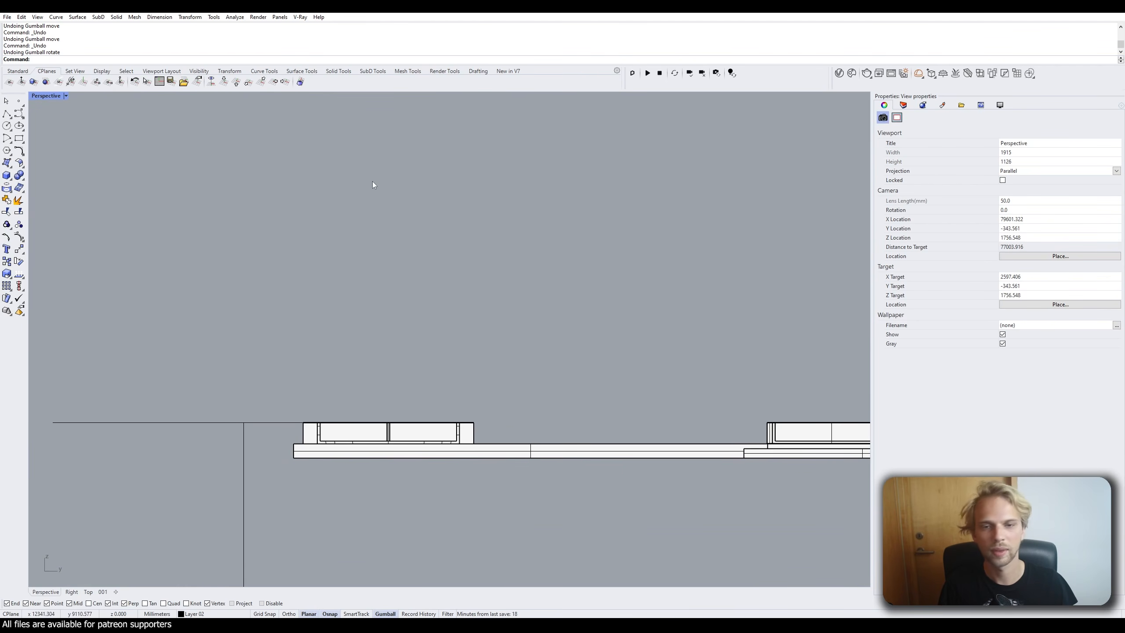
{"action": "left_click", "coordinate": [65, 97]}
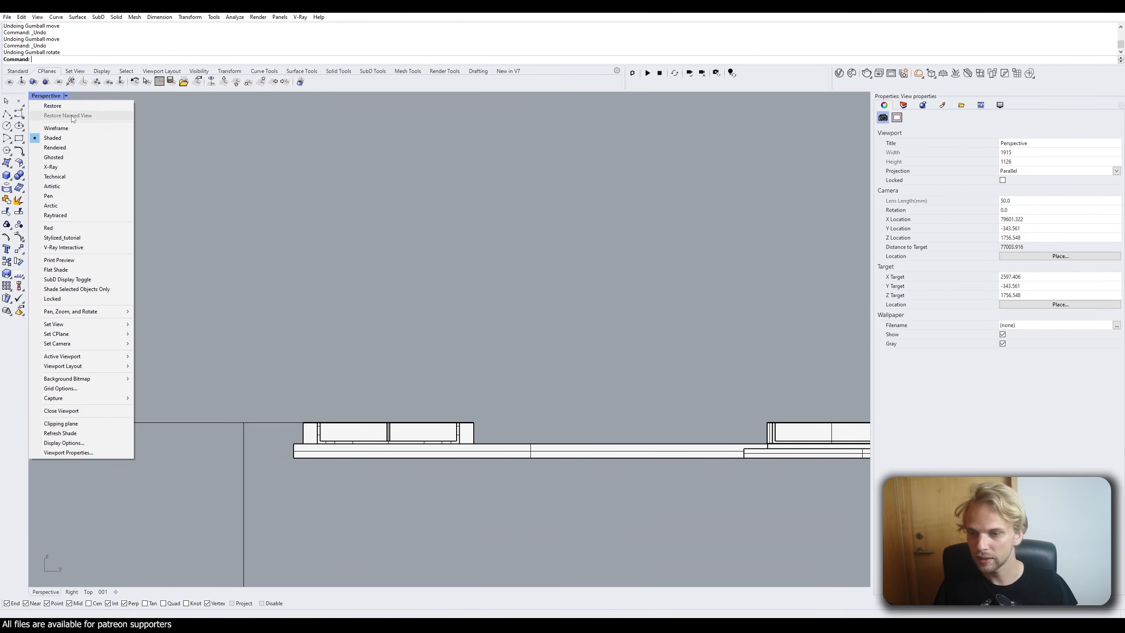
{"action": "mouse_move", "coordinate": [83, 326]}
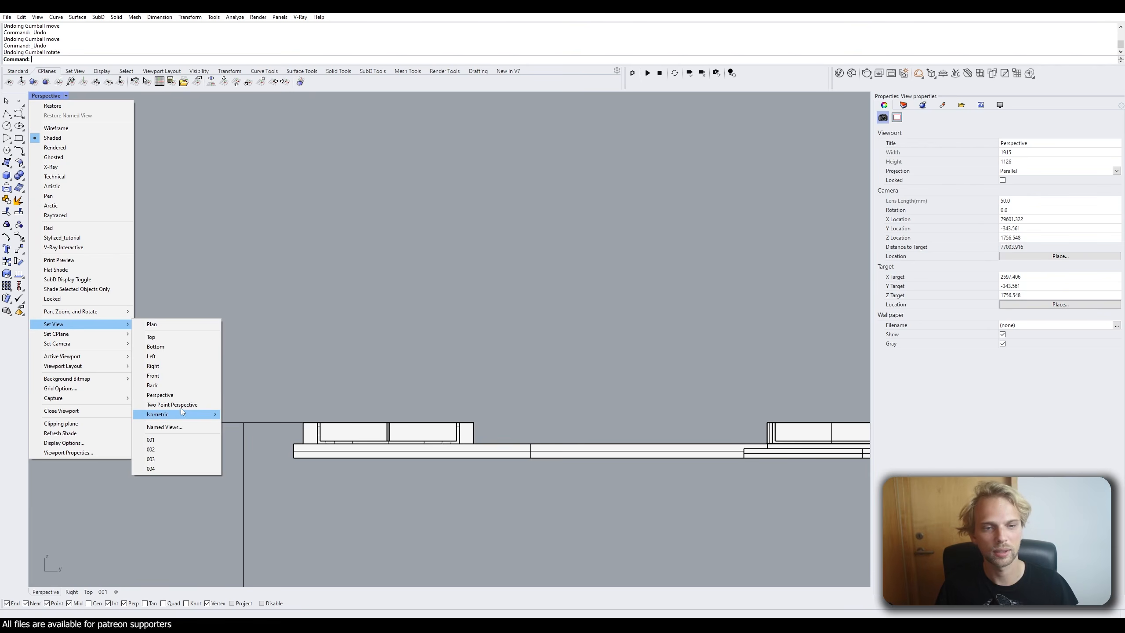
{"action": "left_click", "coordinate": [153, 394]}
{"action": "right_click_drag", "start_coordinate": [308, 297], "coordinate": [568, 481]}
Delete the clipping plane and orbit around the complete house.
{"action": "left_click", "coordinate": [576, 420]}
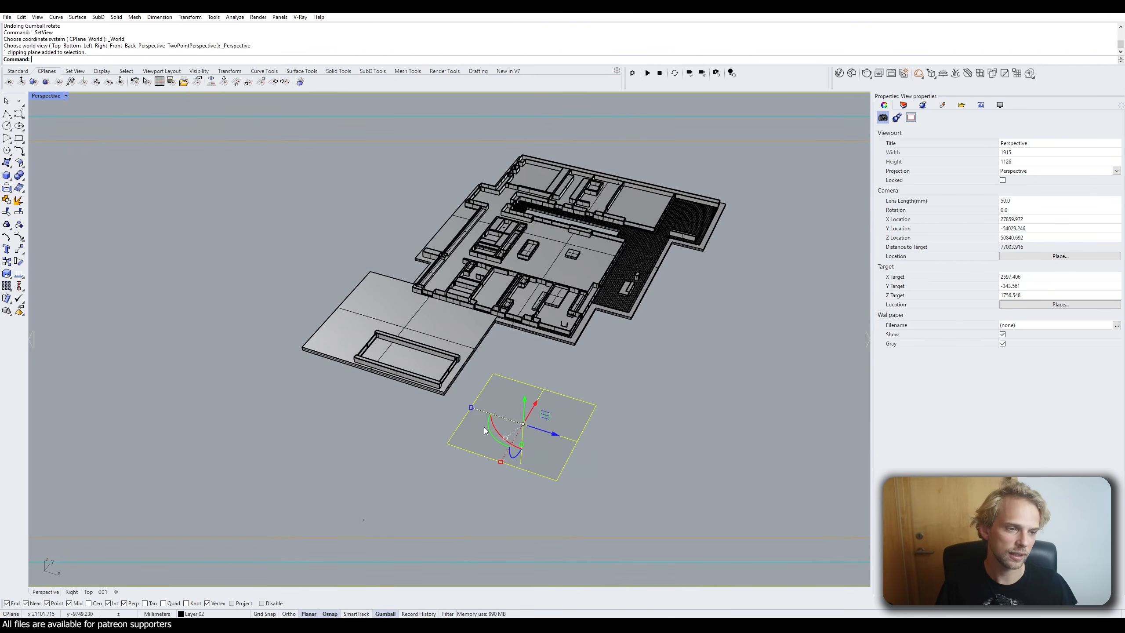
{"action": "key", "text": "Delete"}
{"action": "right_click_drag", "start_coordinate": [540, 393], "coordinate": [477, 396]}
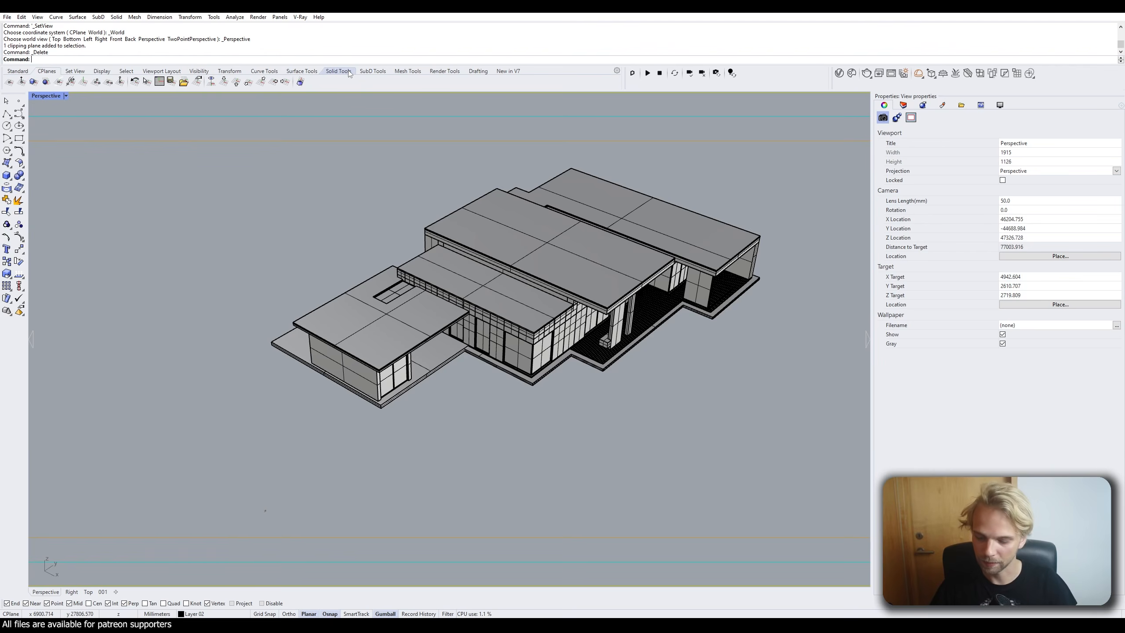
Open the Package Manager and search the package list for section.
{"action": "type", "text": "Pack"}
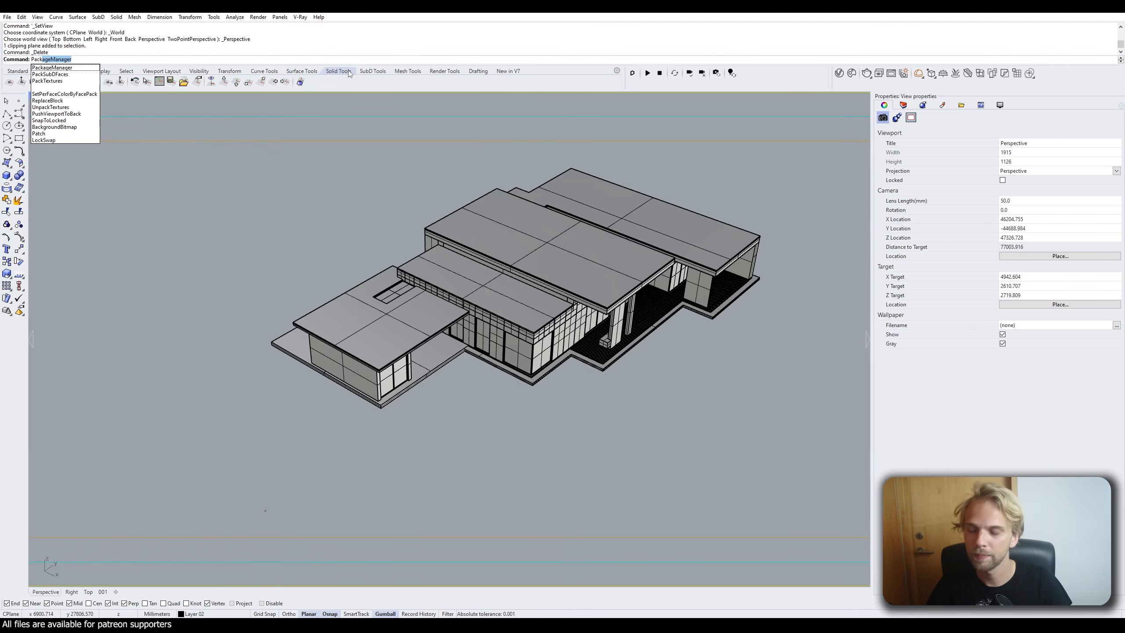
{"action": "key", "text": "Return"}
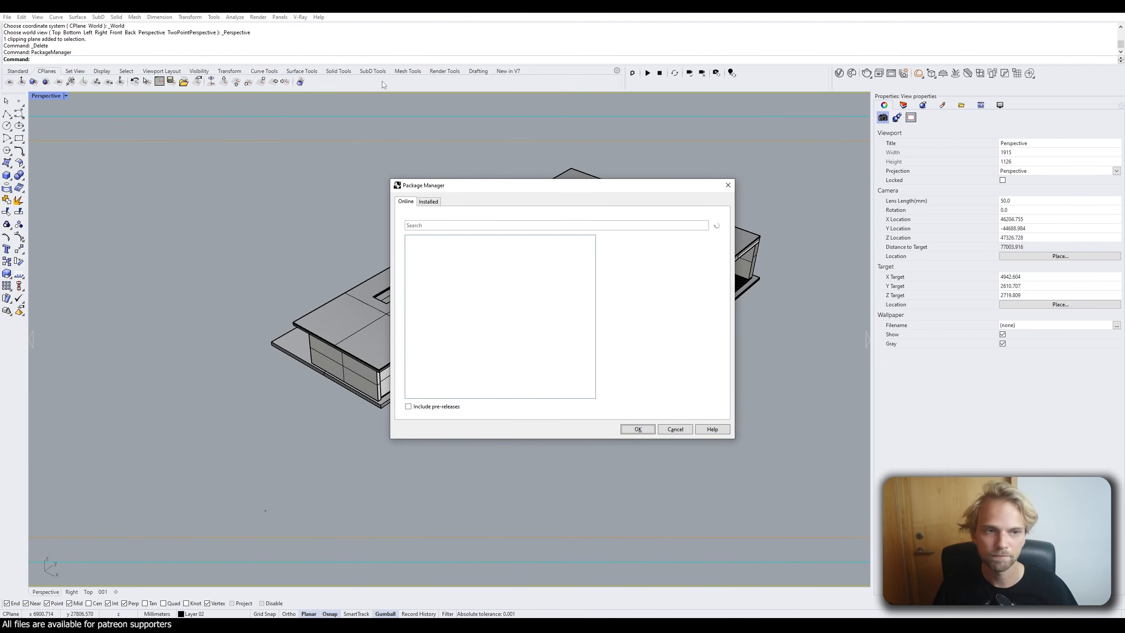
{"action": "left_click_drag", "start_coordinate": [473, 186], "coordinate": [262, 167]}
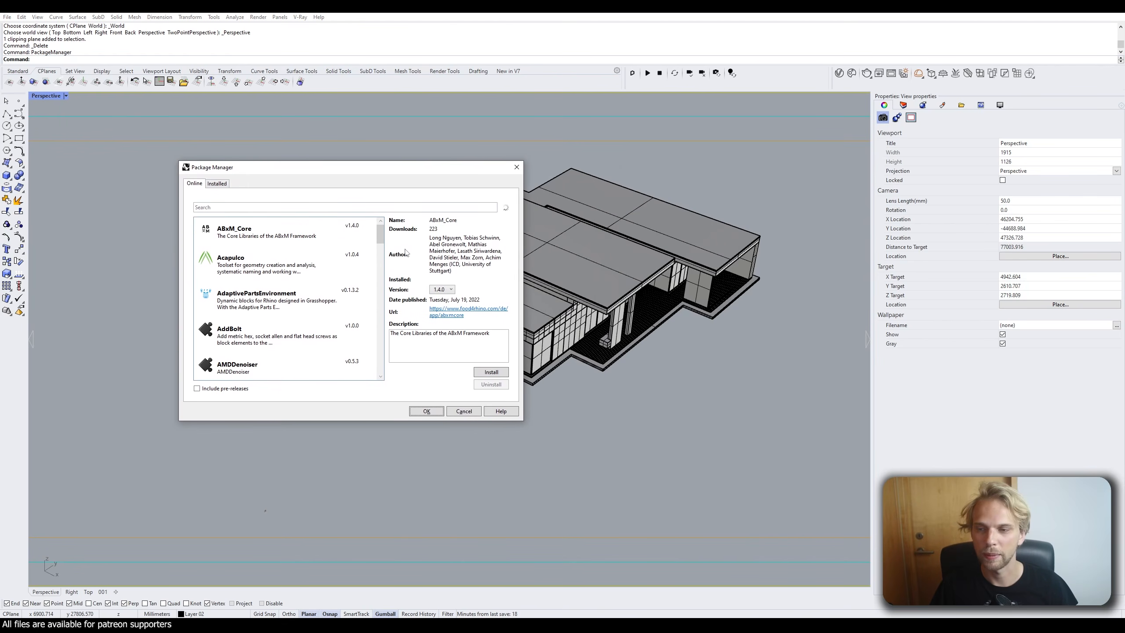
{"action": "left_click", "coordinate": [230, 206]}
{"action": "type", "text": "sectuio"}
{"action": "key", "text": "BackSpace"}
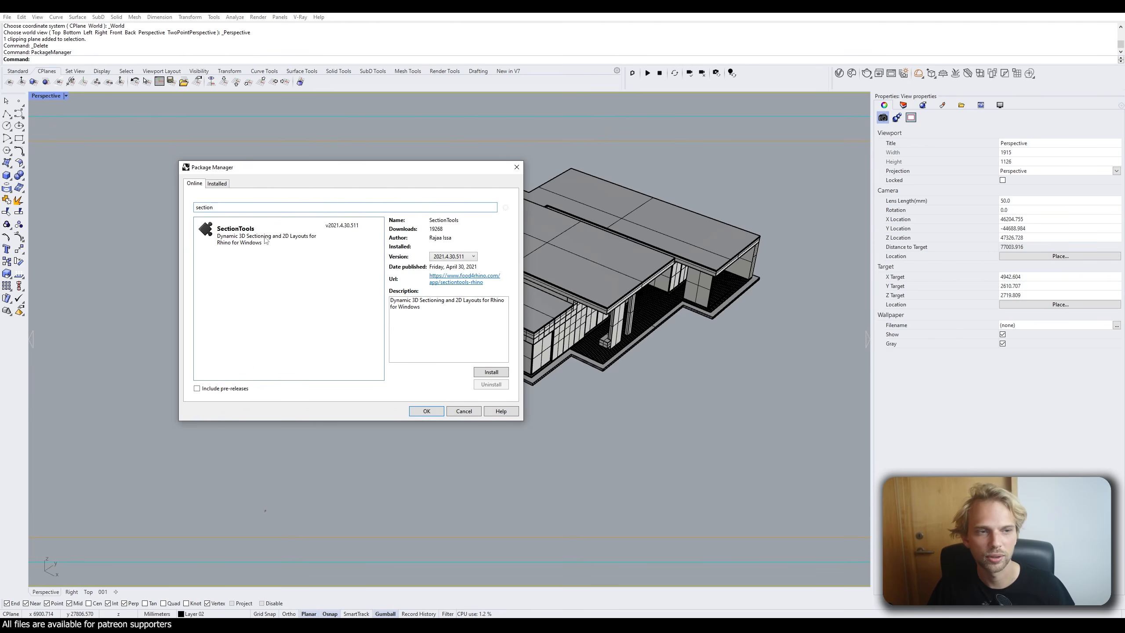
Install the SectionTools package, confirm the install, and close the Package Manager.
{"action": "left_click", "coordinate": [257, 236]}
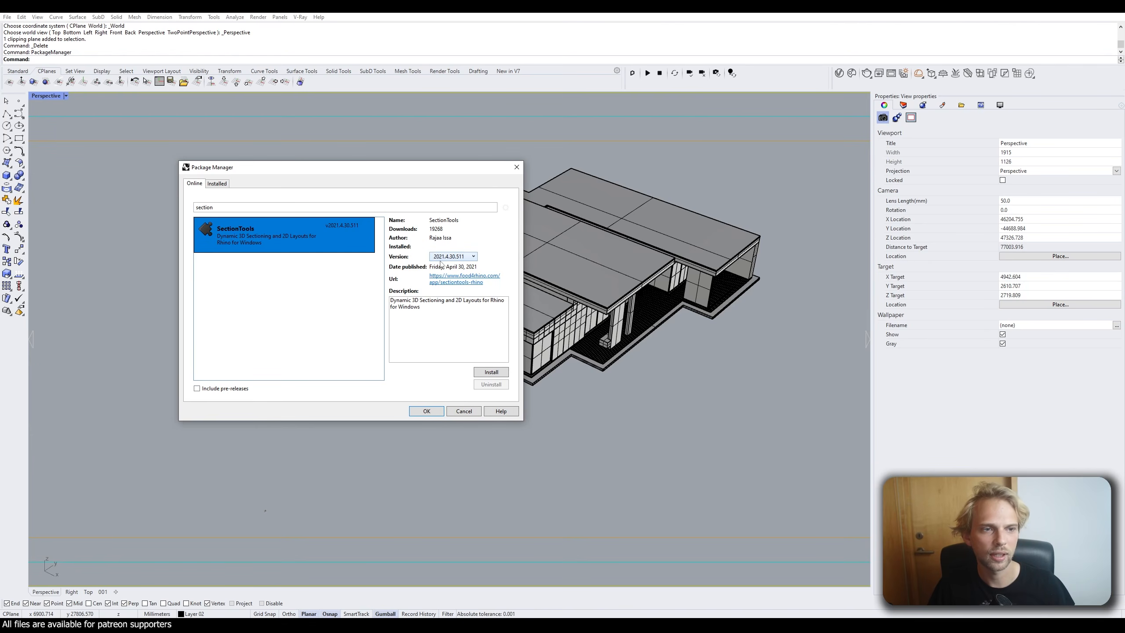
{"action": "left_click", "coordinate": [490, 374]}
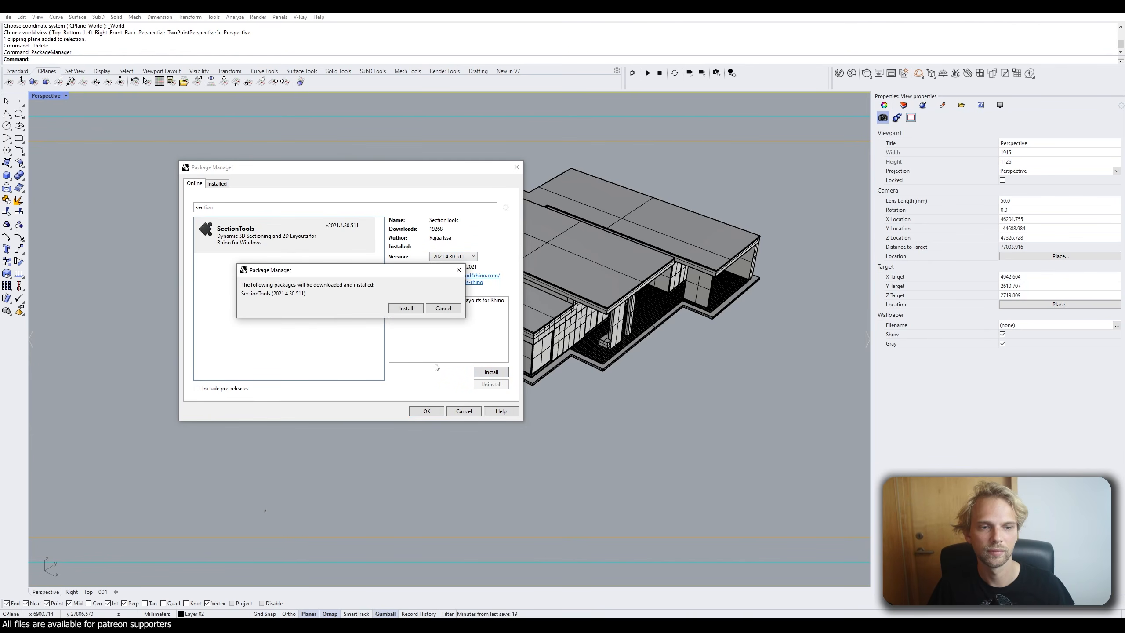
{"action": "left_click", "coordinate": [394, 308]}
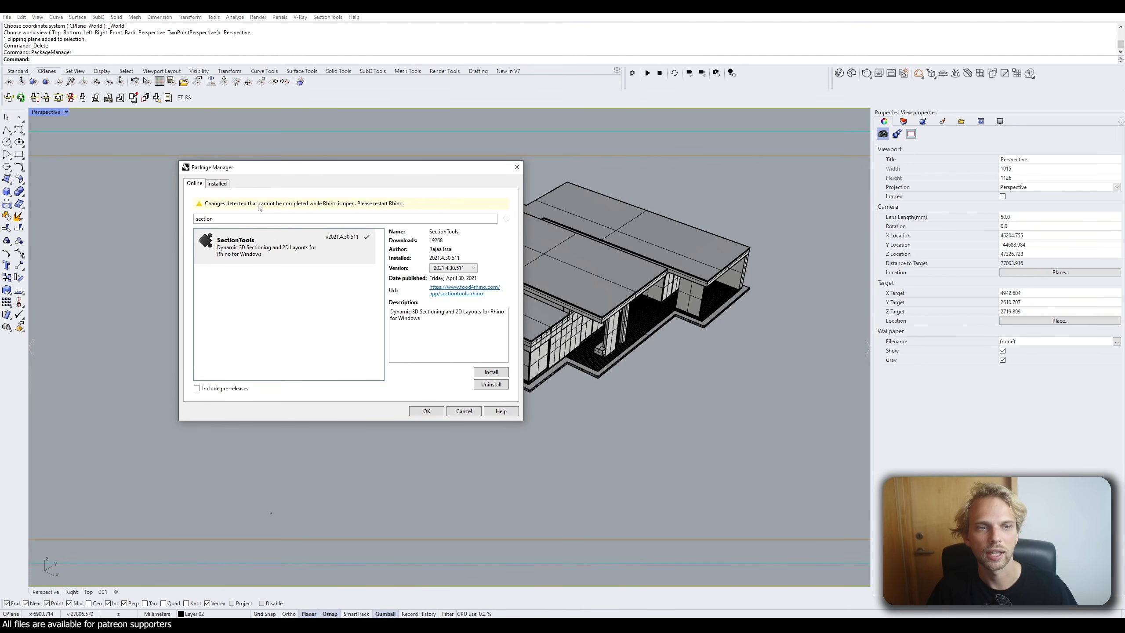
{"action": "left_click", "coordinate": [425, 411]}
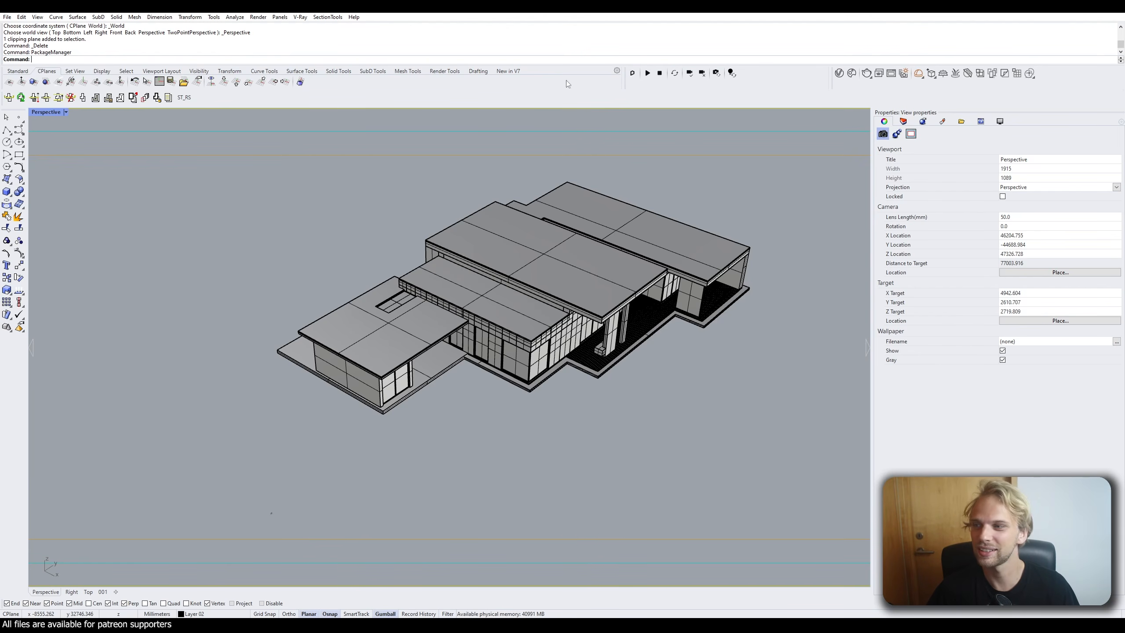
Undock the SectionTools toolbar, widen the viewport against the Layers panel, and close the floating toolbar.
{"action": "left_click_drag", "start_coordinate": [6, 102], "coordinate": [875, 182]}
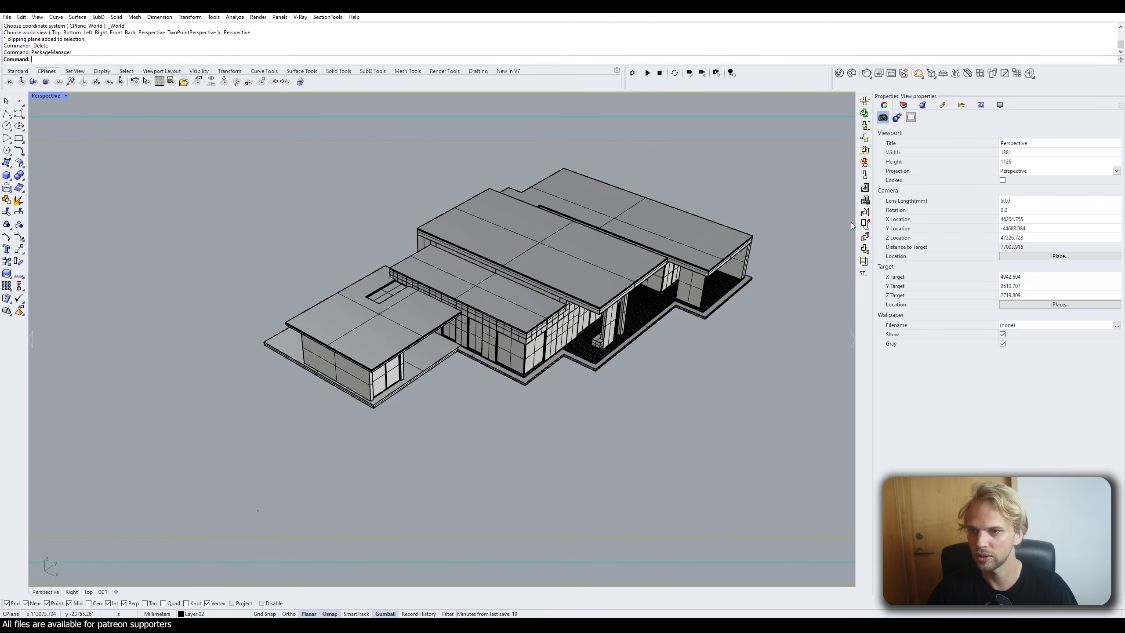
{"action": "mouse_move", "coordinate": [876, 249]}
{"action": "left_mouse_down"}
{"action": "mouse_move", "coordinate": [969, 240]}
{"action": "mouse_move", "coordinate": [896, 252]}
{"action": "left_mouse_up"}
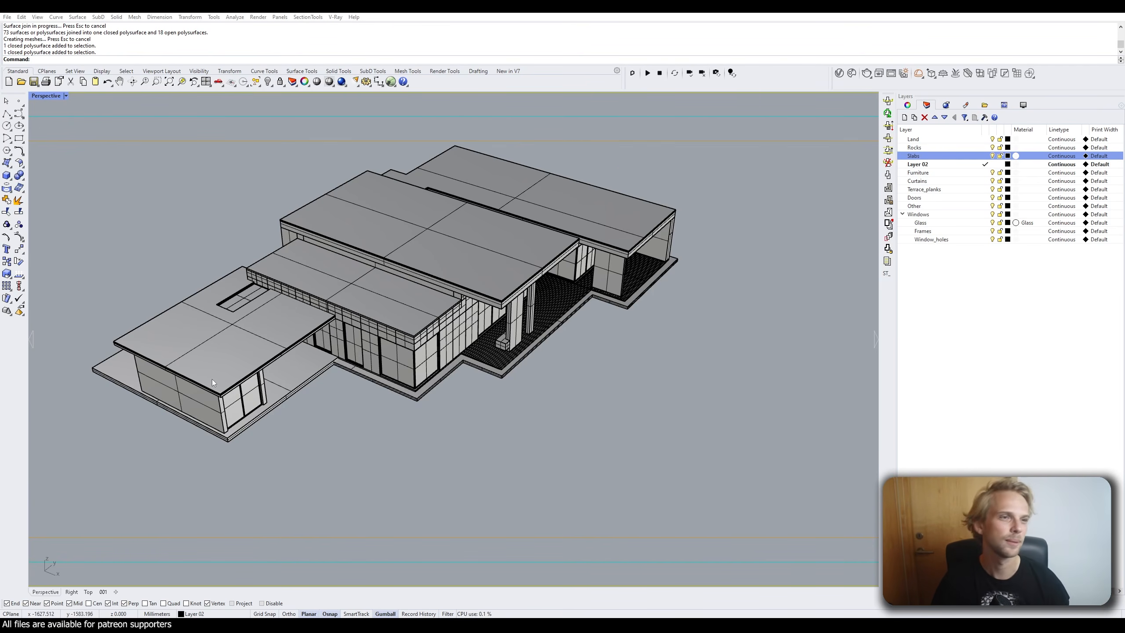
{"action": "left_click_drag", "start_coordinate": [887, 95], "coordinate": [646, 128]}
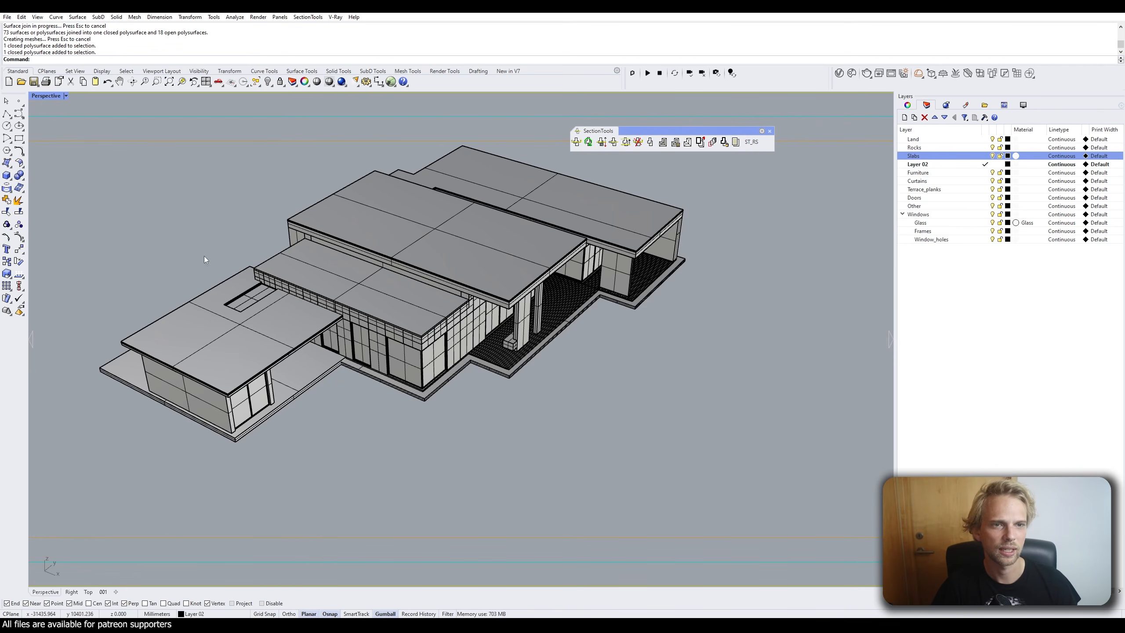
{"action": "left_click_drag", "start_coordinate": [737, 129], "coordinate": [649, 133]}
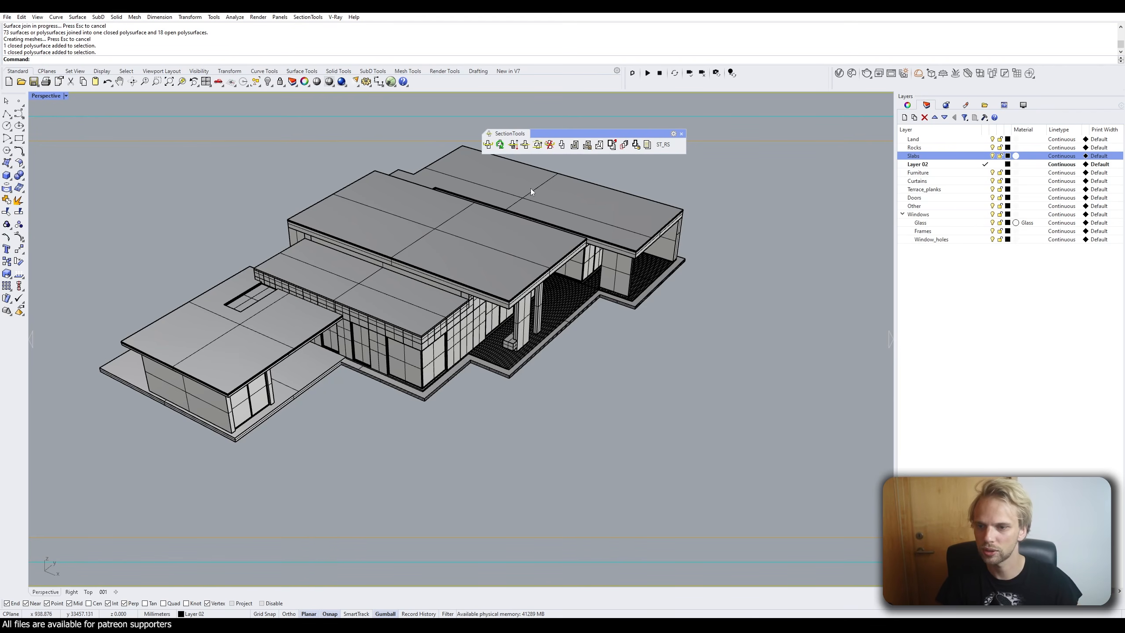
{"action": "left_click_drag", "start_coordinate": [894, 200], "coordinate": [876, 204]}
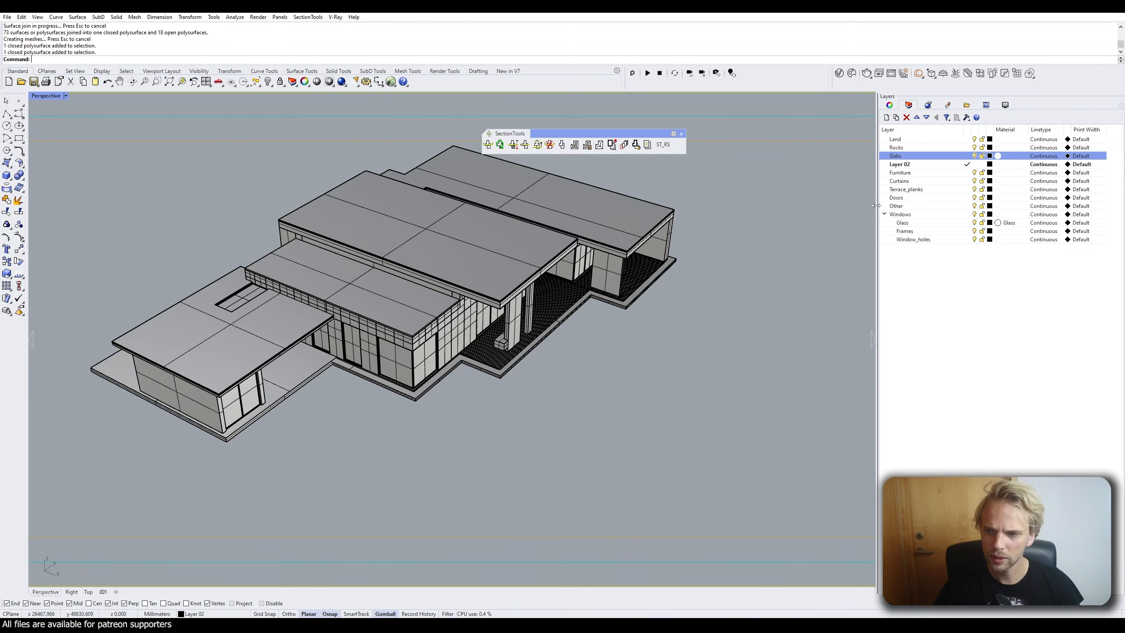
{"action": "left_click", "coordinate": [681, 134]}
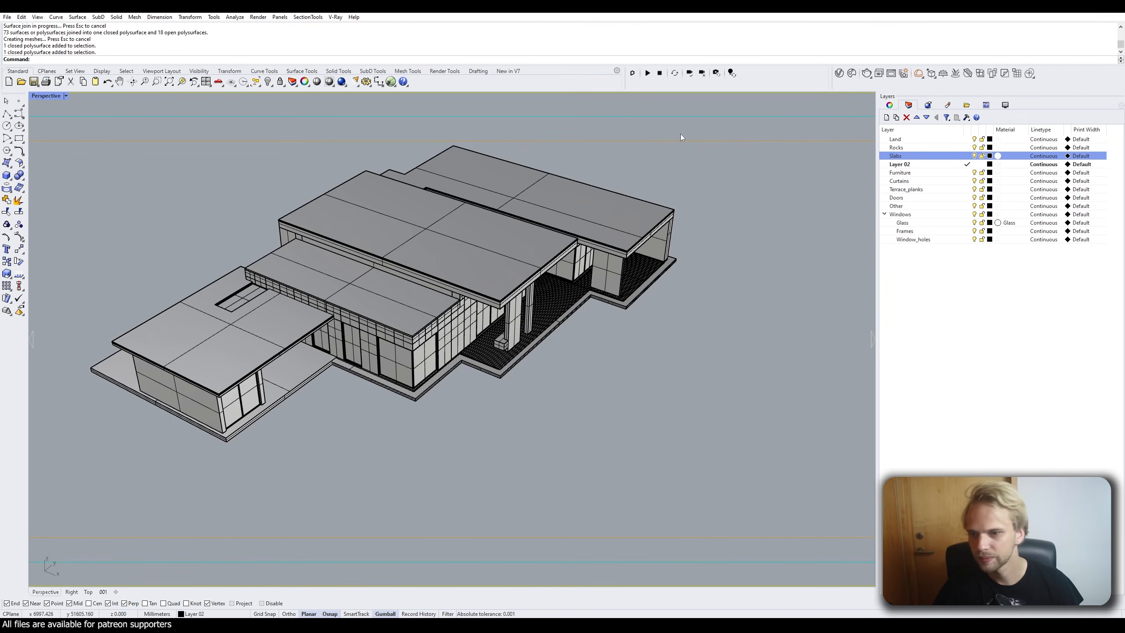
Run SectionTools > Create Sections (Dynamic) on all visible objects.
{"action": "left_click", "coordinate": [306, 17]}
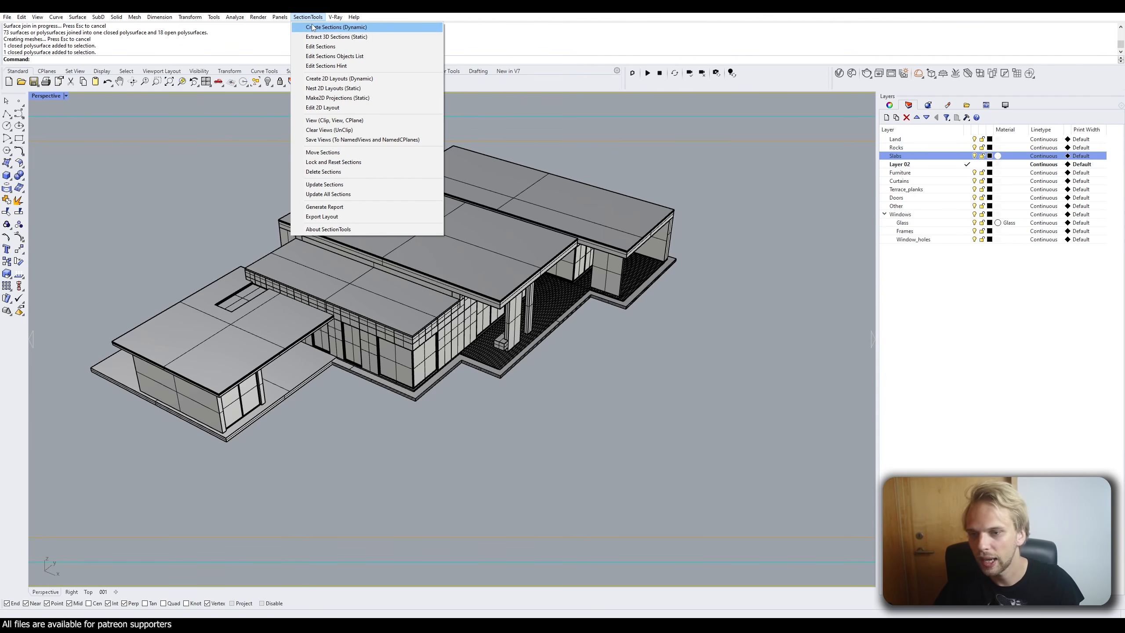
{"action": "left_click", "coordinate": [343, 29]}
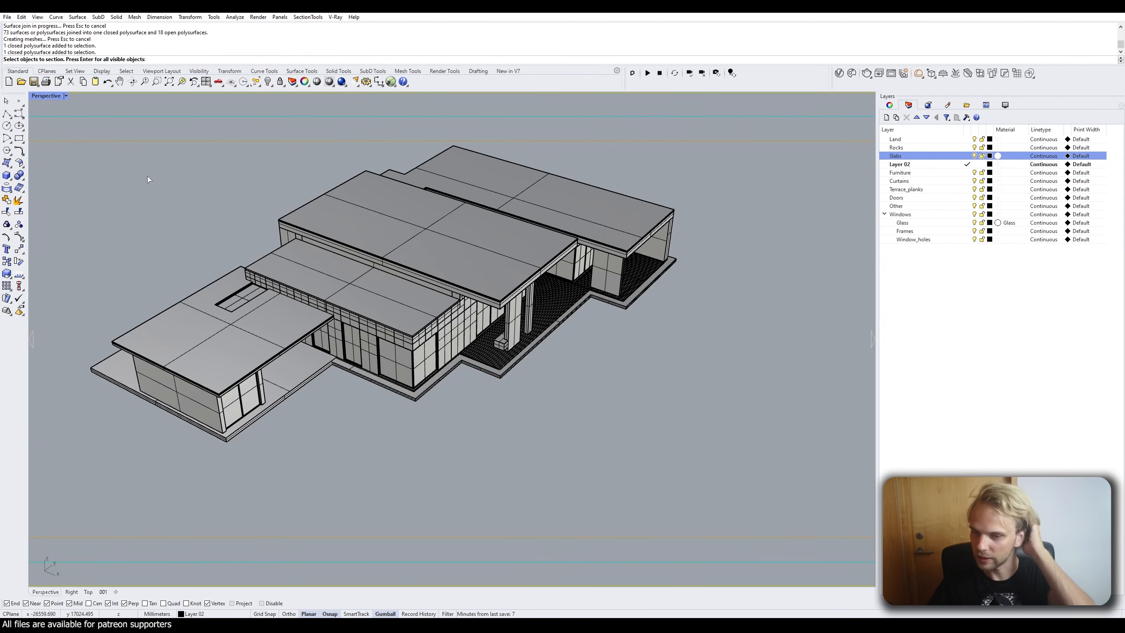
{"action": "key", "text": "Return"}
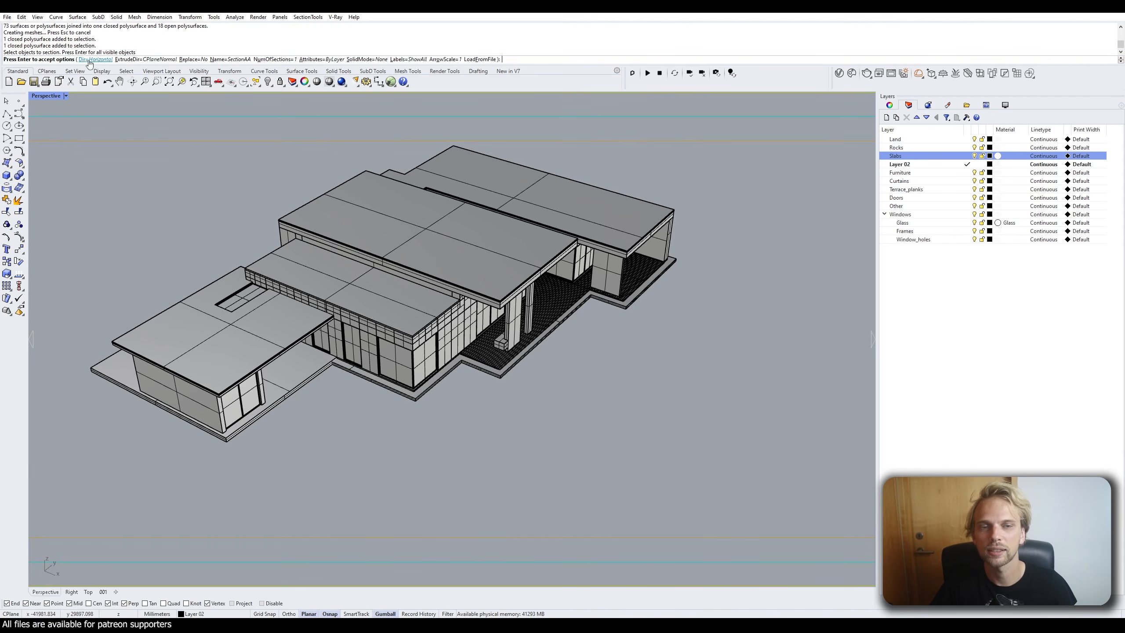
Maximize the Top view and set the section direction to Horizontal.
{"action": "double_click", "coordinate": [39, 97]}
{"action": "double_click", "coordinate": [38, 97]}
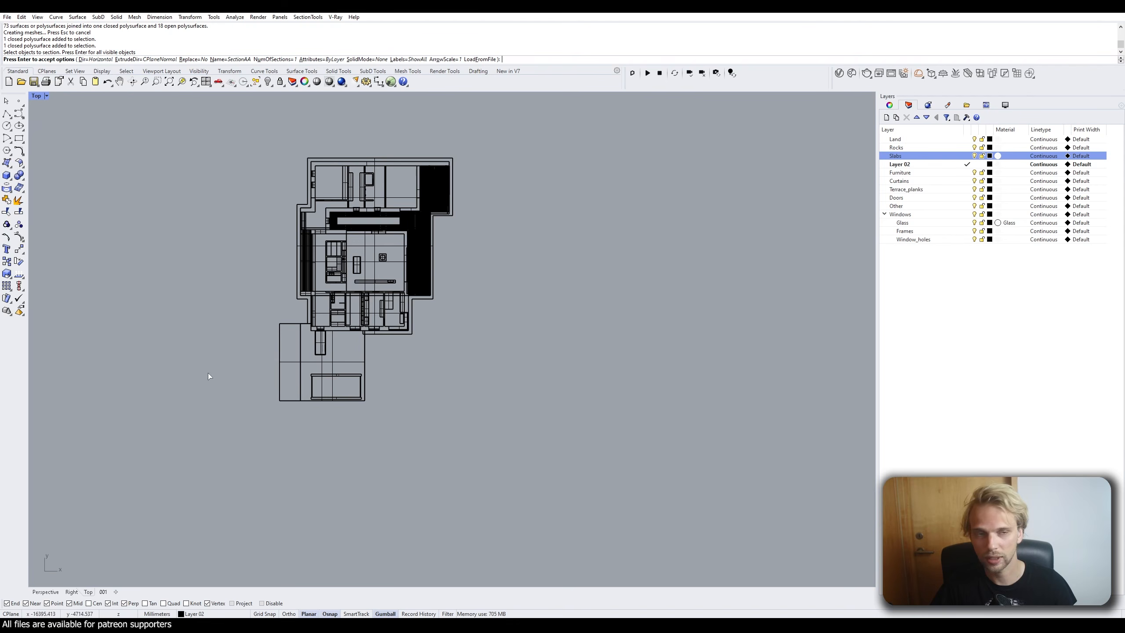
{"action": "left_click", "coordinate": [96, 59]}
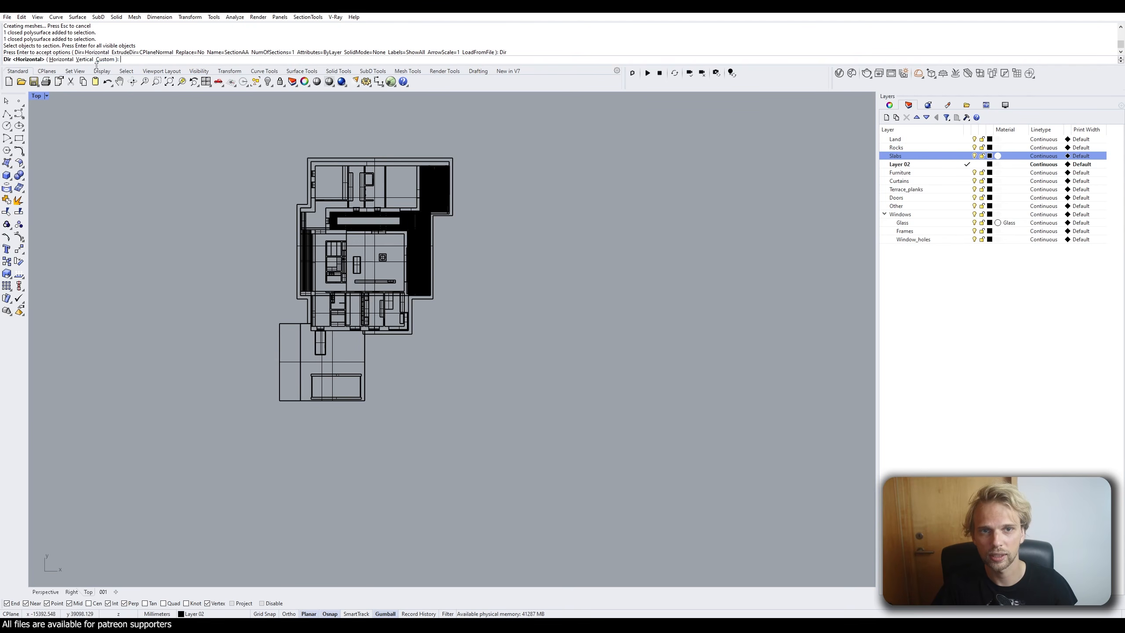
{"action": "left_click", "coordinate": [104, 59]}
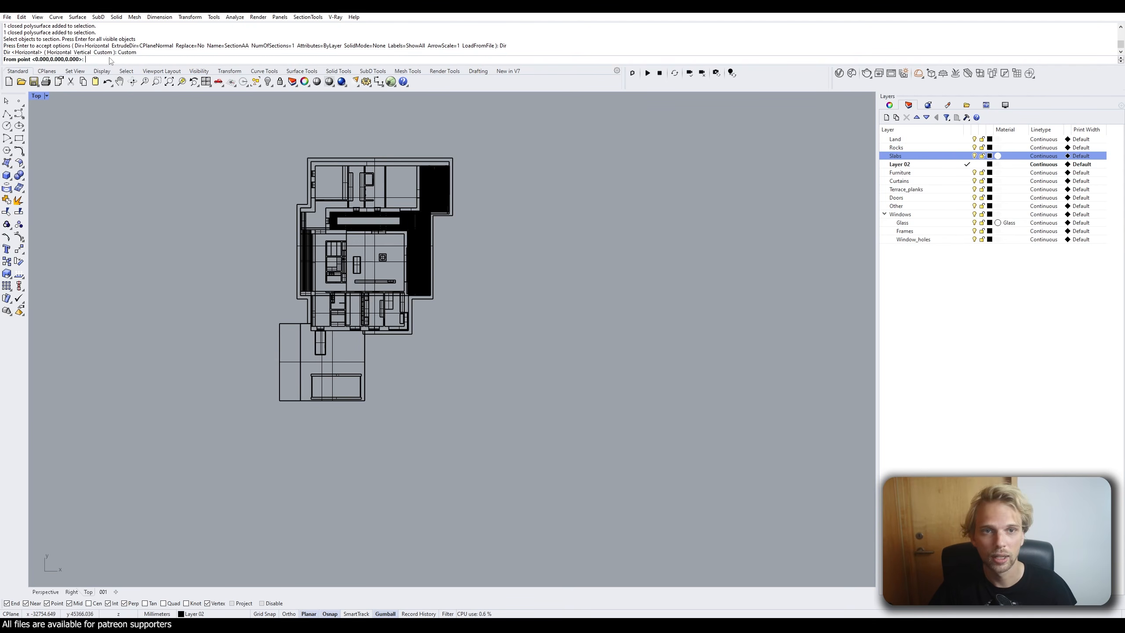
{"action": "left_click", "coordinate": [241, 355]}
{"action": "left_click", "coordinate": [520, 138]}
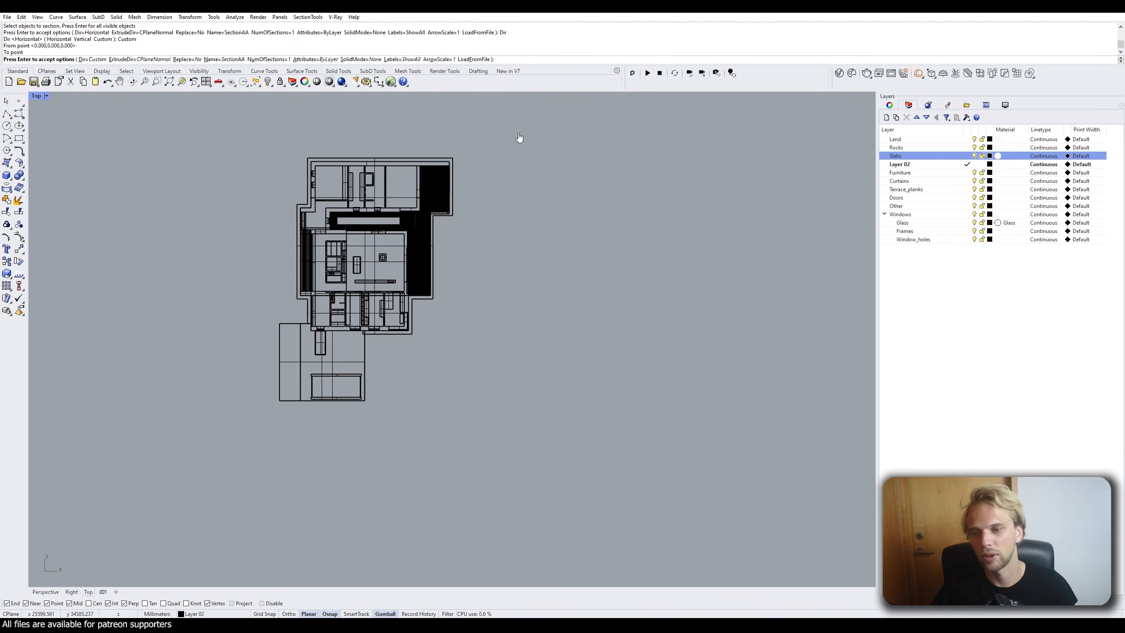
{"action": "left_click", "coordinate": [102, 59]}
{"action": "left_click", "coordinate": [52, 60]}
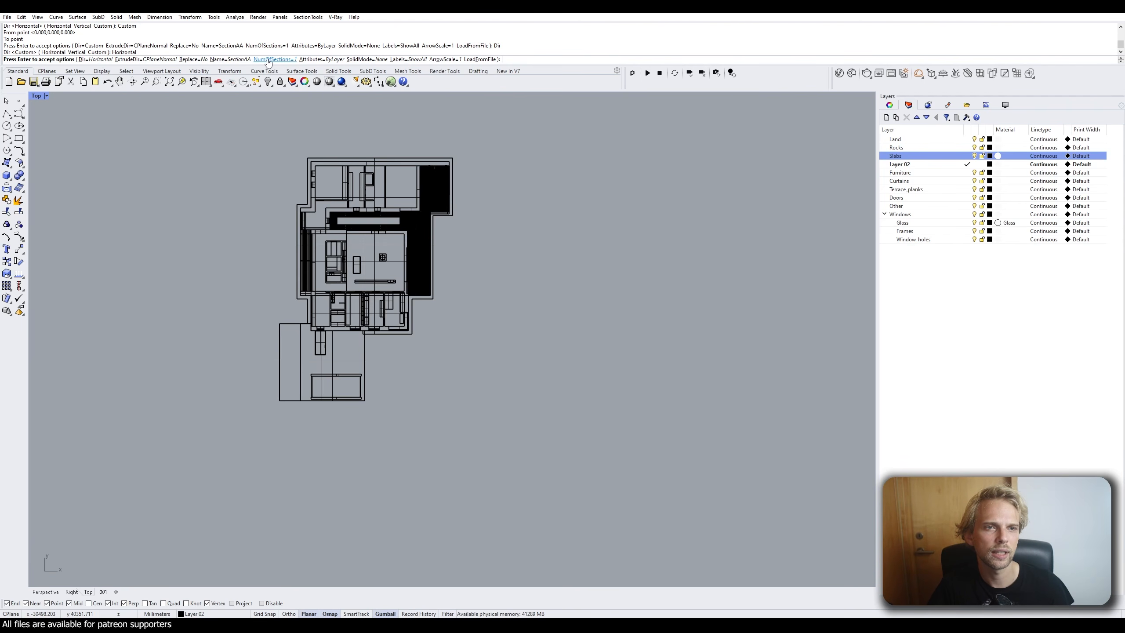
Name the section Section1 and set SolidMode to Hatch.
{"action": "left_click", "coordinate": [228, 59]}
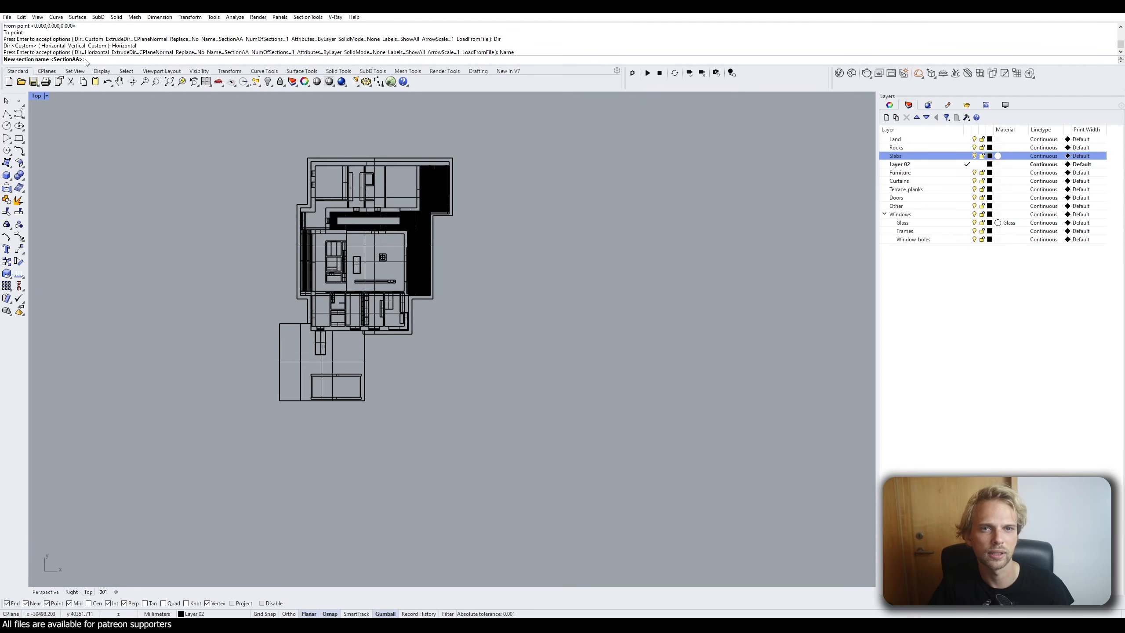
{"action": "type", "text": "Section1"}
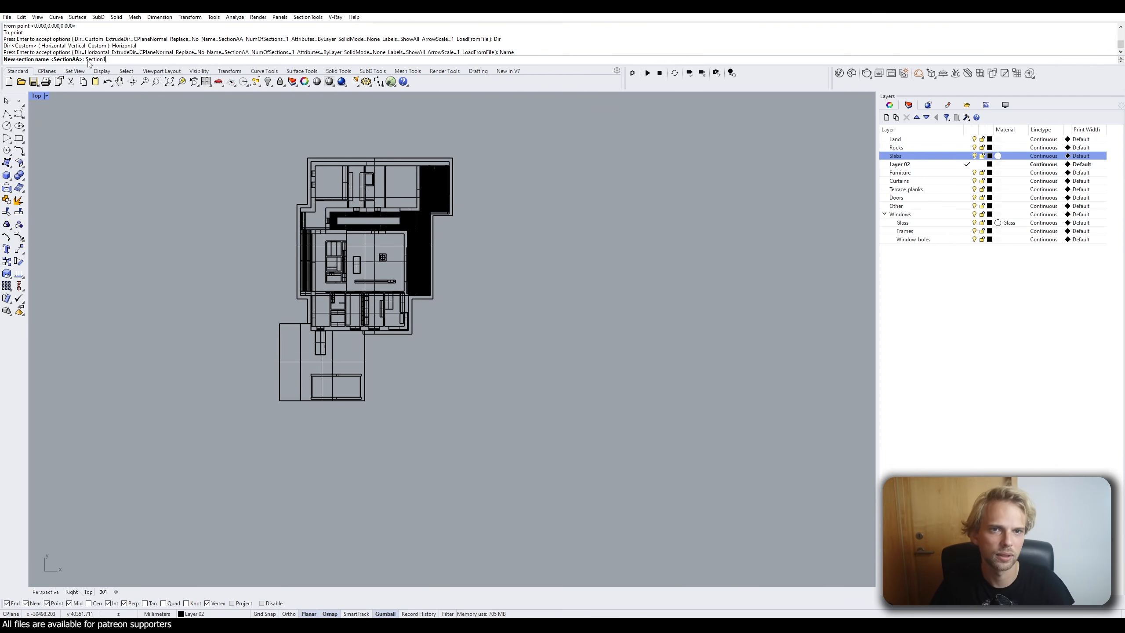
{"action": "key", "text": "Return"}
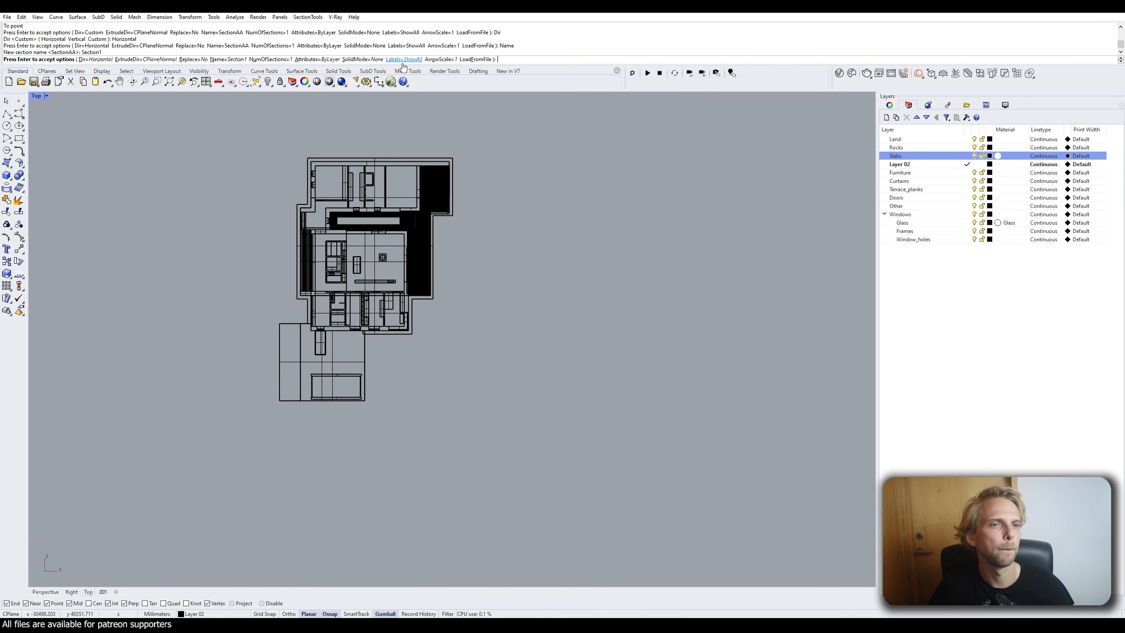
{"action": "left_click", "coordinate": [362, 59]}
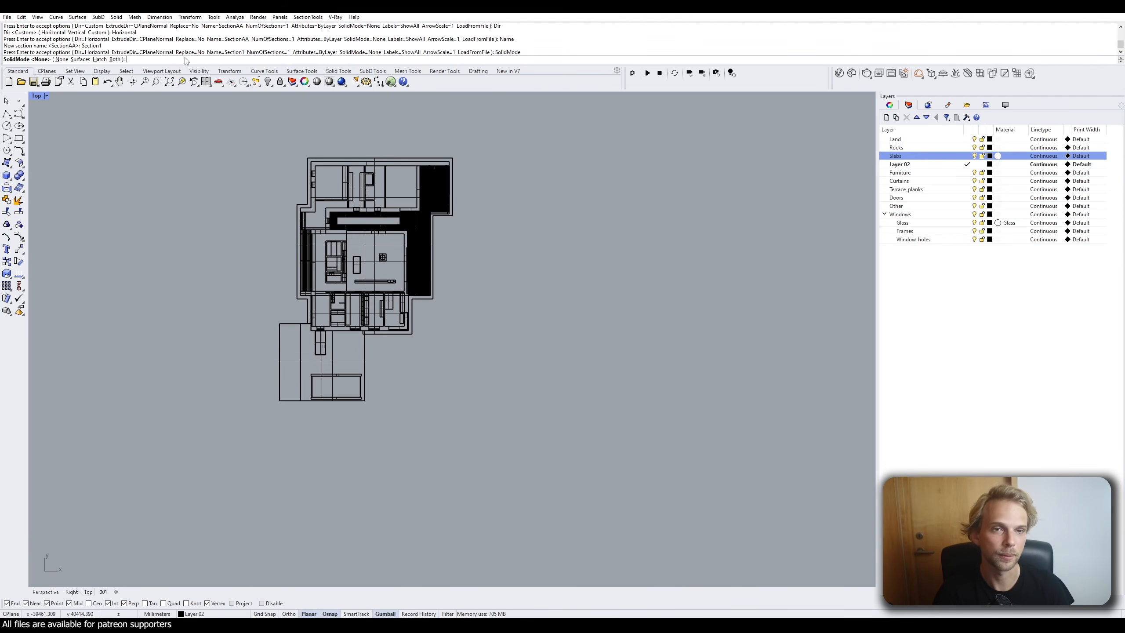
{"action": "left_click", "coordinate": [100, 59]}
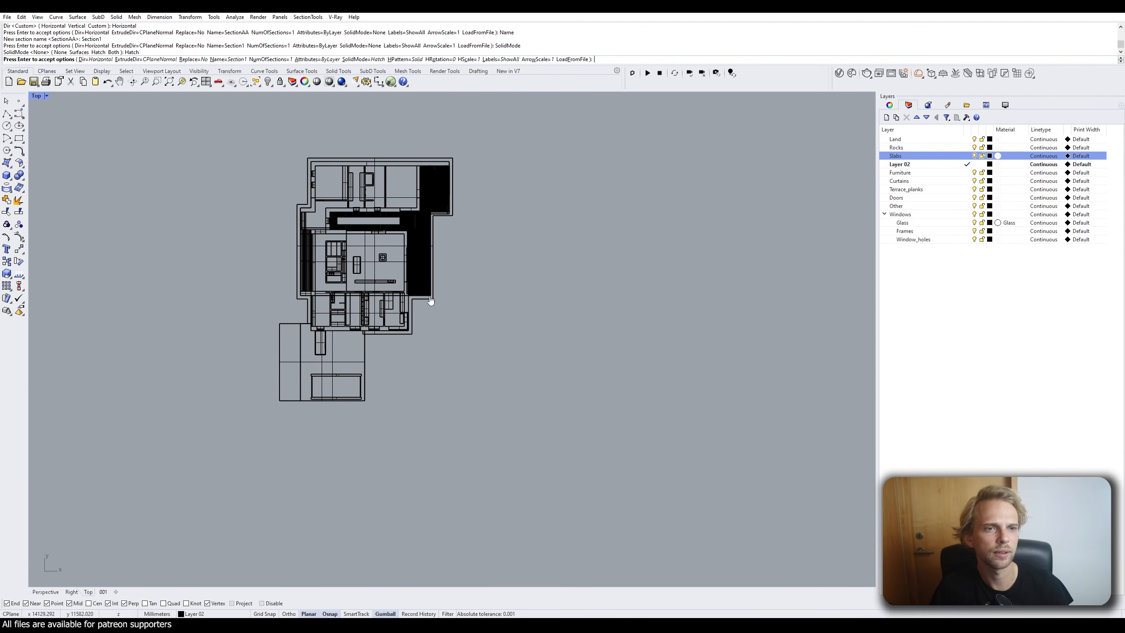
Place the Section1_00 cut line horizontally across the house's middle, then maximize the Perspective view.
{"action": "key", "text": "Return"}
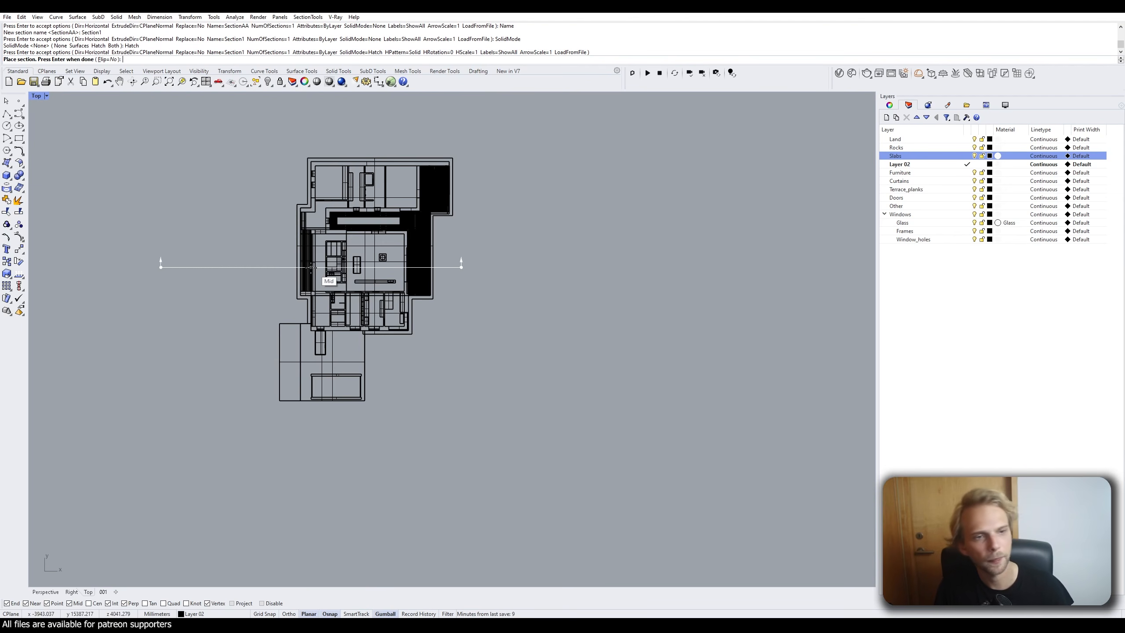
{"action": "scroll", "coordinate": [372, 268], "scroll_direction": "up", "scroll_amount": 4}
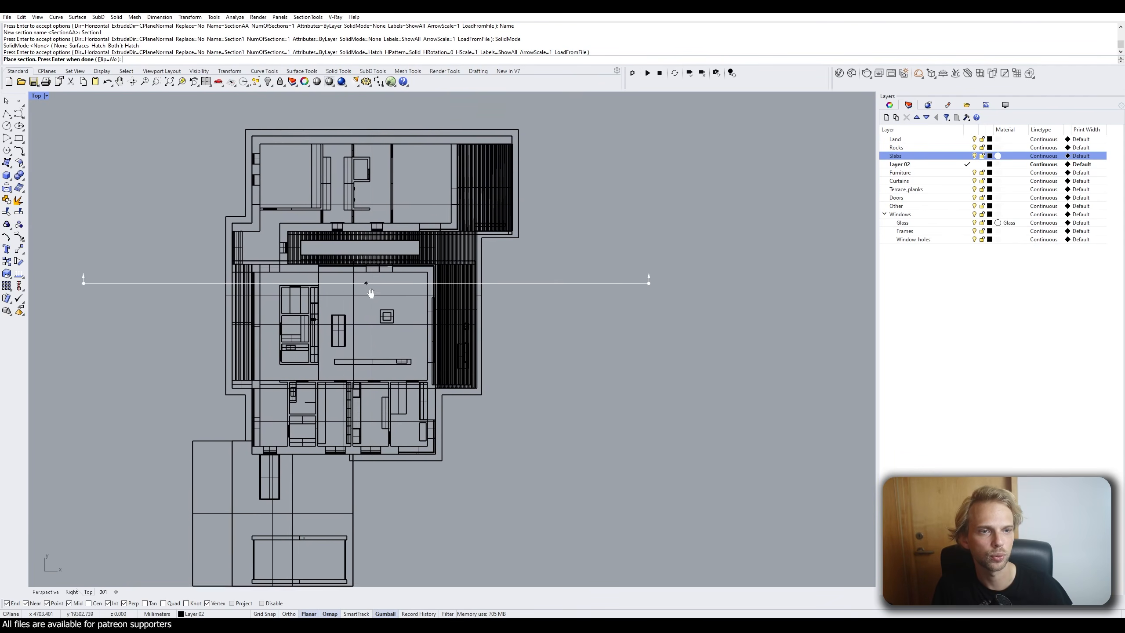
{"action": "scroll", "coordinate": [390, 351], "scroll_direction": "down", "scroll_amount": 2}
{"action": "scroll", "coordinate": [385, 348], "scroll_direction": "up", "scroll_amount": 2}
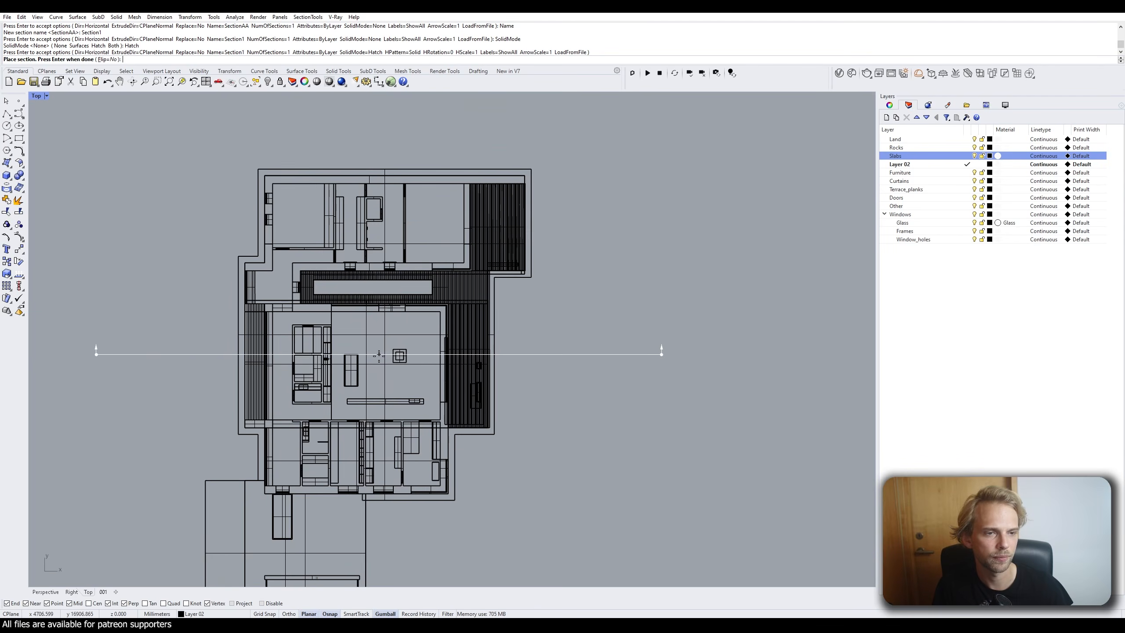
{"action": "left_click", "coordinate": [379, 377]}
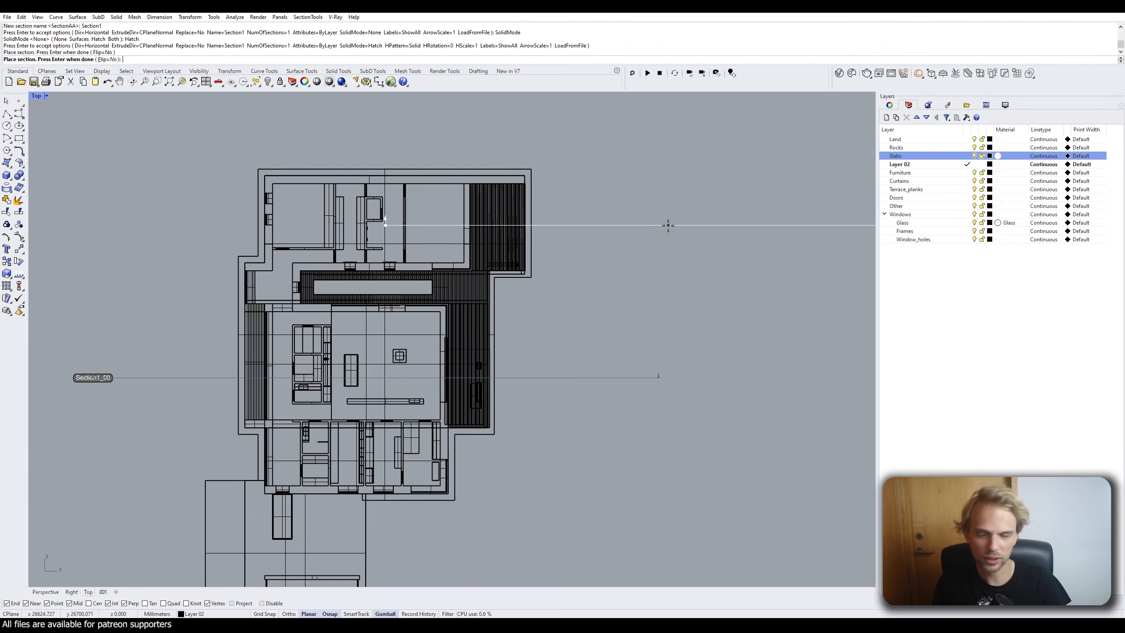
{"action": "key", "text": "Return"}
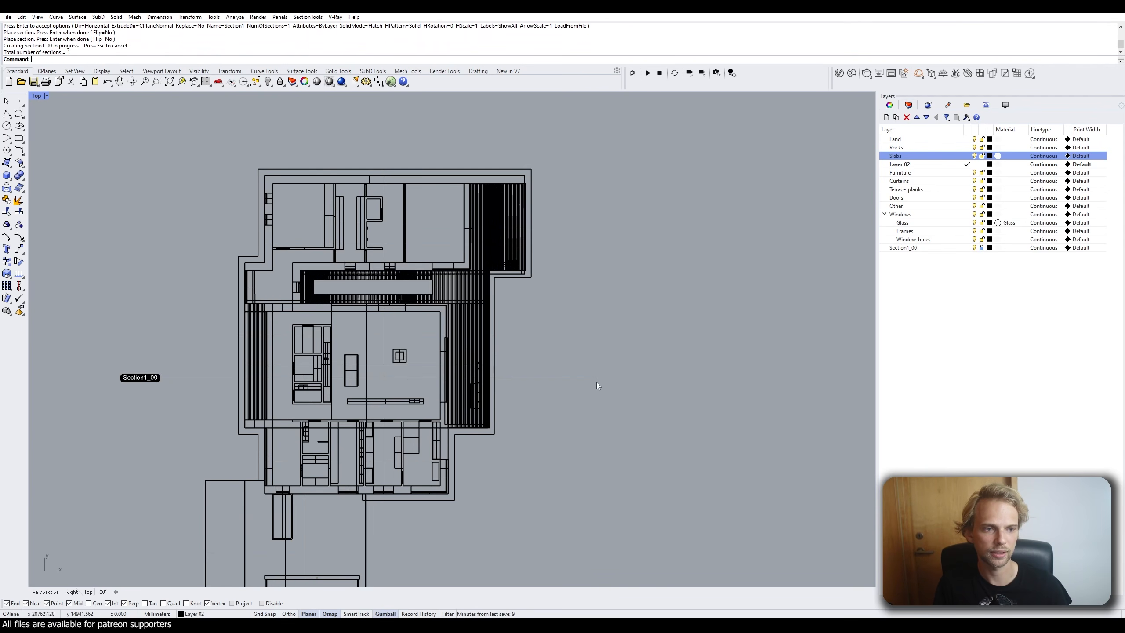
{"action": "double_click", "coordinate": [37, 95]}
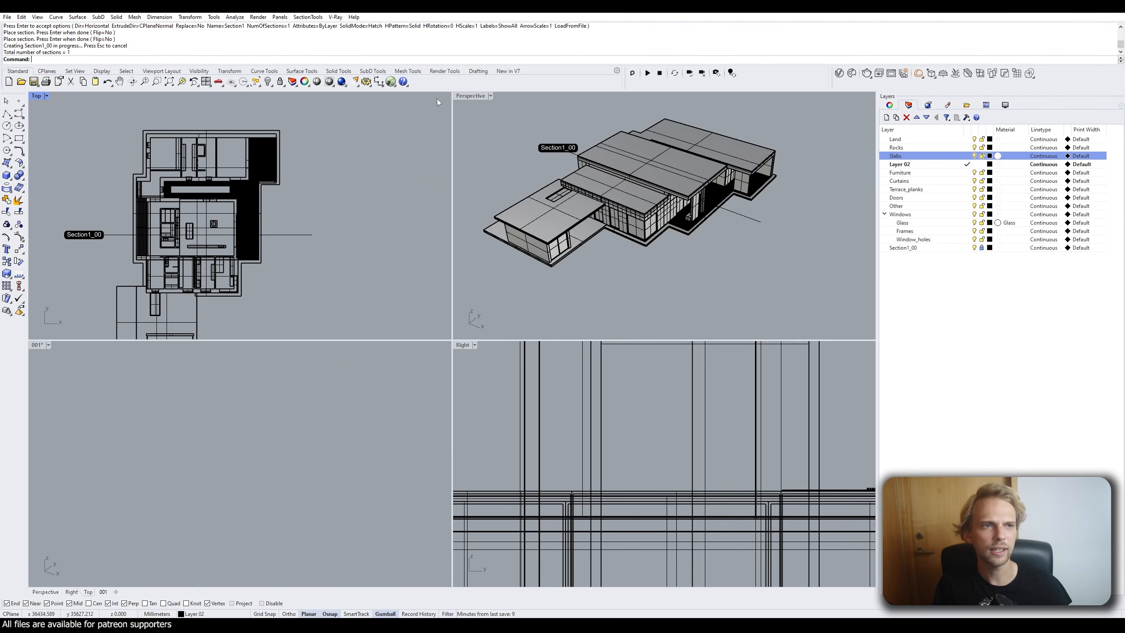
{"action": "double_click", "coordinate": [471, 96]}
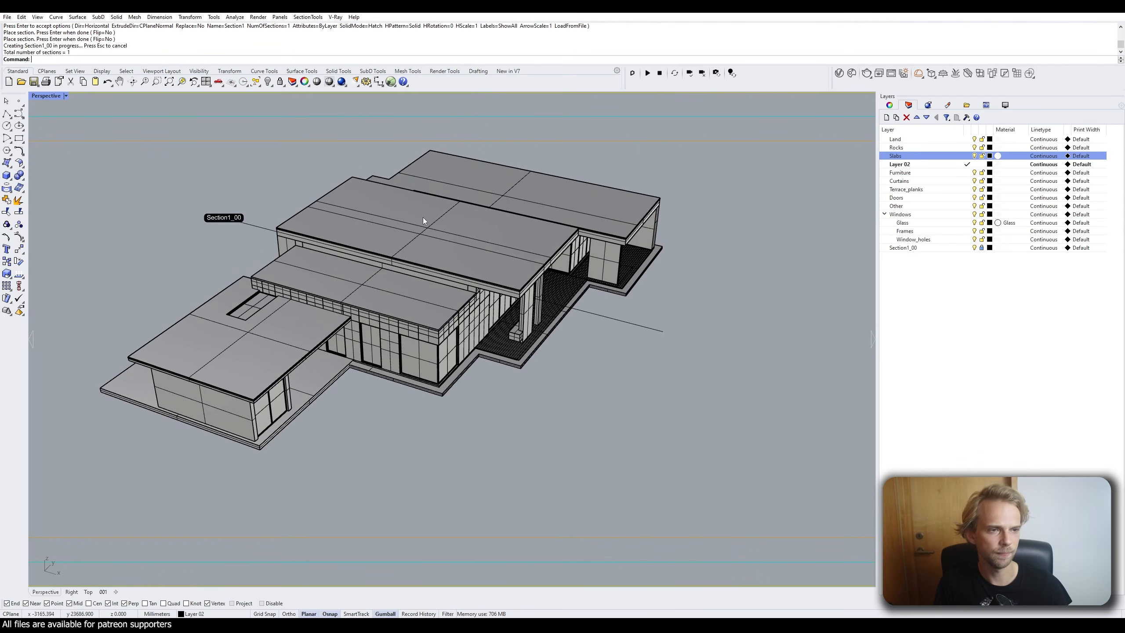
Hide all model objects so only the Section1_00 section drawing remains.
{"action": "key", "text": "ctrl+a"}
{"action": "type", "text": "Hide"}
{"action": "key", "text": "Return"}
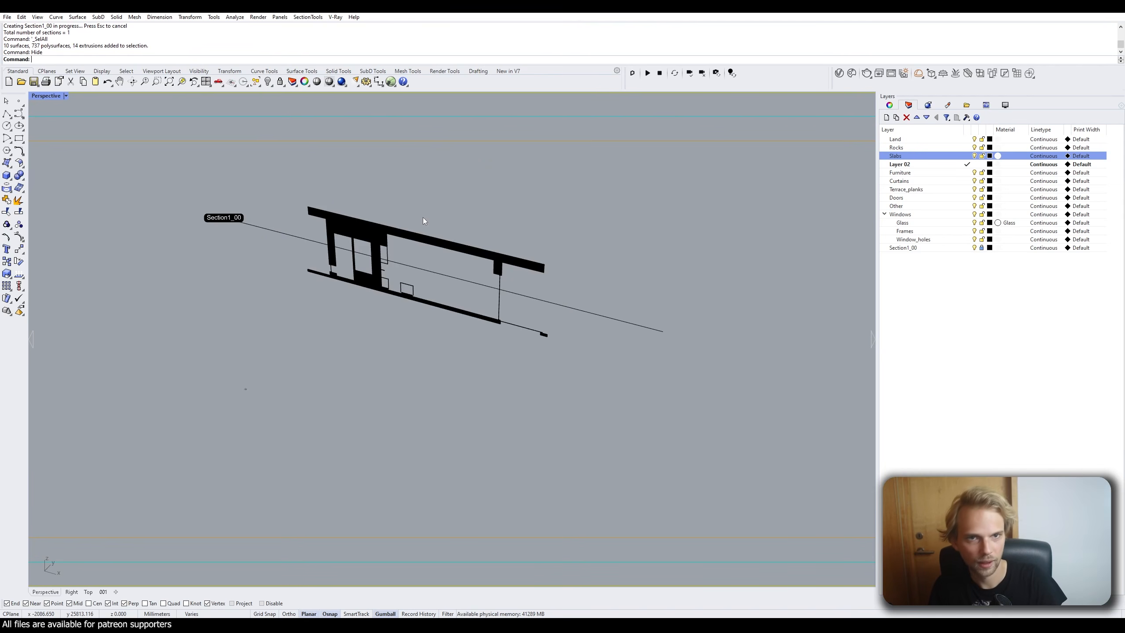
Inspect the black section drawing from a front-facing angle, then unhide all 761 hidden objects.
{"action": "right_click_drag", "start_coordinate": [320, 262], "coordinate": [357, 250]}
{"action": "scroll", "coordinate": [357, 250], "scroll_direction": "up", "scroll_amount": 2}
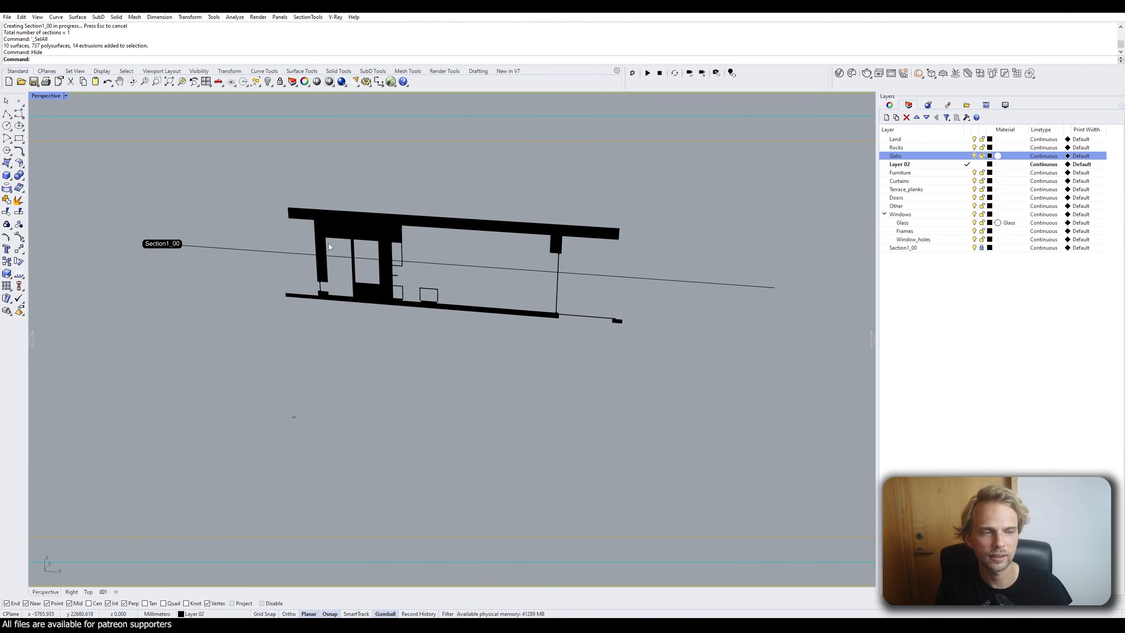
{"action": "scroll", "coordinate": [334, 251], "scroll_direction": "up", "scroll_amount": 3}
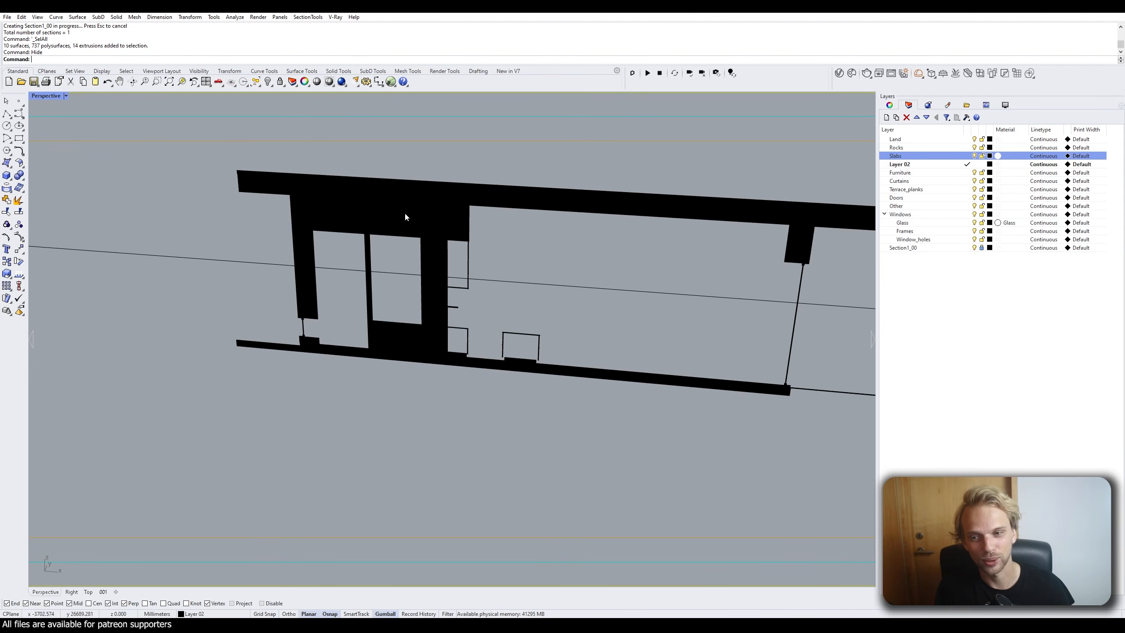
{"action": "scroll", "coordinate": [496, 254], "scroll_direction": "down", "scroll_amount": 7}
{"action": "scroll", "coordinate": [545, 260], "scroll_direction": "up", "scroll_amount": 7}
{"action": "right_click_drag", "start_coordinate": [566, 257], "coordinate": [505, 304], "text": "shift"}
{"action": "scroll", "coordinate": [442, 337], "scroll_direction": "up", "scroll_amount": 15}
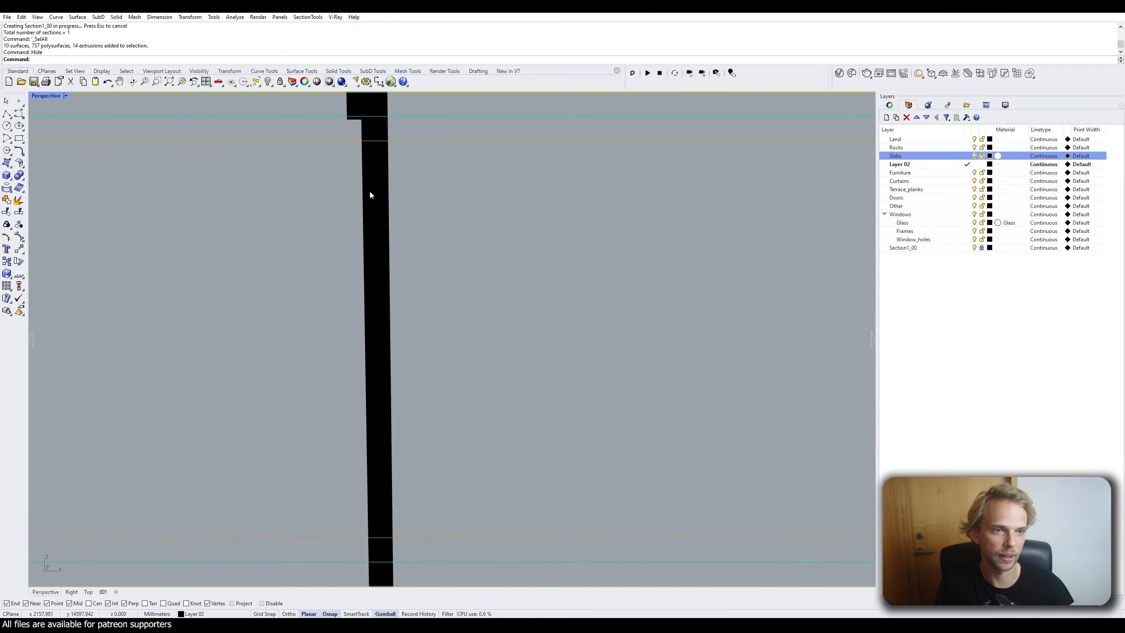
{"action": "scroll", "coordinate": [319, 323], "scroll_direction": "down", "scroll_amount": 5}
{"action": "scroll", "coordinate": [243, 268], "scroll_direction": "up", "scroll_amount": 4}
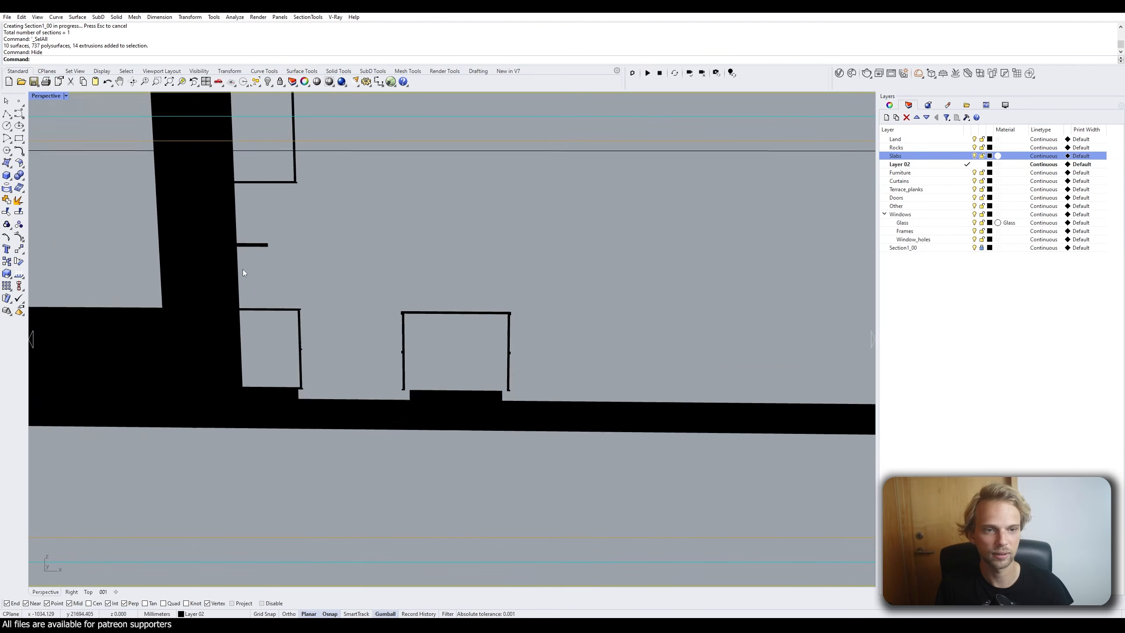
{"action": "scroll", "coordinate": [350, 268], "scroll_direction": "down", "scroll_amount": 8}
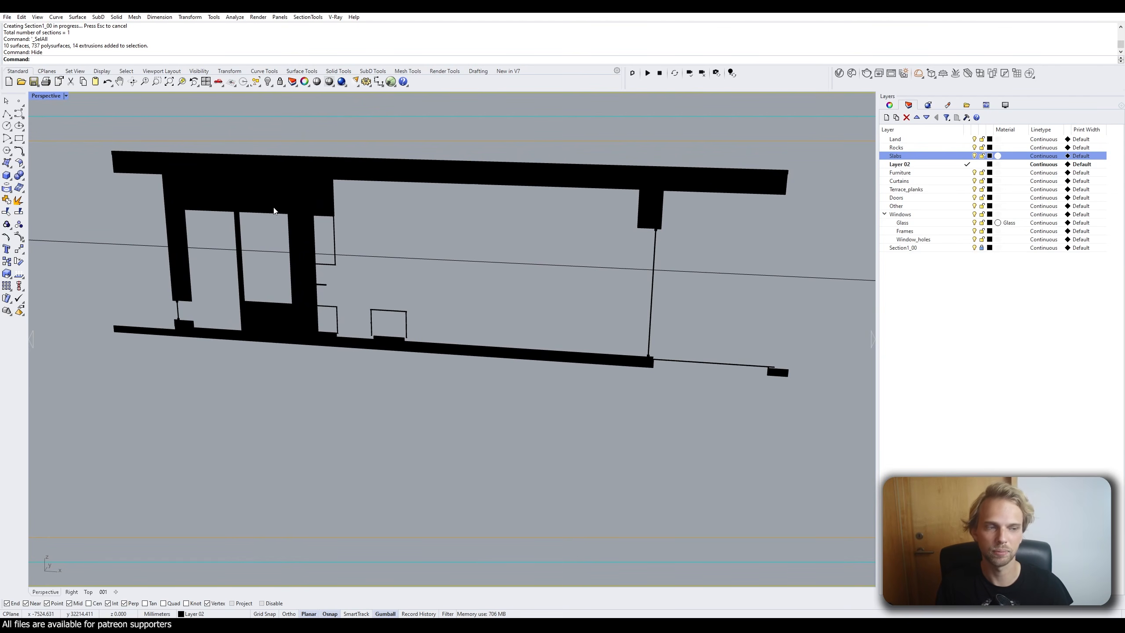
{"action": "mouse_move", "coordinate": [274, 209]}
{"action": "right_mouse_down"}
{"action": "mouse_move", "coordinate": [309, 205]}
{"action": "mouse_move", "coordinate": [301, 256]}
{"action": "right_mouse_up"}
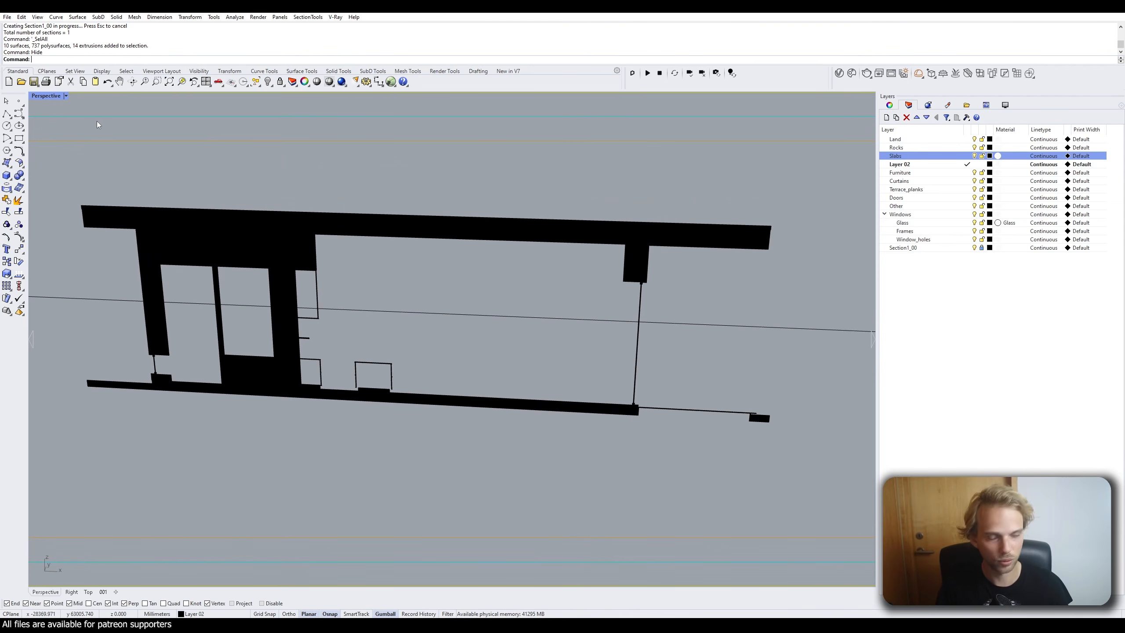
{"action": "type", "text": "how"}
{"action": "key", "text": "Return"}
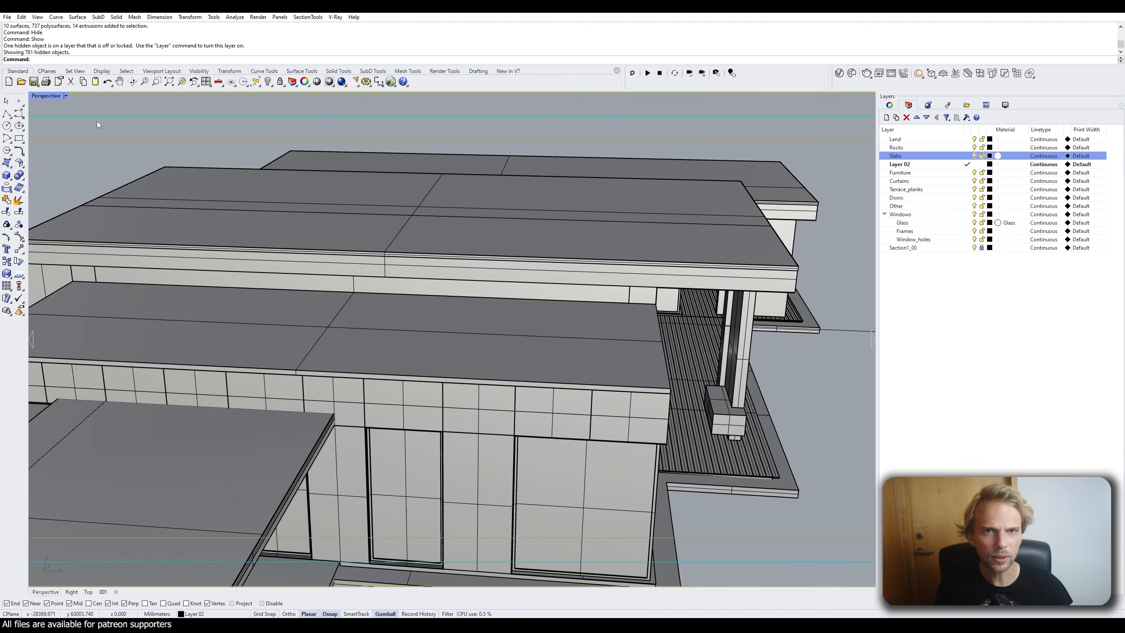
Save D5_example.3dm, reframe the house in Perspective, and open the SectionTools menu.
{"action": "key", "text": "ctrl+s"}
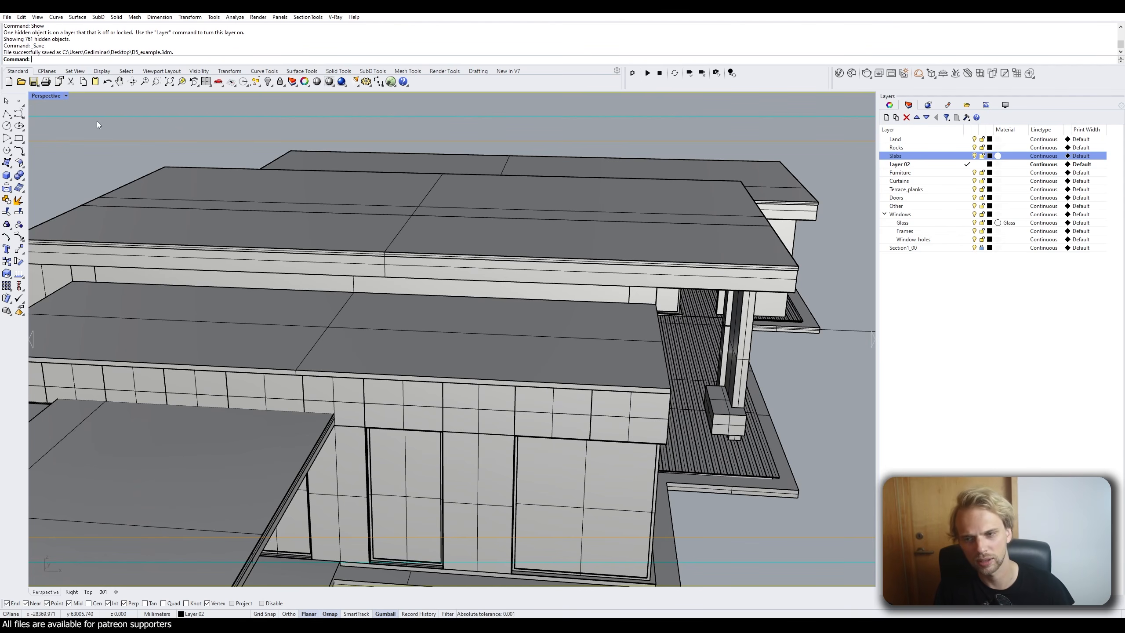
{"action": "scroll", "coordinate": [126, 175], "scroll_direction": "down", "scroll_amount": 5}
{"action": "right_click_drag", "start_coordinate": [306, 196], "coordinate": [438, 278], "text": "shift"}
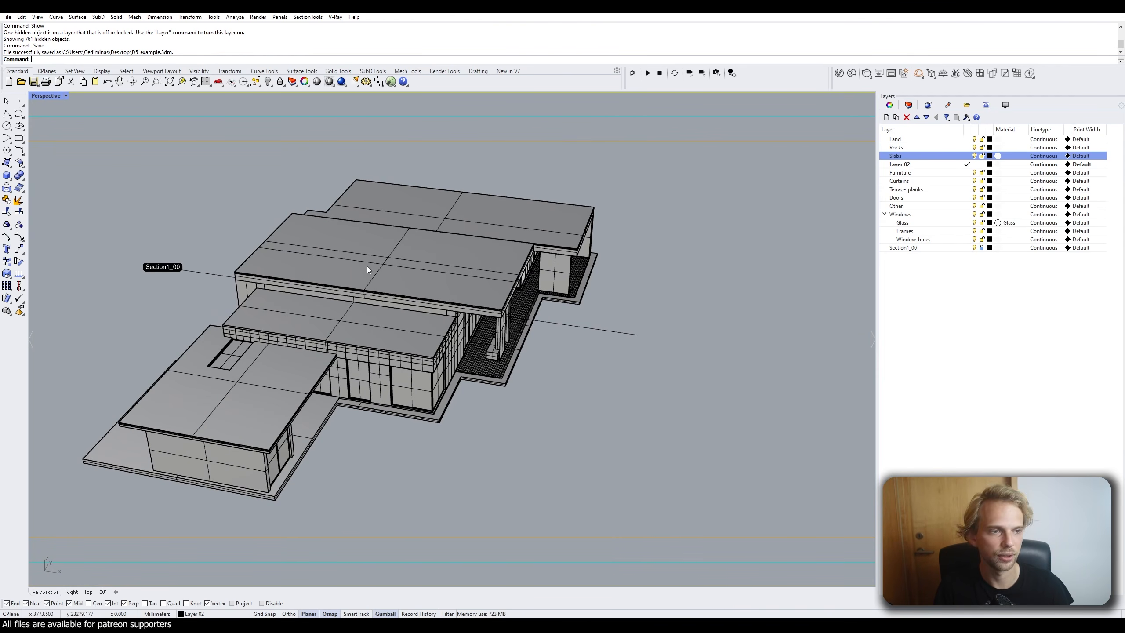
{"action": "right_click_drag", "start_coordinate": [654, 262], "coordinate": [629, 223], "text": "shift"}
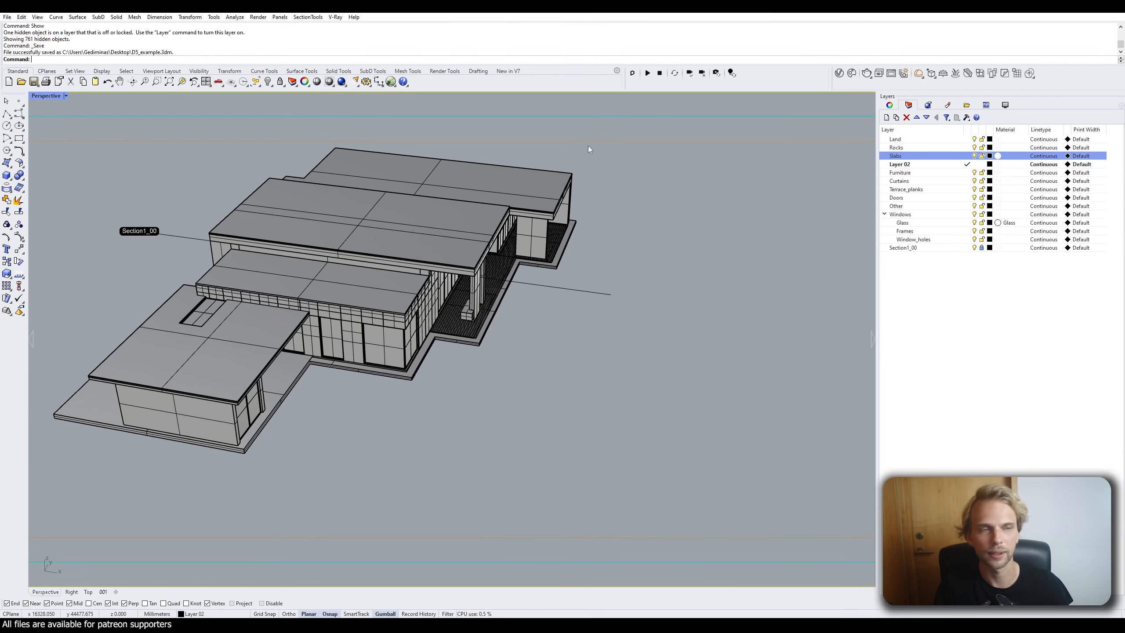
{"action": "scroll", "coordinate": [623, 316], "scroll_direction": "down", "scroll_amount": 3}
{"action": "right_click_drag", "start_coordinate": [610, 322], "coordinate": [354, 304], "text": "shift"}
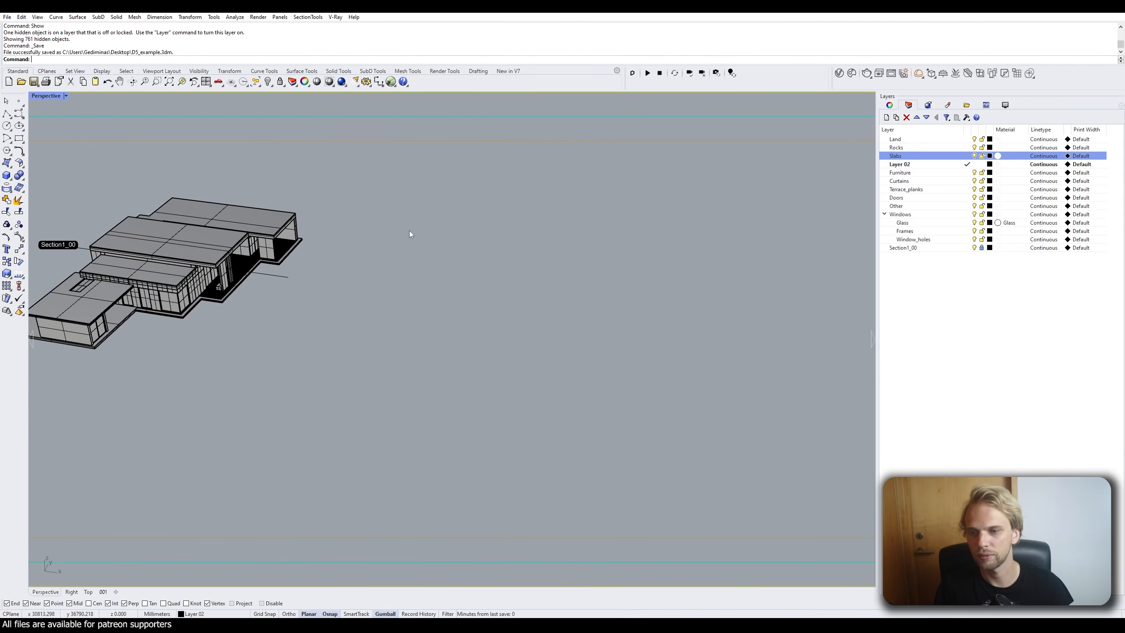
{"action": "right_click_drag", "start_coordinate": [409, 234], "coordinate": [490, 243], "text": "shift"}
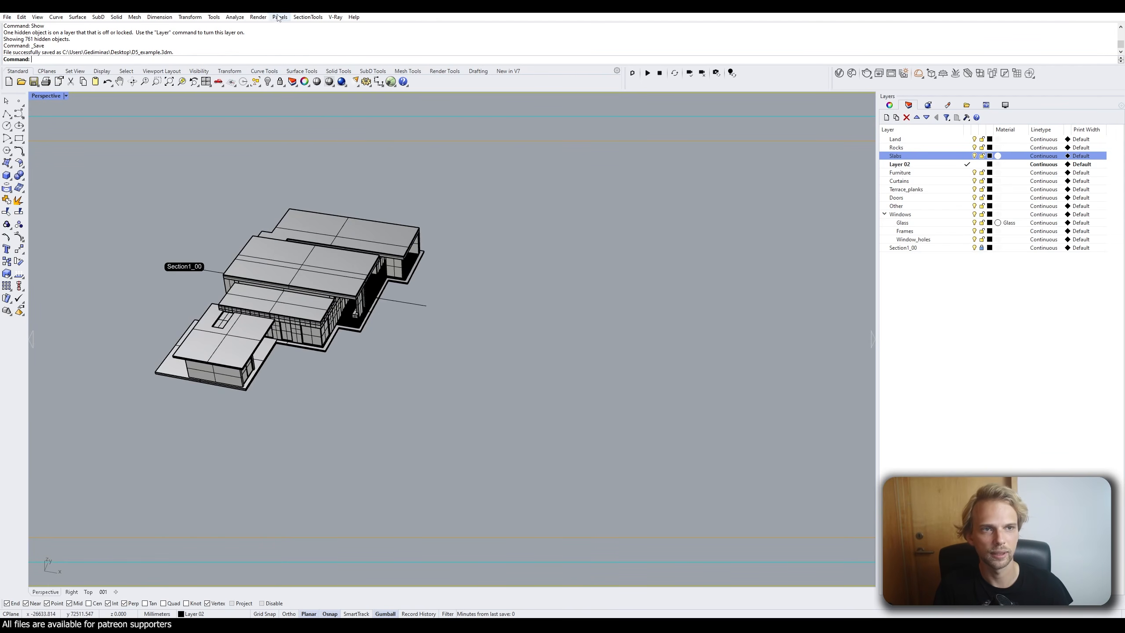
{"action": "left_click", "coordinate": [305, 17]}
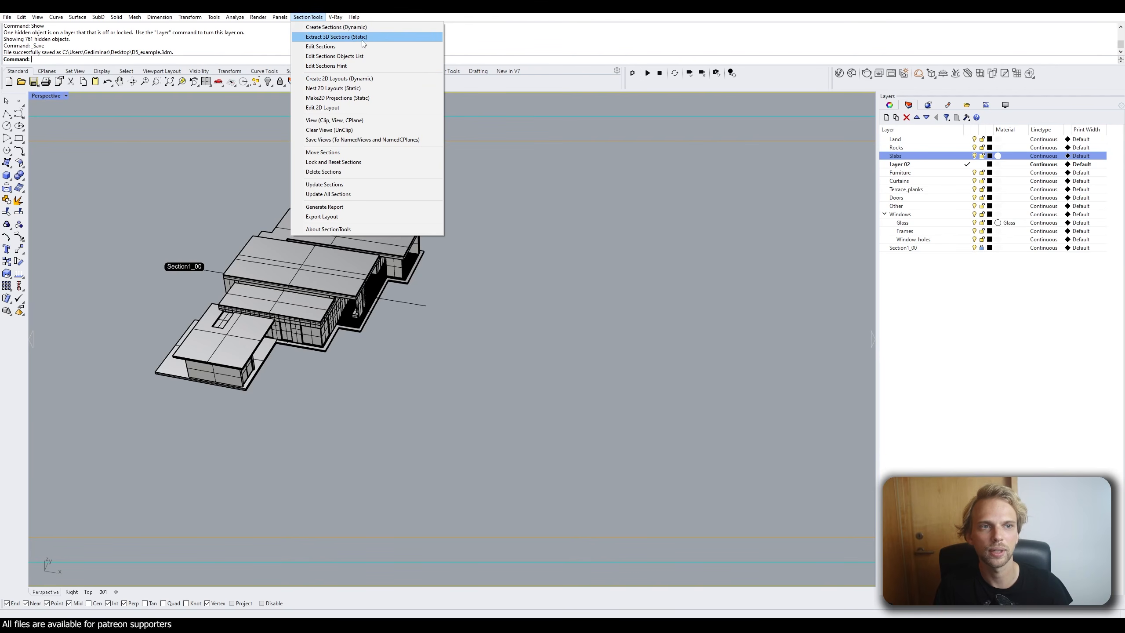
Start SectionTools > Create Sections (Dynamic) and maximize the Top view.
{"action": "left_click", "coordinate": [355, 80]}
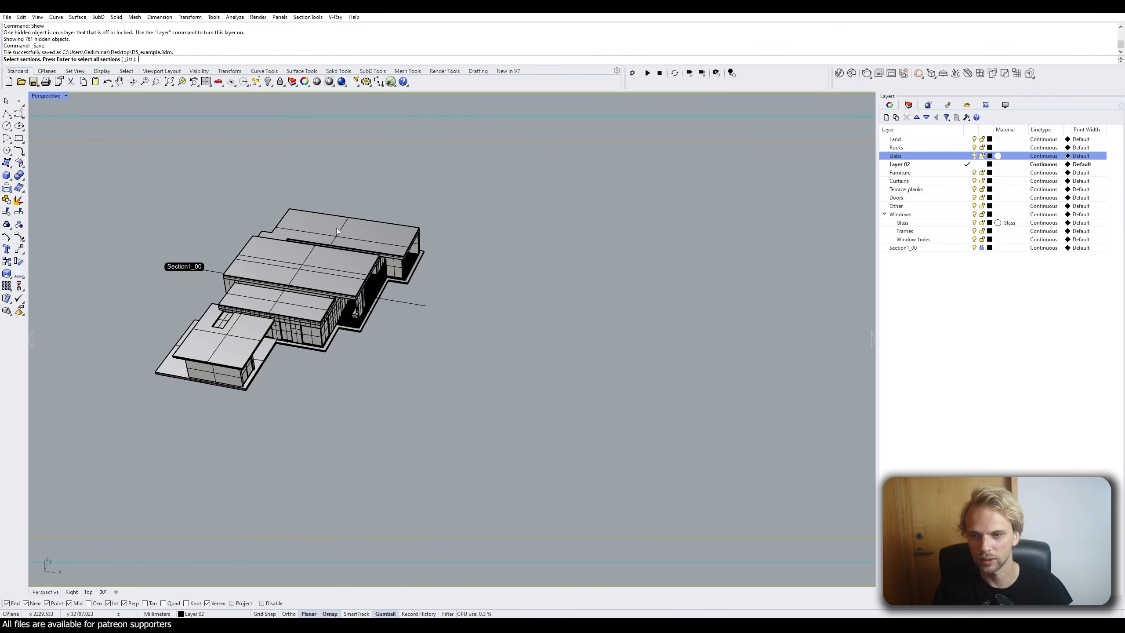
{"action": "key", "text": "Escape"}
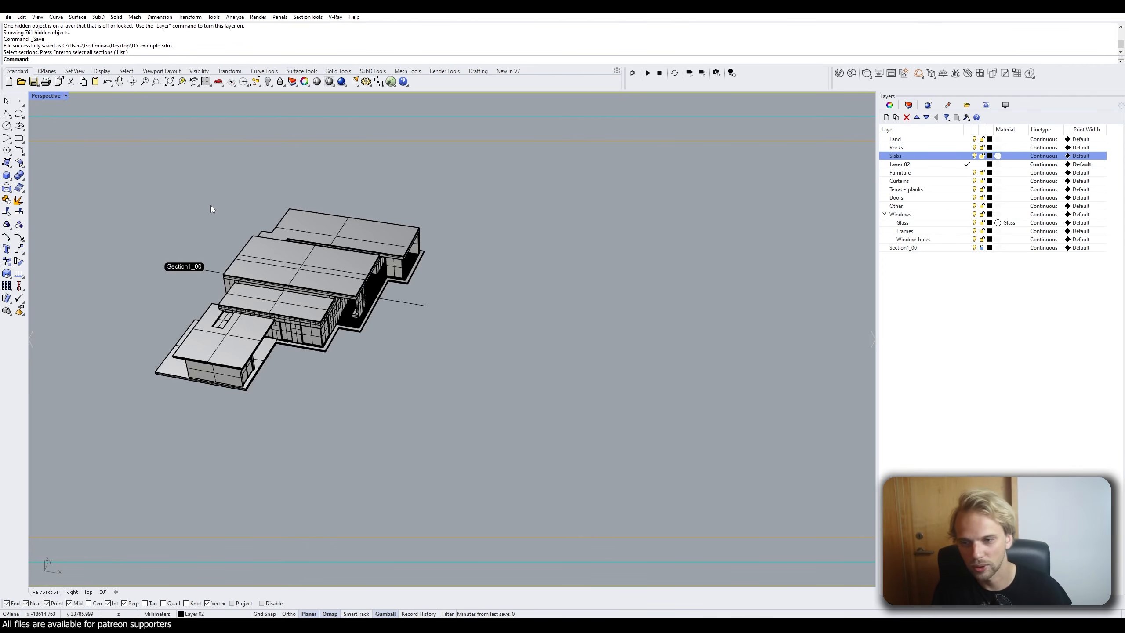
{"action": "left_click", "coordinate": [308, 16]}
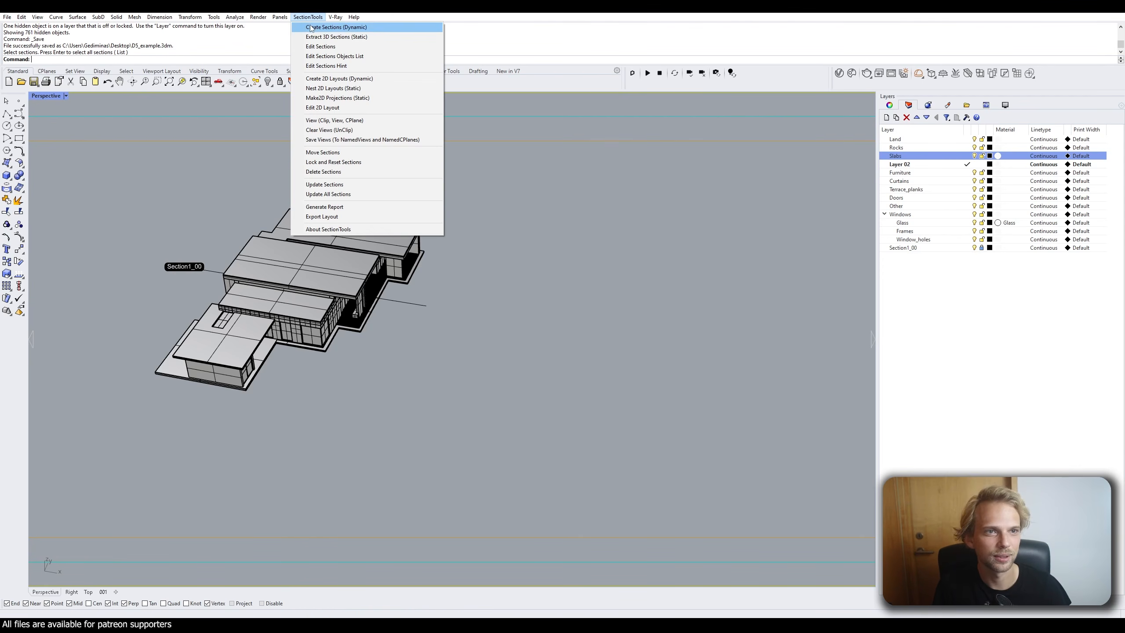
{"action": "left_click", "coordinate": [321, 29]}
{"action": "double_click", "coordinate": [47, 95]}
{"action": "double_click", "coordinate": [38, 97]}
{"action": "scroll", "coordinate": [161, 146], "scroll_direction": "down", "scroll_amount": 3}
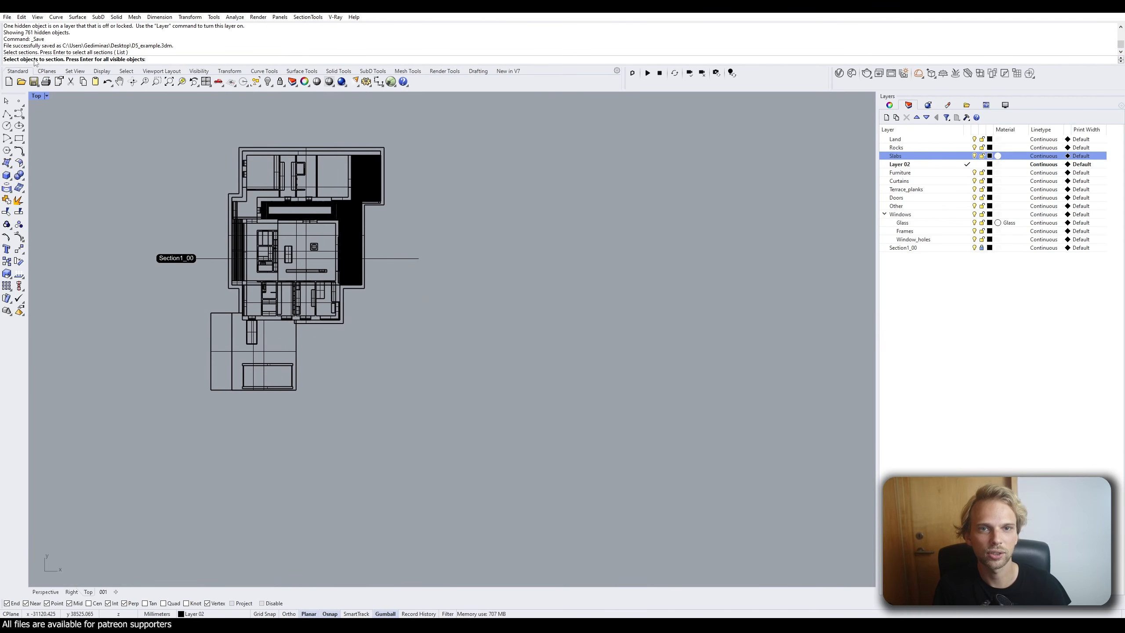
Section all visible objects with the direction set to Vertical.
{"action": "key", "text": "Return"}
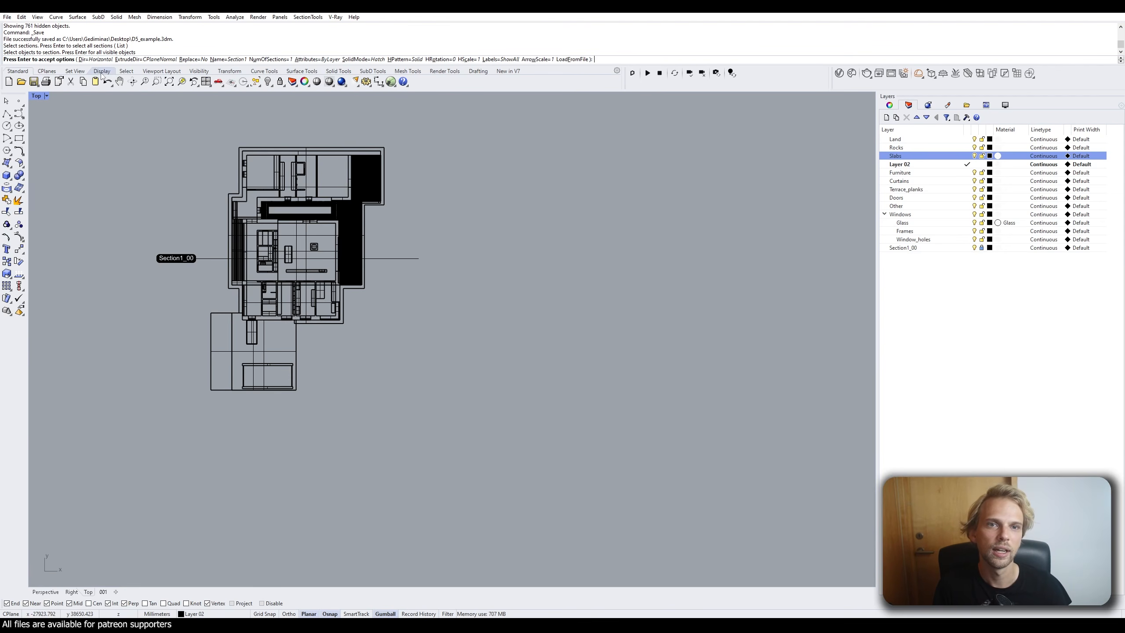
{"action": "left_click", "coordinate": [98, 59]}
{"action": "left_click", "coordinate": [84, 60]}
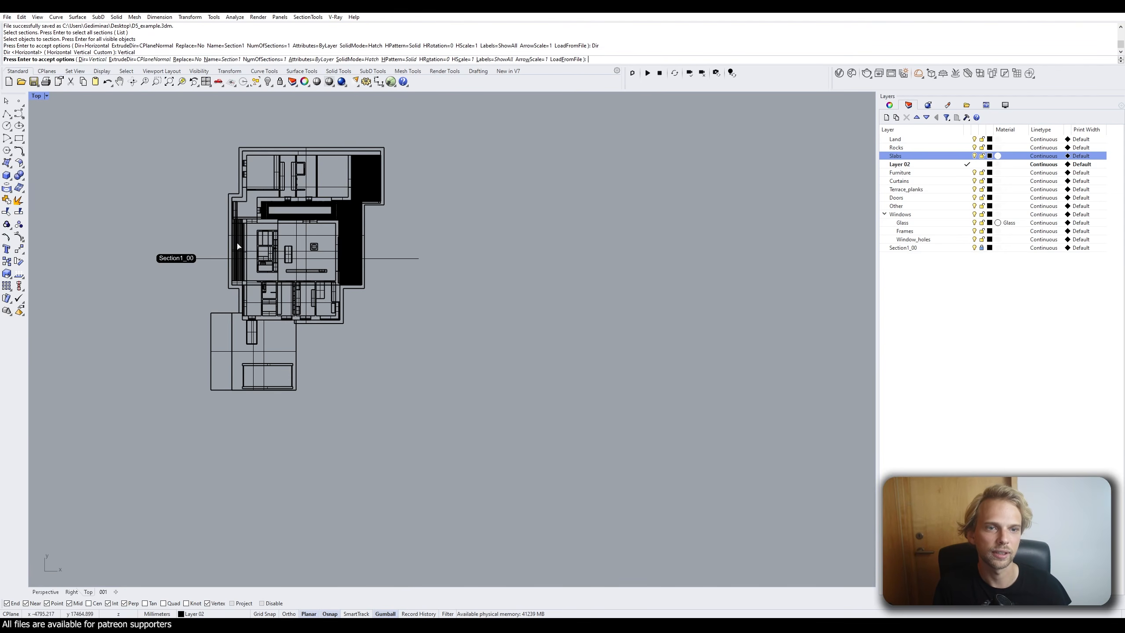
{"action": "key", "text": "Return"}
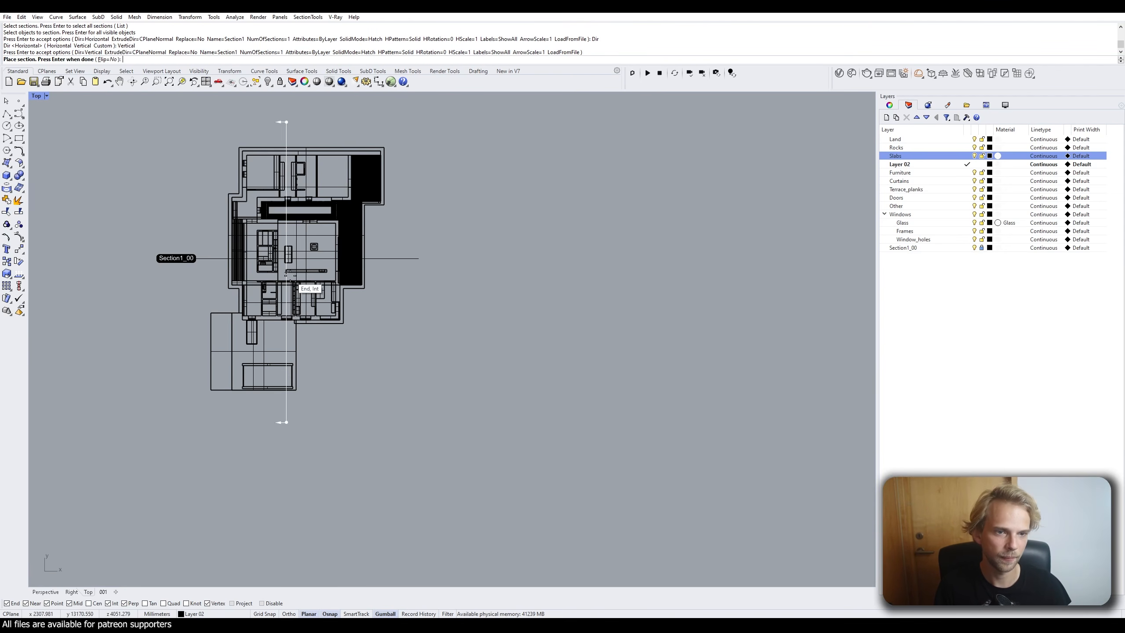
Place the vertical cut line through the middle of the house plan, creating Section1_01.
{"action": "scroll", "coordinate": [282, 260], "scroll_direction": "up", "scroll_amount": 3}
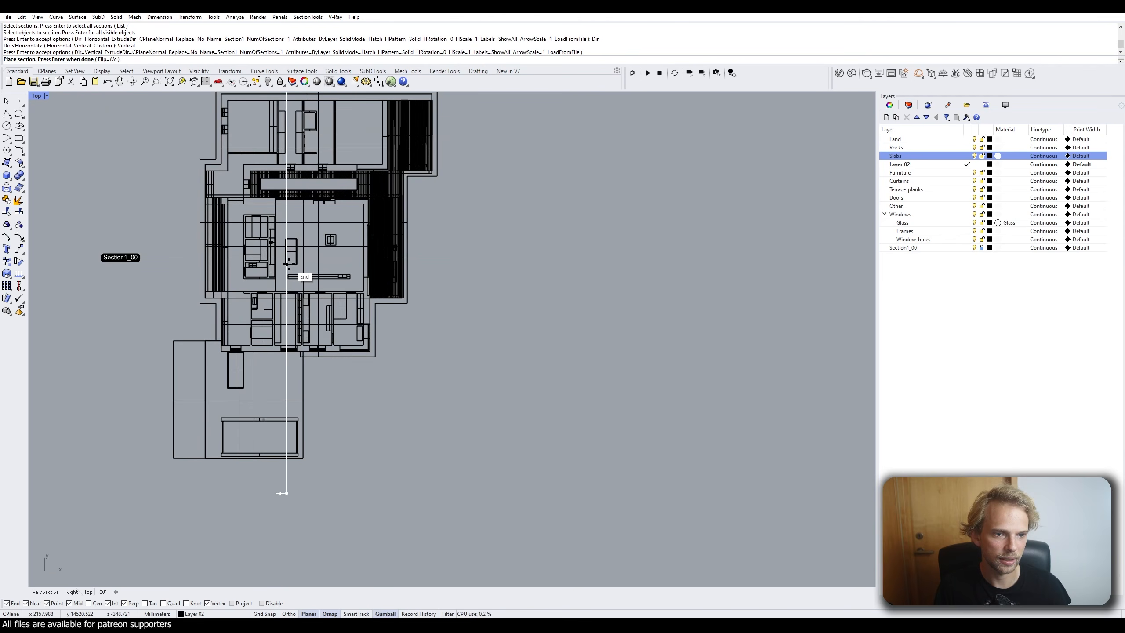
{"action": "right_click_drag", "start_coordinate": [315, 242], "coordinate": [293, 275]}
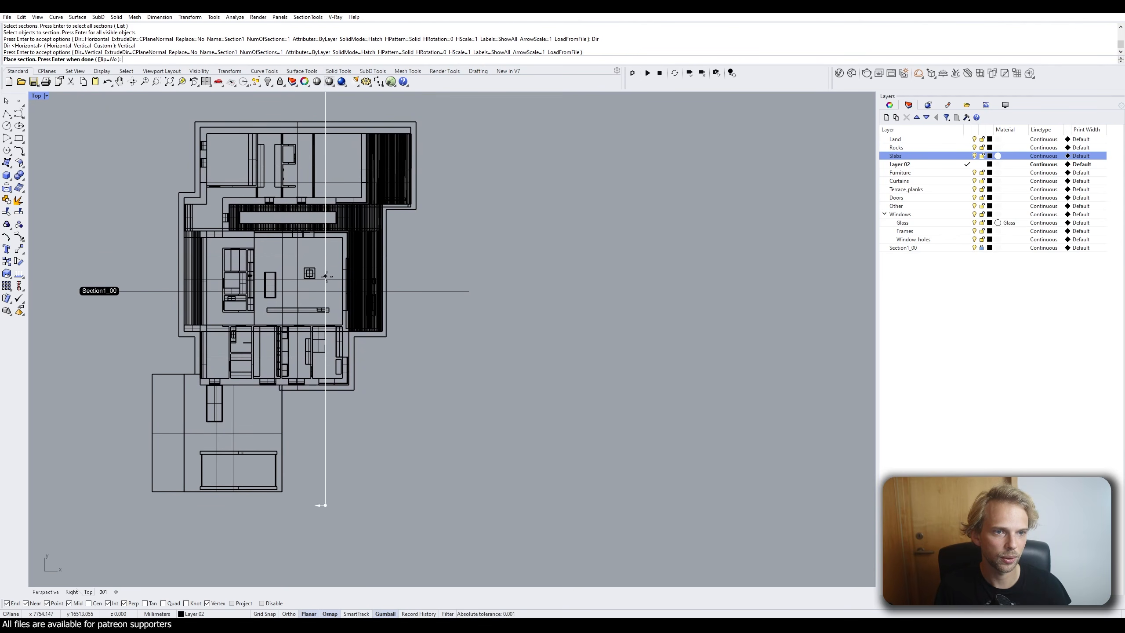
{"action": "scroll", "coordinate": [333, 273], "scroll_direction": "up", "scroll_amount": 1}
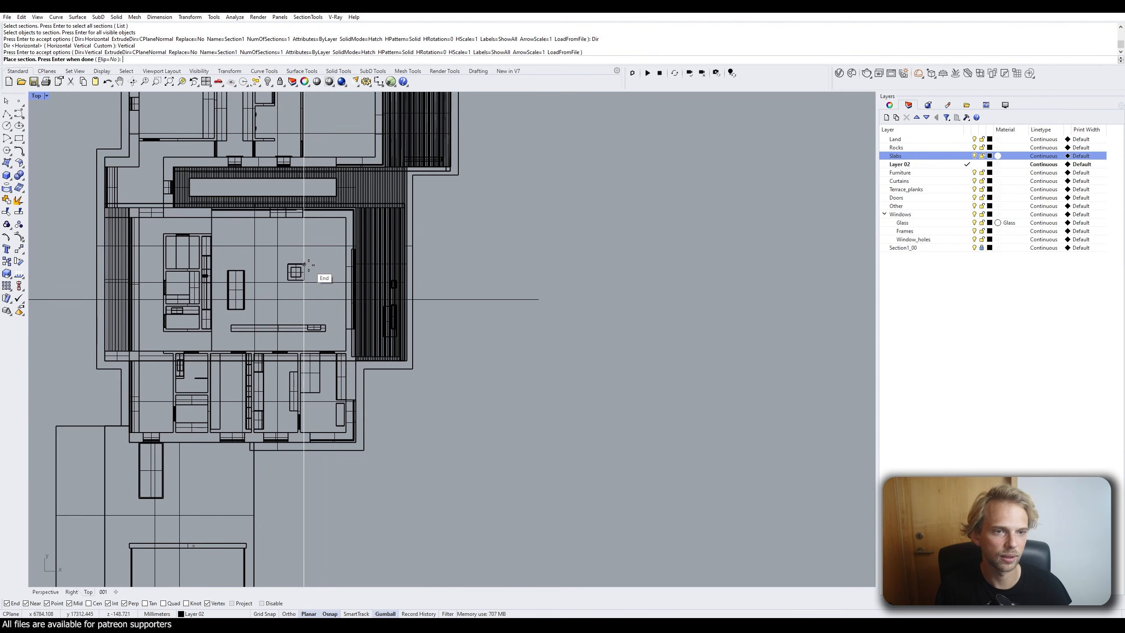
{"action": "right_click_drag", "start_coordinate": [297, 252], "coordinate": [329, 318]}
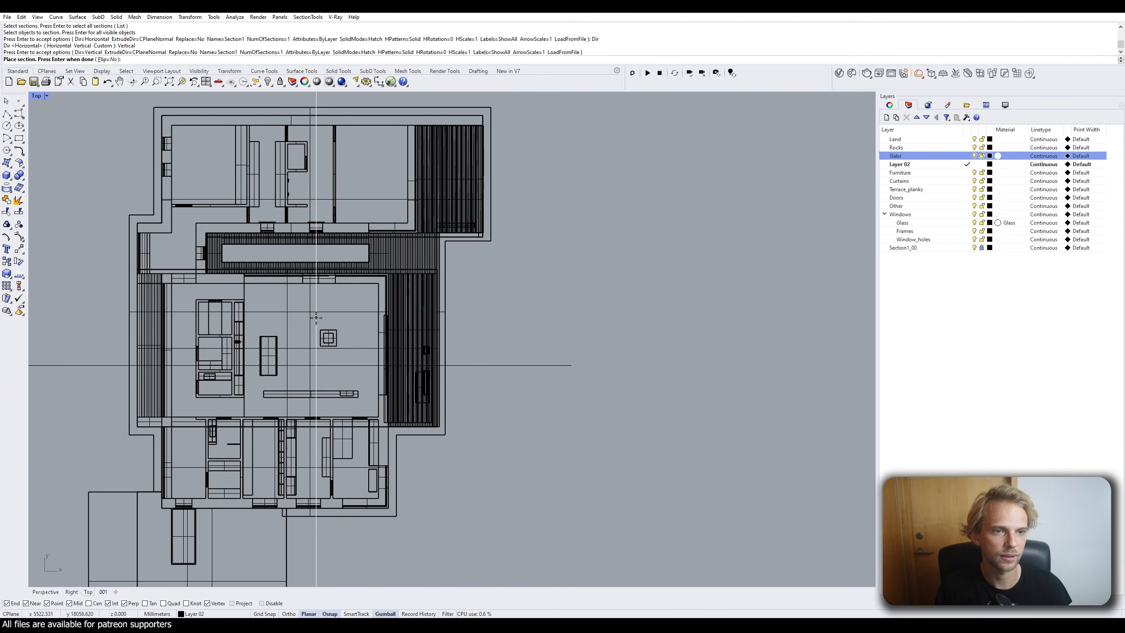
{"action": "left_click", "coordinate": [316, 317]}
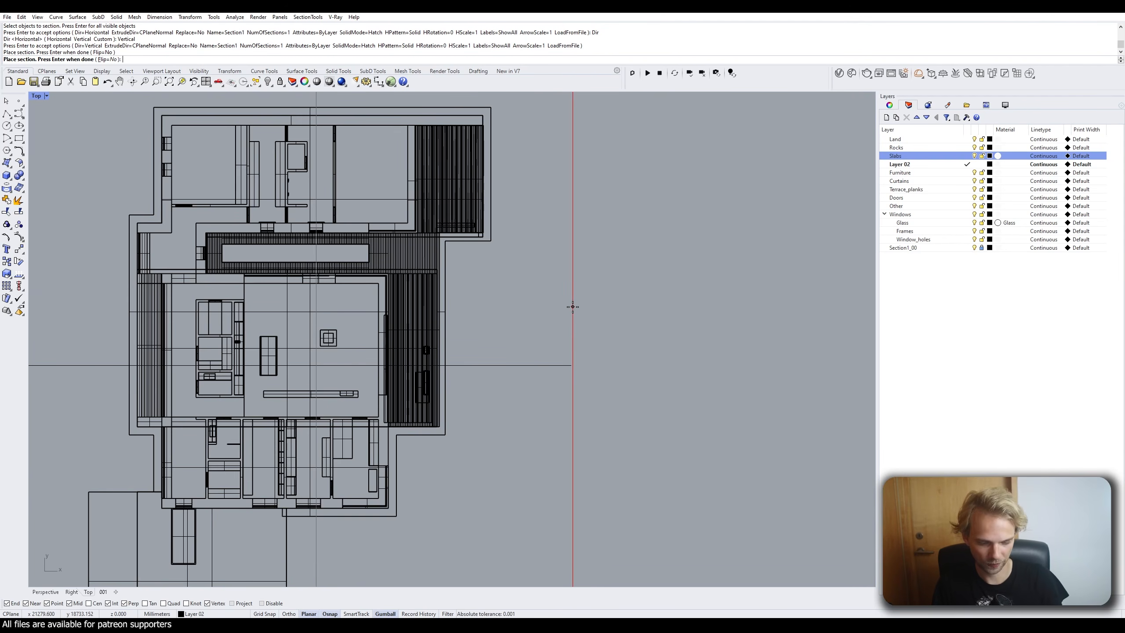
{"action": "key", "text": "Return"}
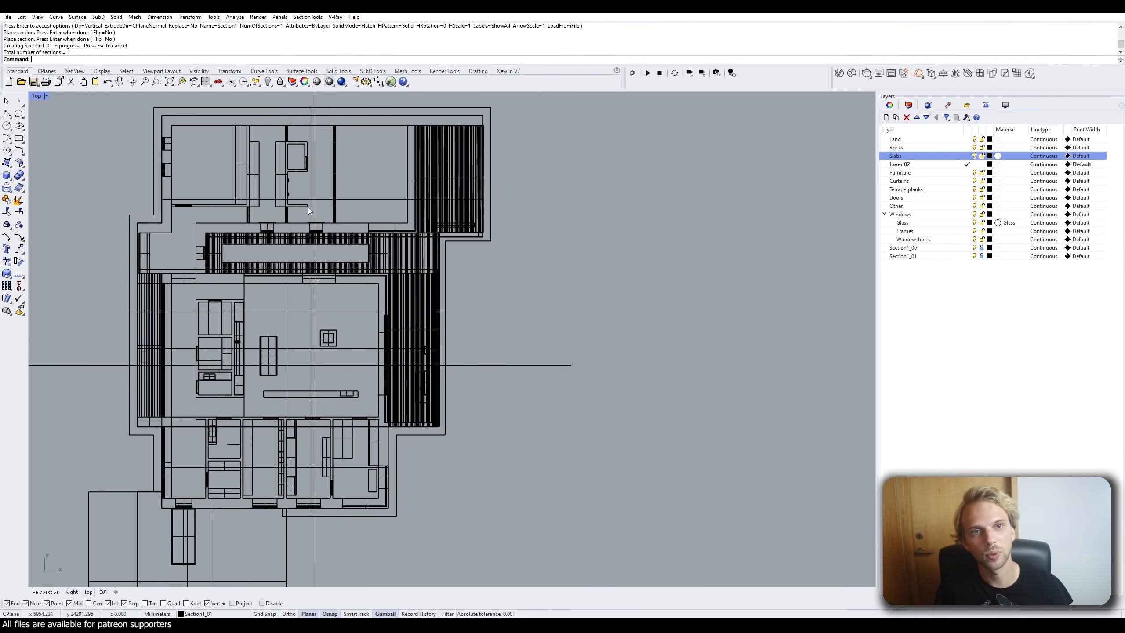
Maximize Perspective, orbit to view both crossing sections, and open the SectionTools menu.
{"action": "double_click", "coordinate": [36, 96]}
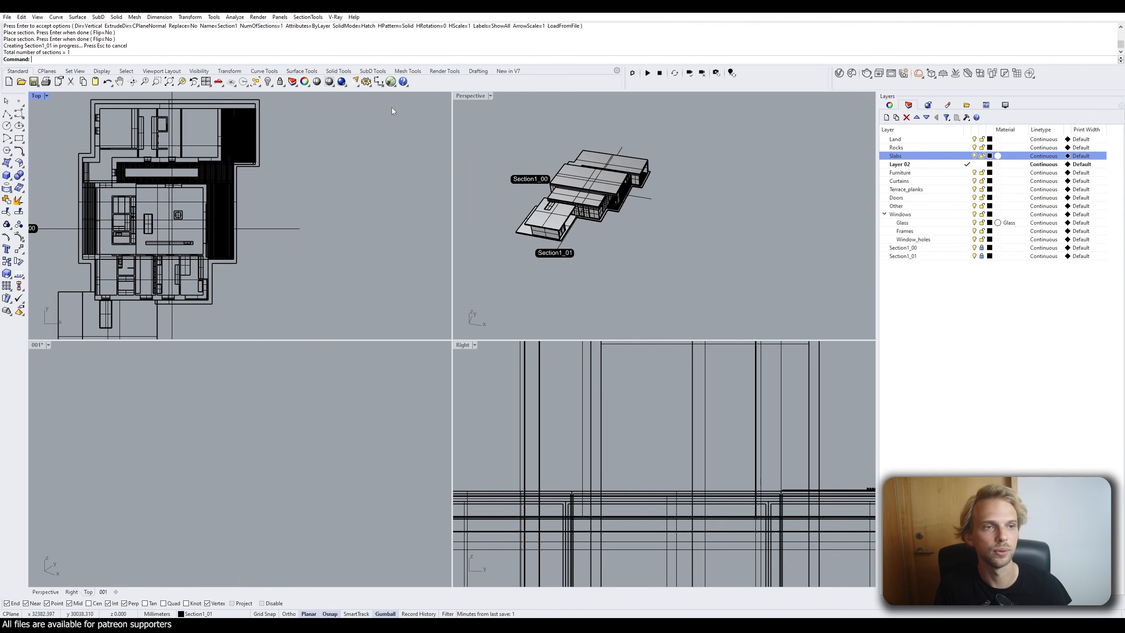
{"action": "double_click", "coordinate": [465, 97]}
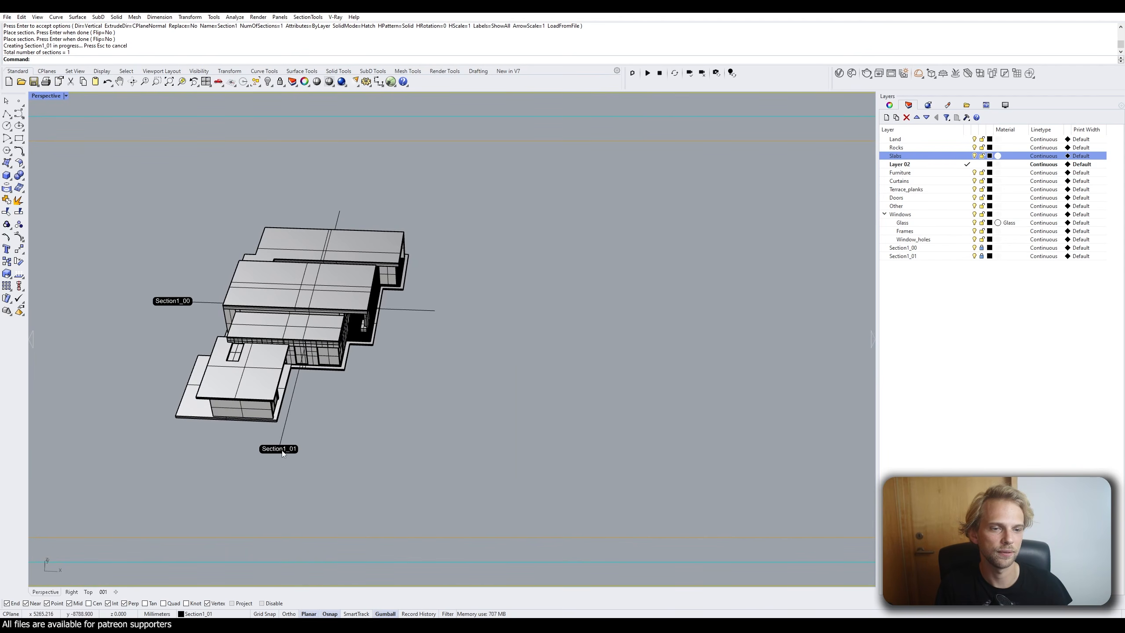
{"action": "right_click_drag", "start_coordinate": [251, 382], "coordinate": [269, 301], "text": "shift"}
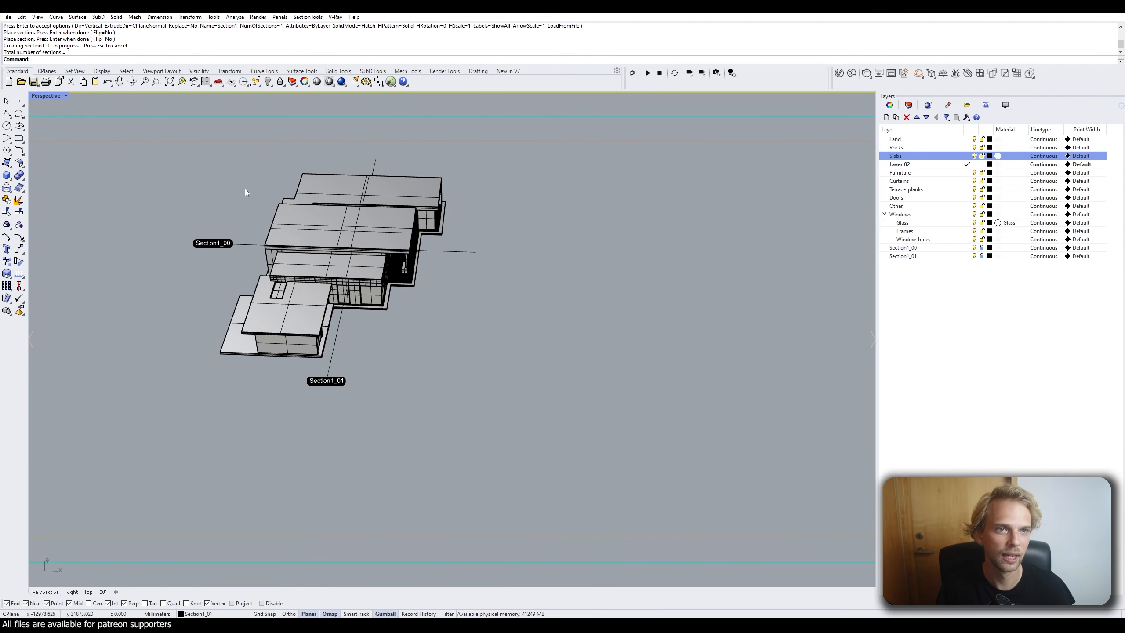
{"action": "left_click", "coordinate": [305, 18]}
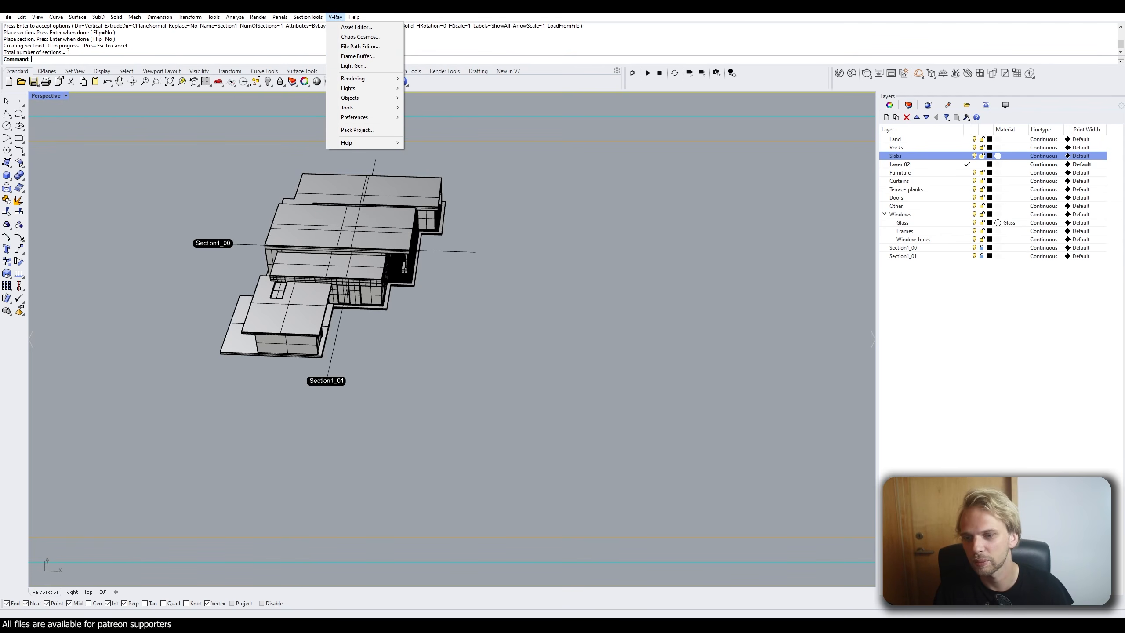
{"action": "left_click", "coordinate": [335, 16]}
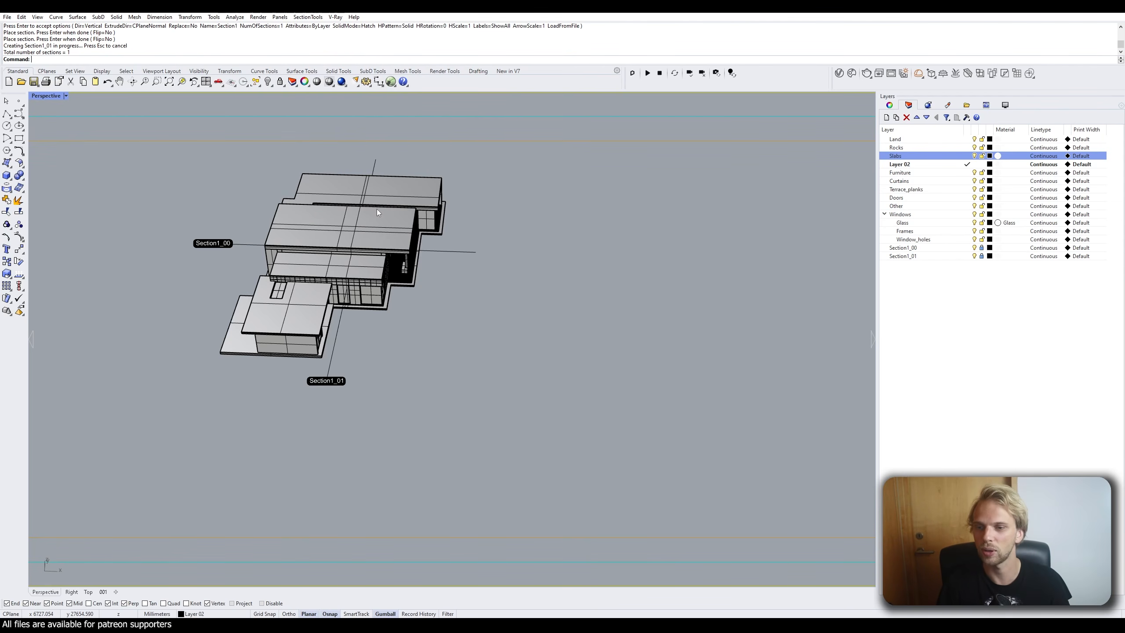
{"action": "right_click_drag", "start_coordinate": [376, 209], "coordinate": [356, 298]}
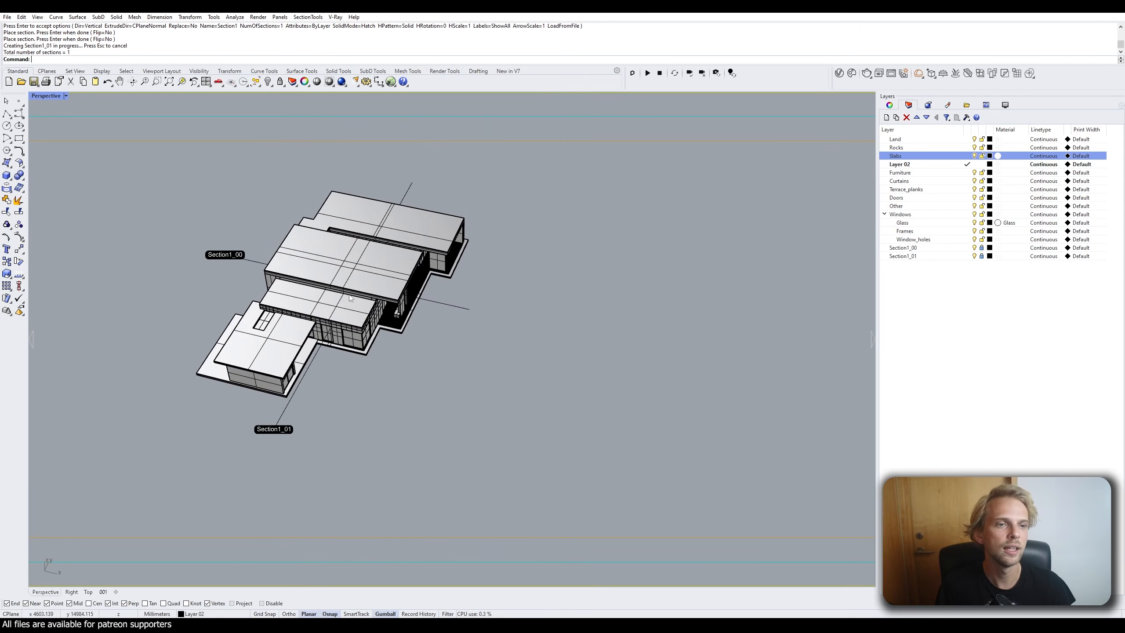
{"action": "right_click_drag", "start_coordinate": [477, 328], "coordinate": [465, 242]}
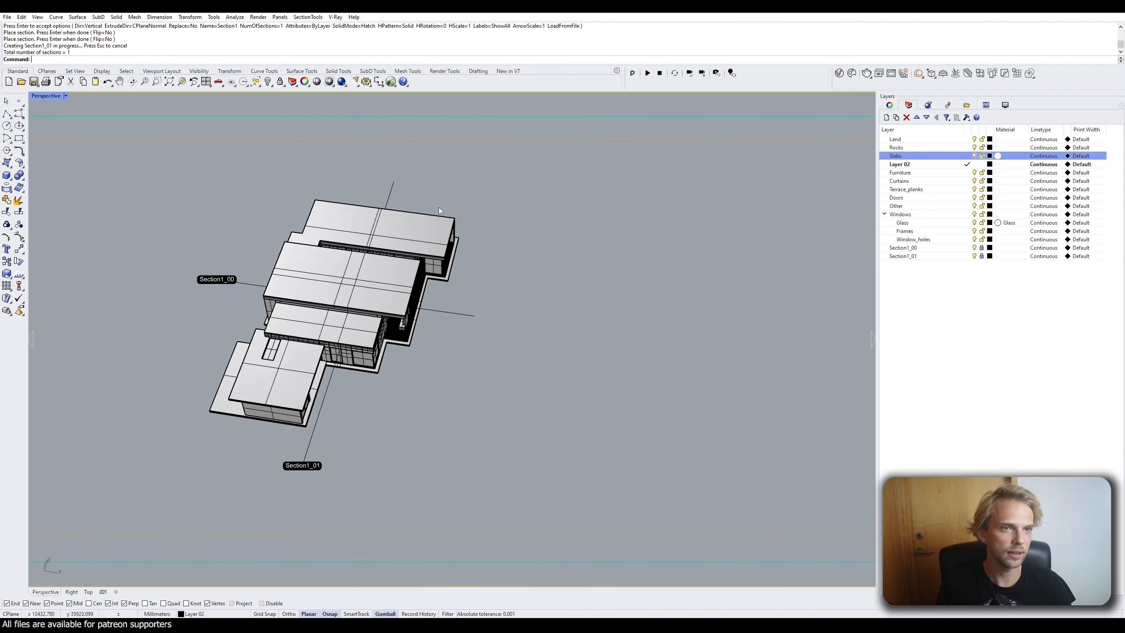
{"action": "left_click", "coordinate": [307, 17]}
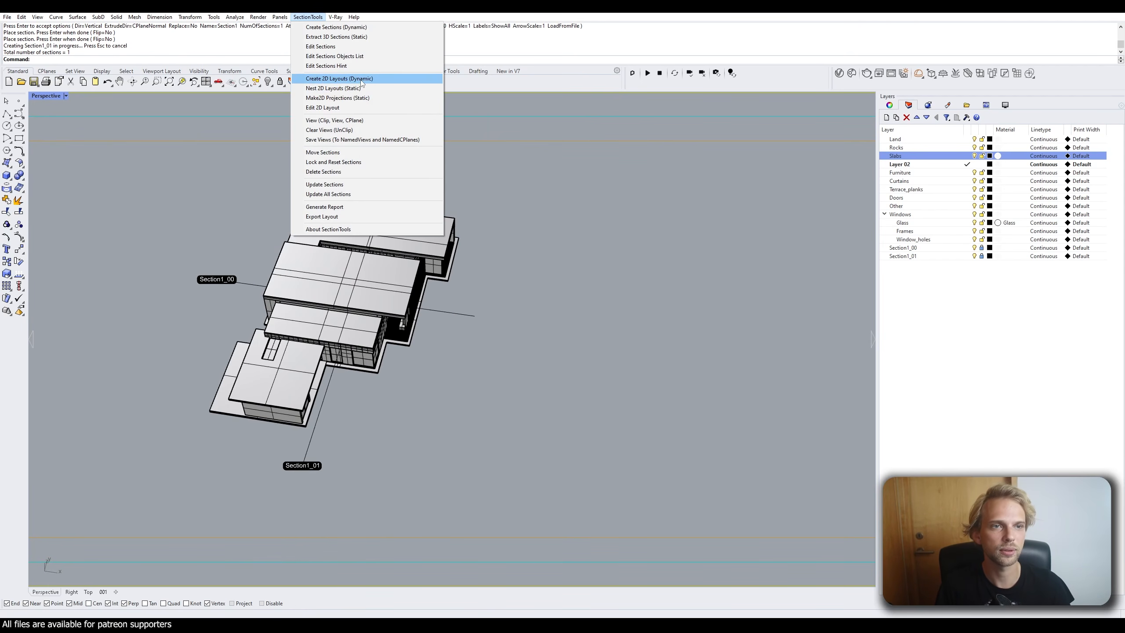
Create 2D layouts of Section1_00 and Section1_01, placed right of the house, one below the other.
{"action": "left_click", "coordinate": [339, 78]}
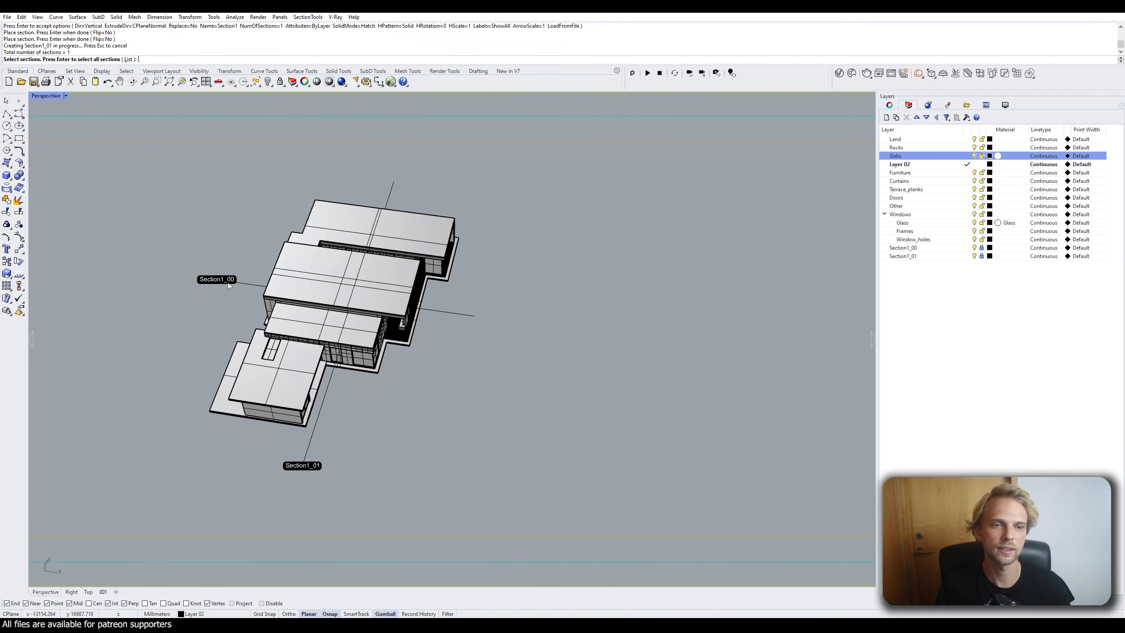
{"action": "left_click", "coordinate": [246, 283]}
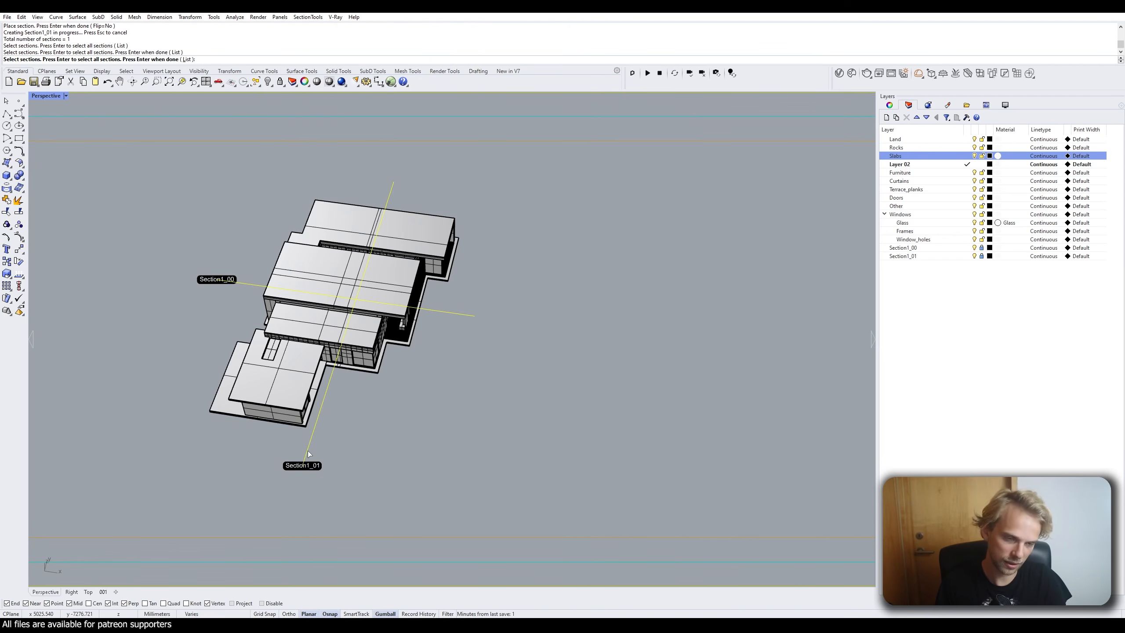
{"action": "key", "text": "Return"}
{"action": "right_click_drag", "start_coordinate": [632, 289], "coordinate": [558, 267]}
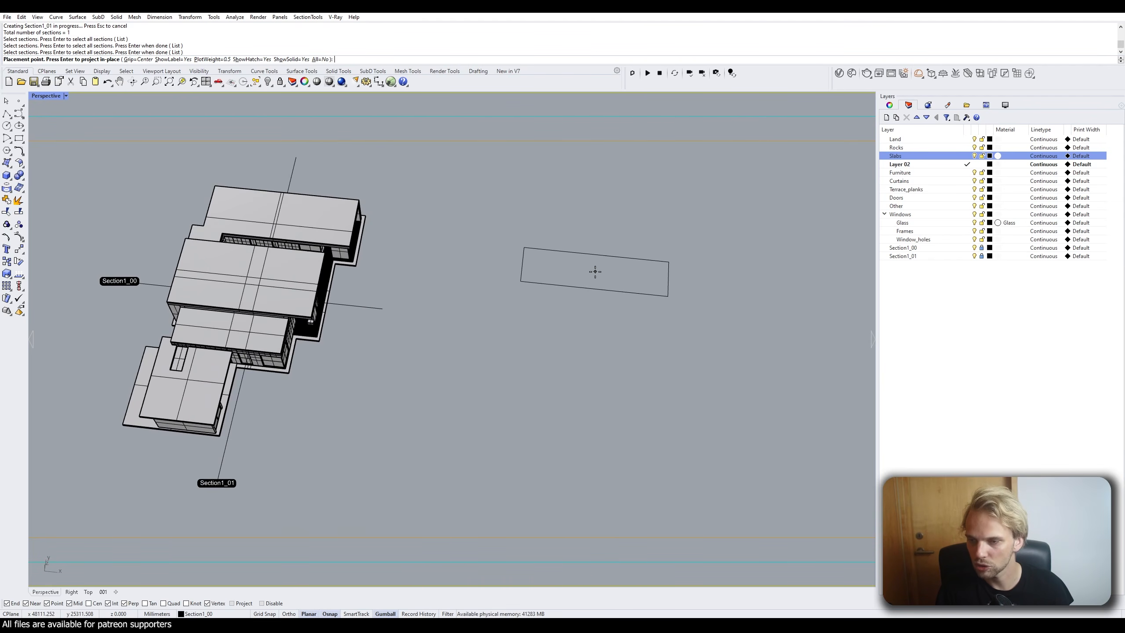
{"action": "left_click", "coordinate": [566, 265]}
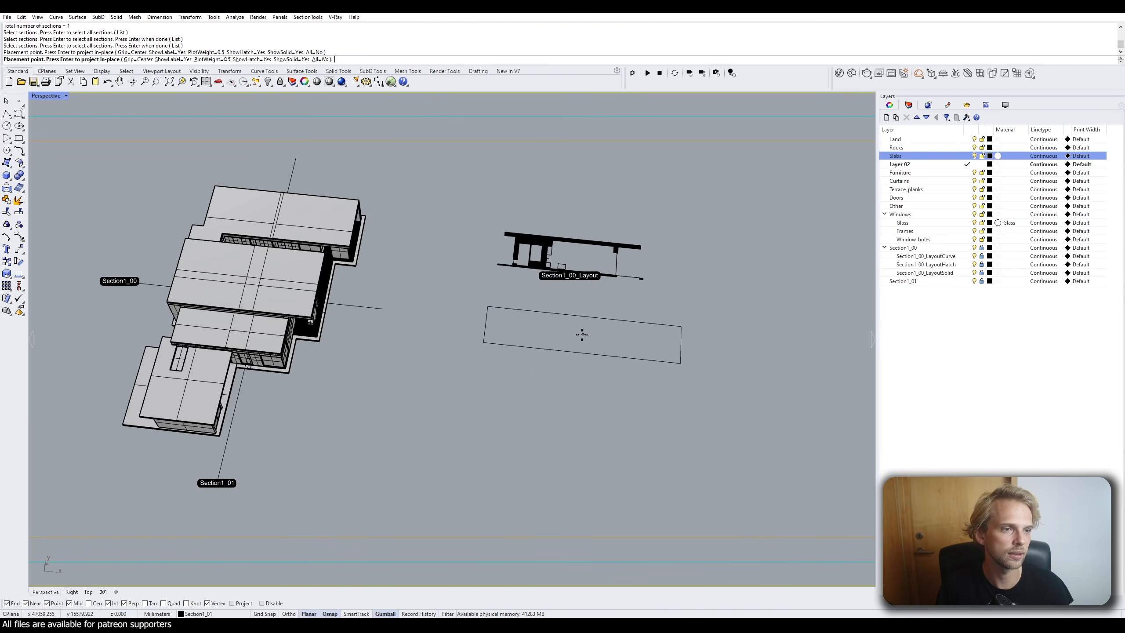
{"action": "left_click", "coordinate": [566, 348]}
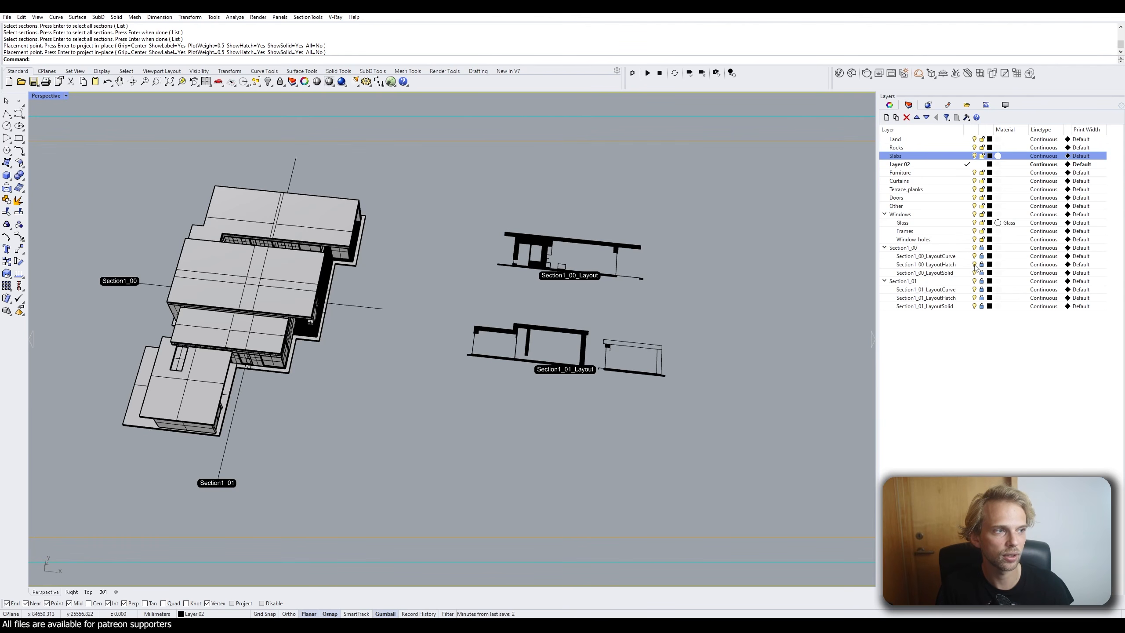
Toggle both layouts' LayoutHatch layers off and on to check the hatch fills.
{"action": "right_click_drag", "start_coordinate": [812, 261], "coordinate": [811, 276]}
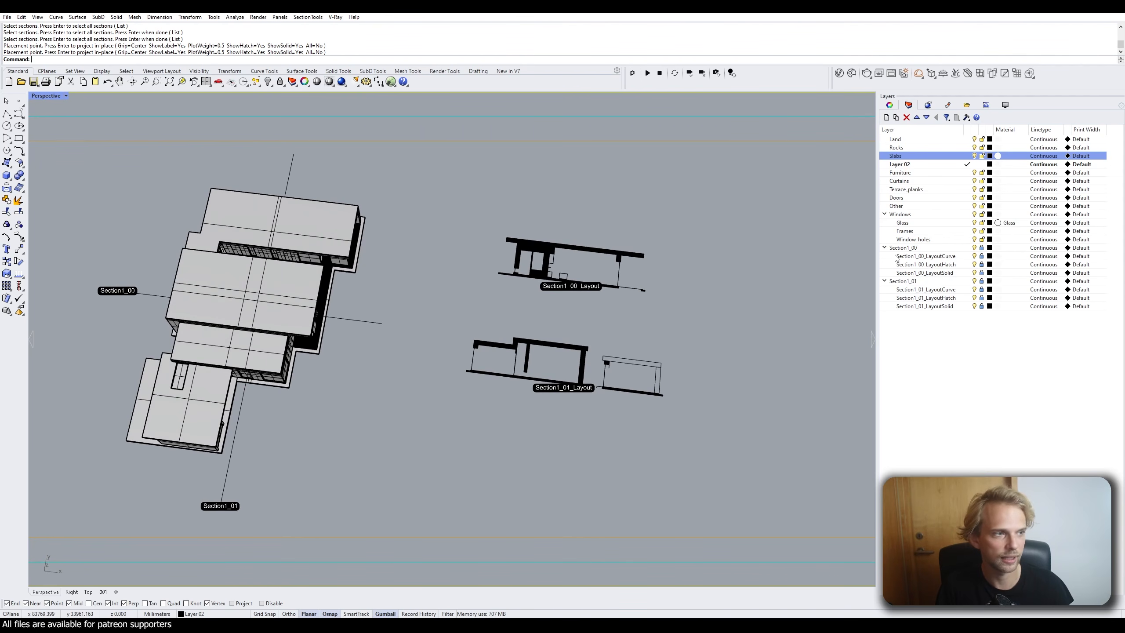
{"action": "left_click", "coordinate": [974, 264]}
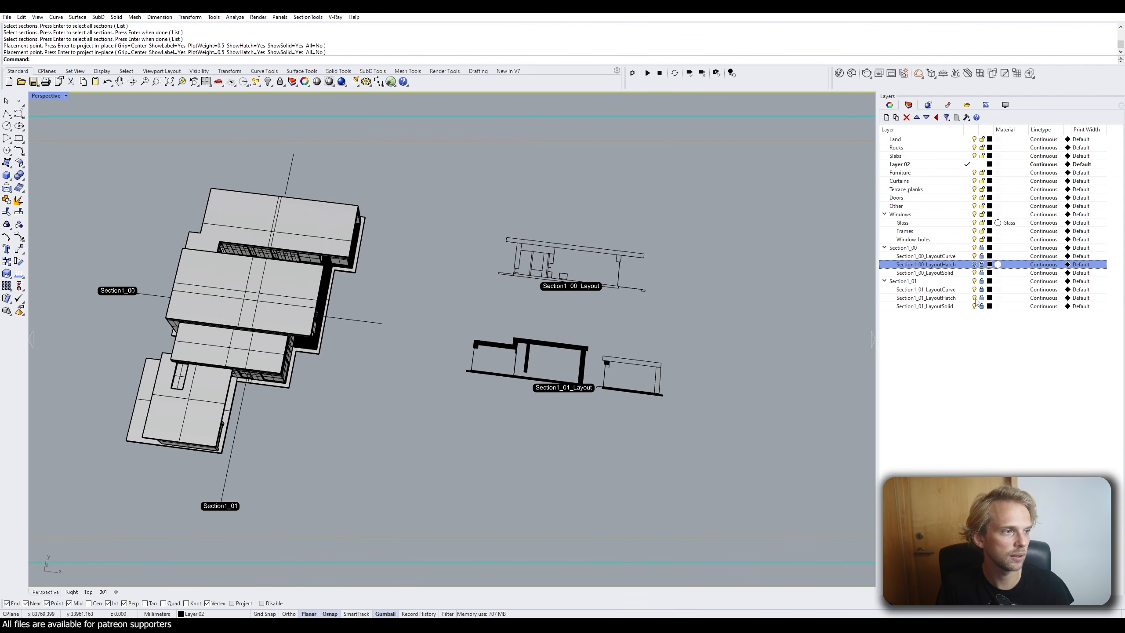
{"action": "left_click", "coordinate": [974, 297]}
{"action": "left_click", "coordinate": [974, 298]}
{"action": "left_click", "coordinate": [974, 265]}
{"action": "left_click", "coordinate": [974, 265]}
{"action": "left_click", "coordinate": [974, 265]}
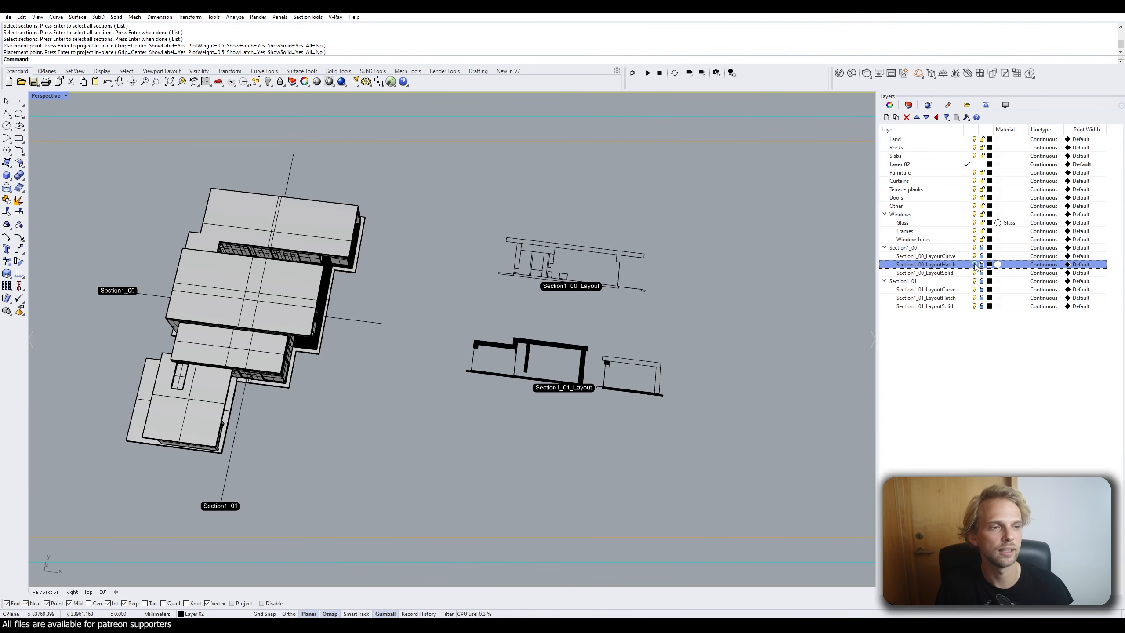
{"action": "left_click", "coordinate": [974, 265]}
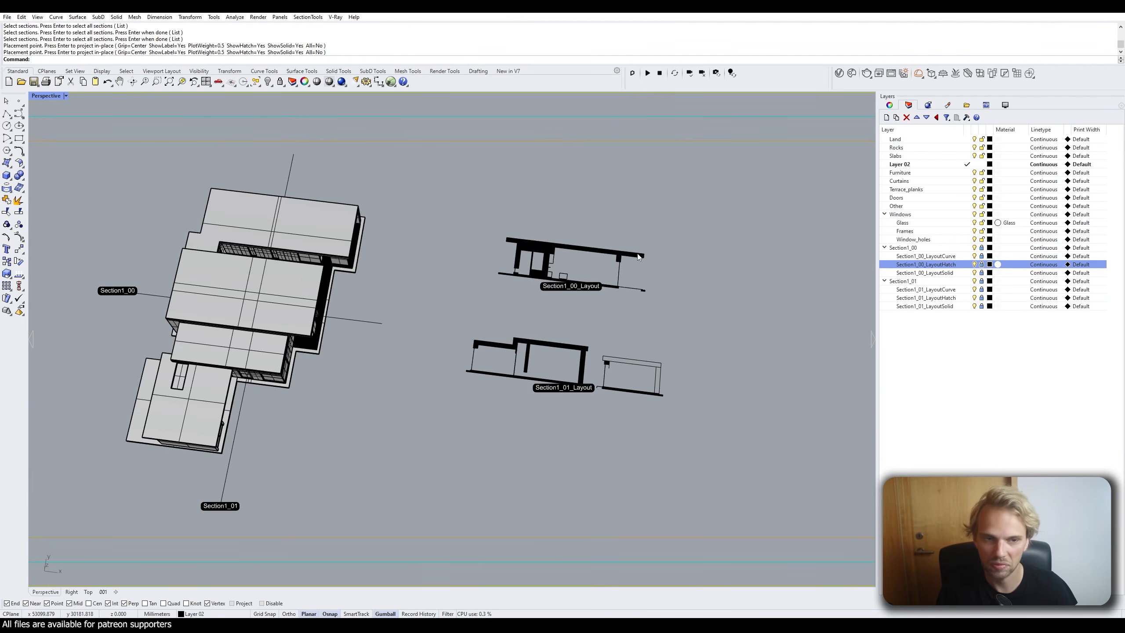
Save the model, view the layouts from above, and open the SectionTools menu.
{"action": "right_click_drag", "start_coordinate": [318, 266], "coordinate": [300, 273]}
{"action": "key", "text": "ctrl+s"}
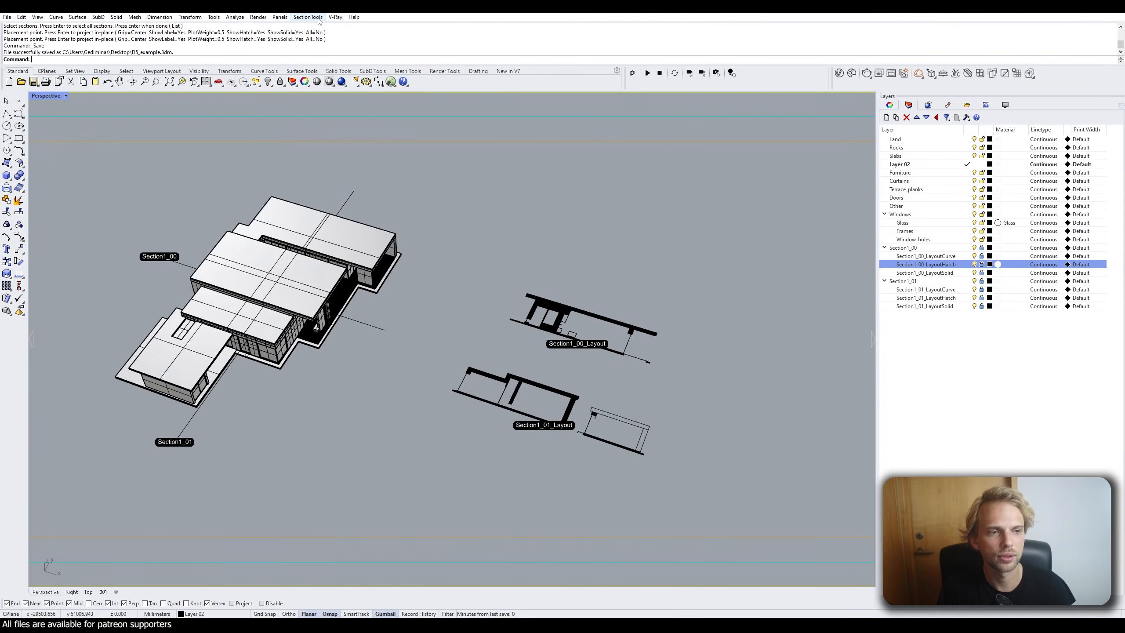
{"action": "scroll", "coordinate": [581, 395], "scroll_direction": "up", "scroll_amount": 5}
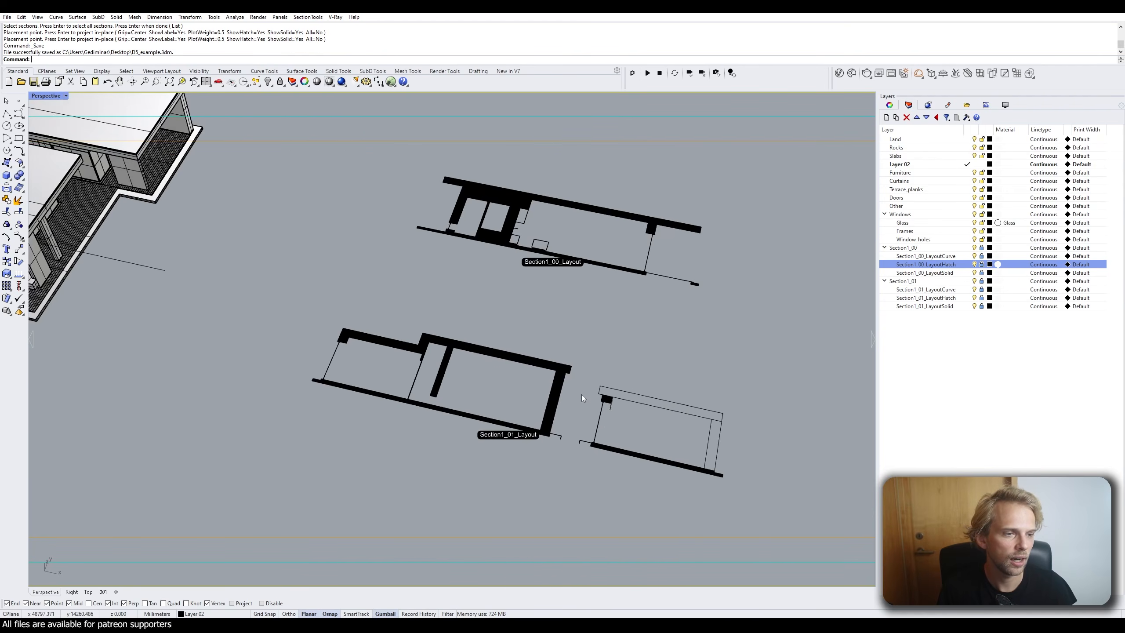
{"action": "right_click_drag", "start_coordinate": [582, 395], "coordinate": [584, 409]}
{"action": "right_click_drag", "start_coordinate": [491, 266], "coordinate": [482, 294]}
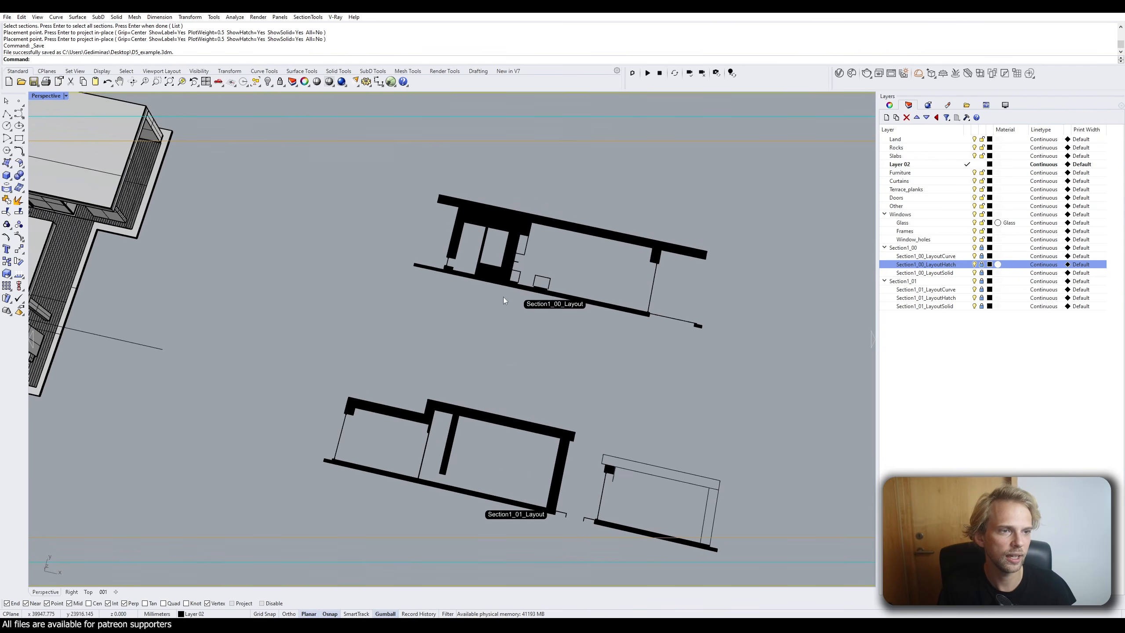
{"action": "scroll", "coordinate": [418, 275], "scroll_direction": "down", "scroll_amount": 3}
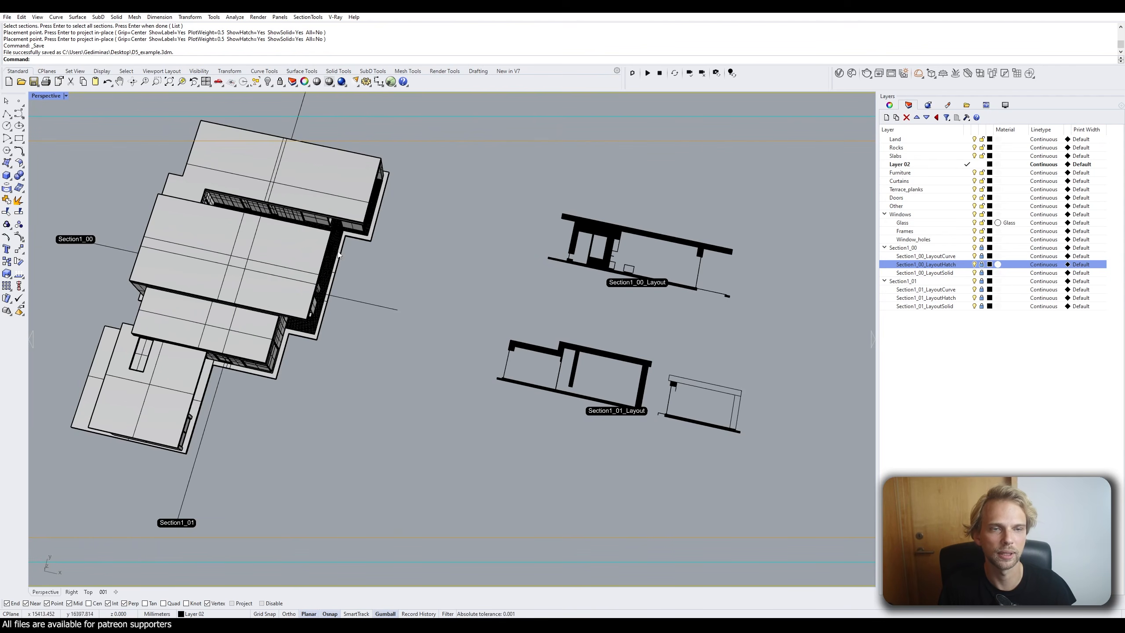
{"action": "left_click", "coordinate": [306, 17]}
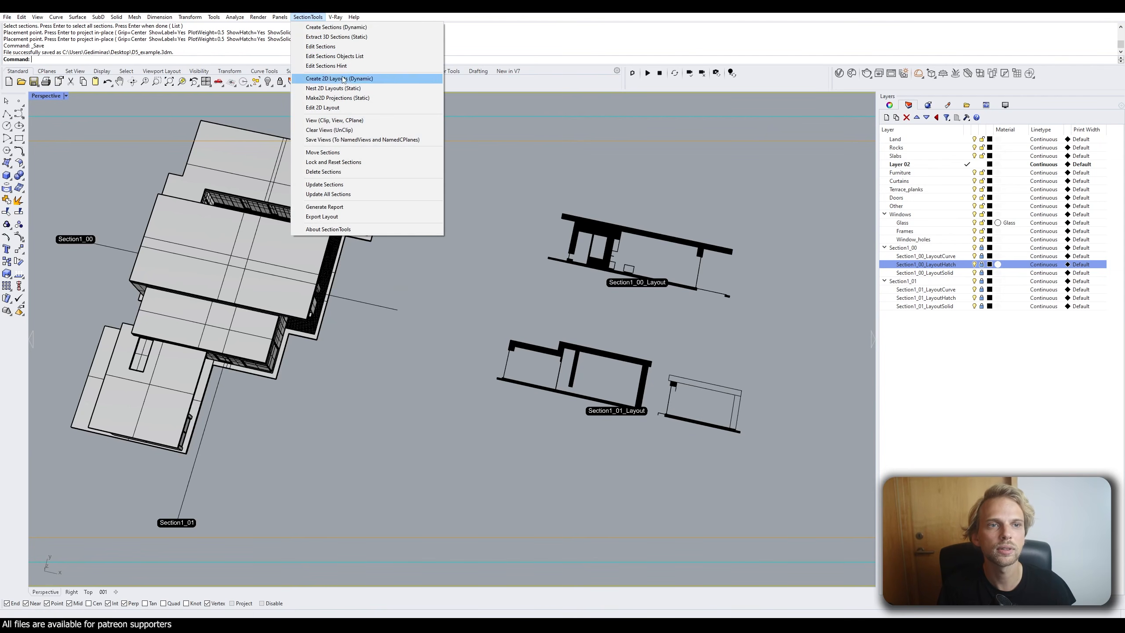
Move Section1_00 to a new cut position through the house with SectionTools > Move Sections.
{"action": "left_click", "coordinate": [346, 154]}
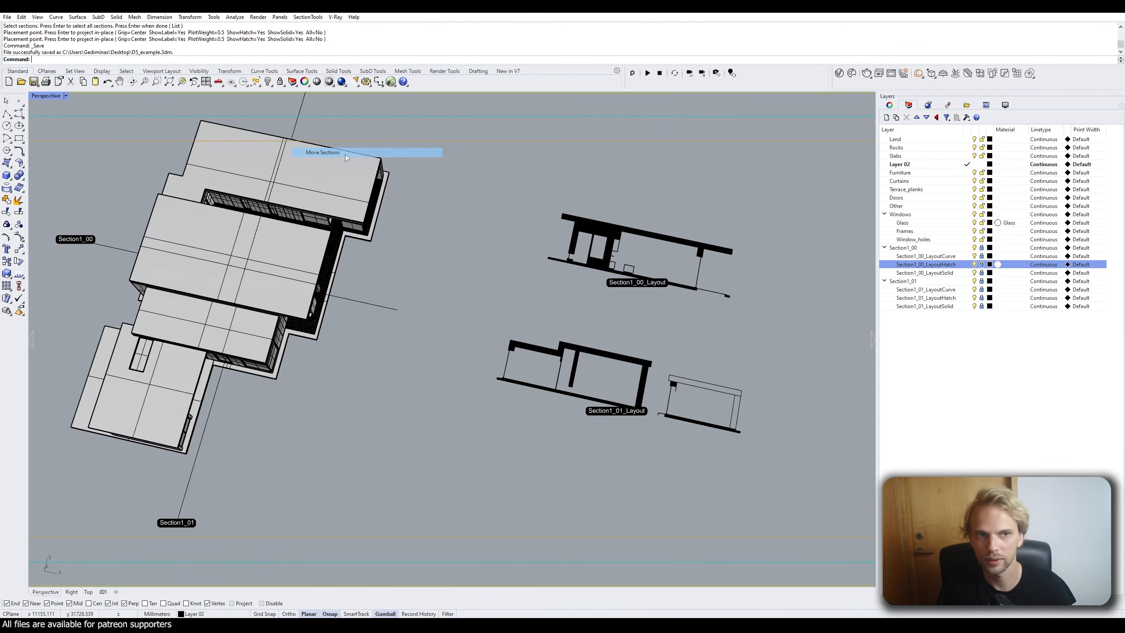
{"action": "left_click", "coordinate": [111, 248]}
{"action": "key", "text": "Return"}
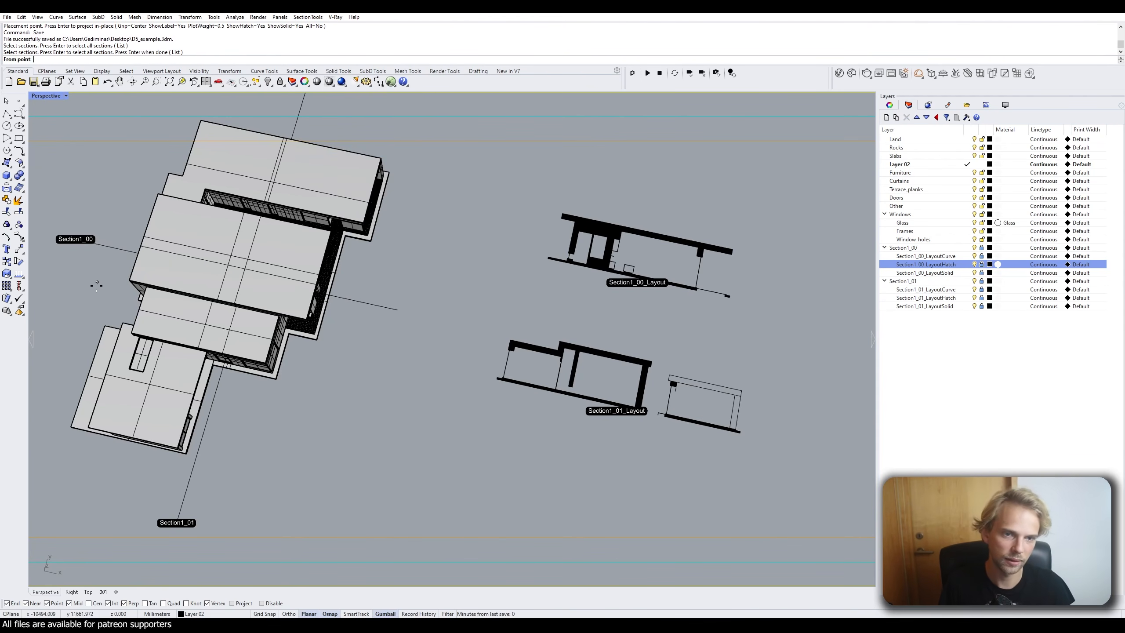
{"action": "left_click", "coordinate": [105, 246]}
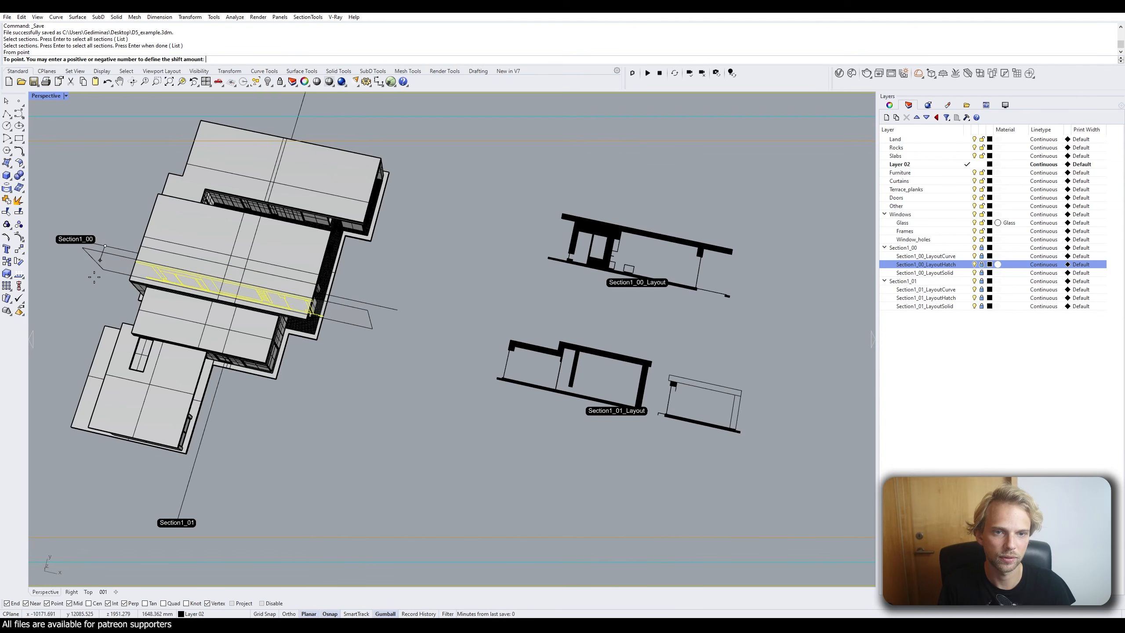
{"action": "left_click", "coordinate": [84, 305]}
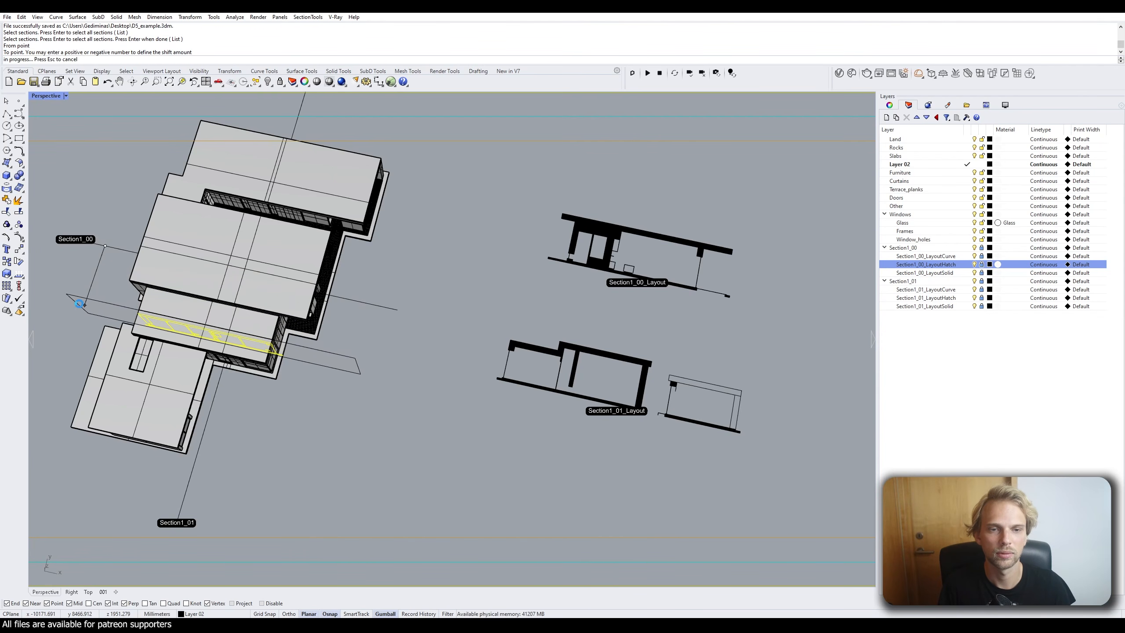
{"action": "left_click", "coordinate": [106, 256]}
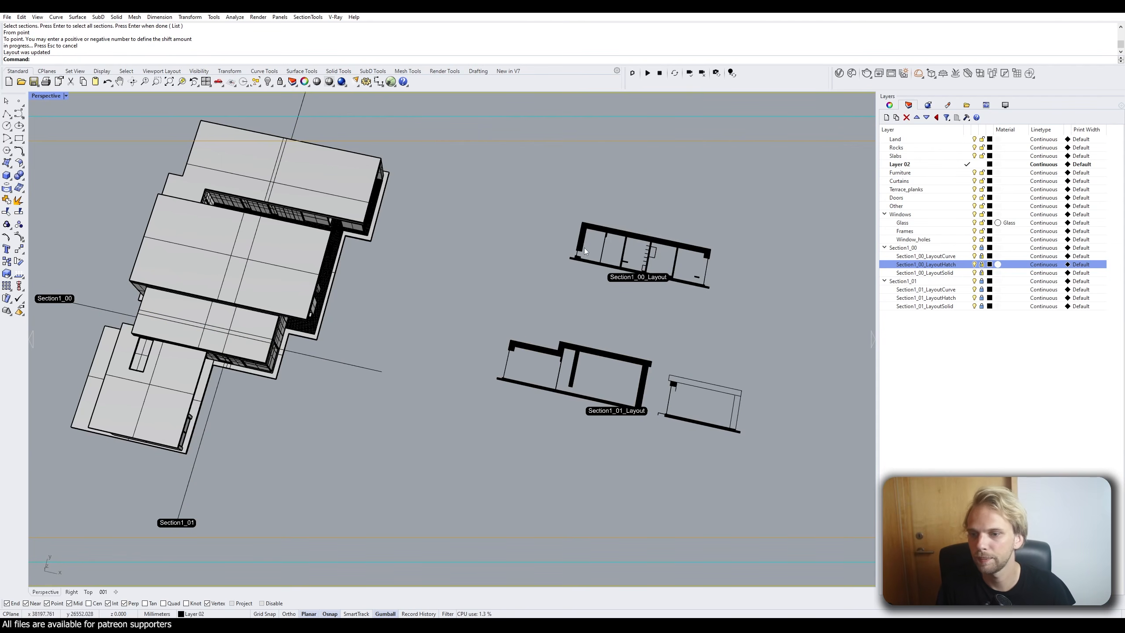
Reframe the view over the building plan and updated layouts, and save D5_example.3dm.
{"action": "right_click_drag", "start_coordinate": [497, 253], "coordinate": [547, 279]}
{"action": "scroll", "coordinate": [549, 277], "scroll_direction": "down", "scroll_amount": 4}
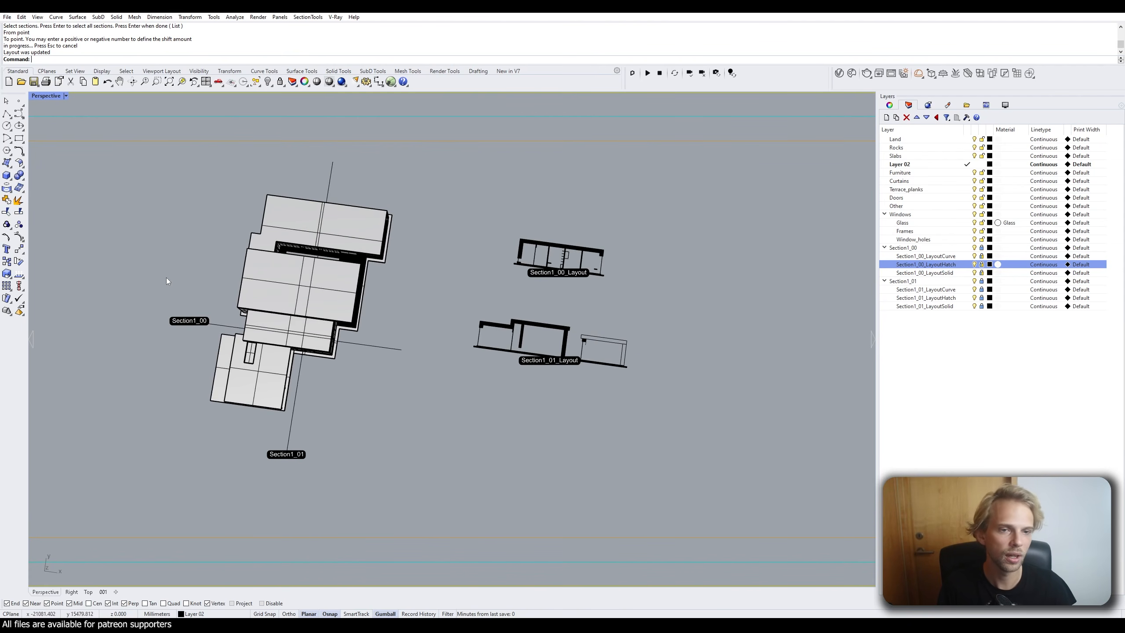
{"action": "scroll", "coordinate": [564, 261], "scroll_direction": "up", "scroll_amount": 8}
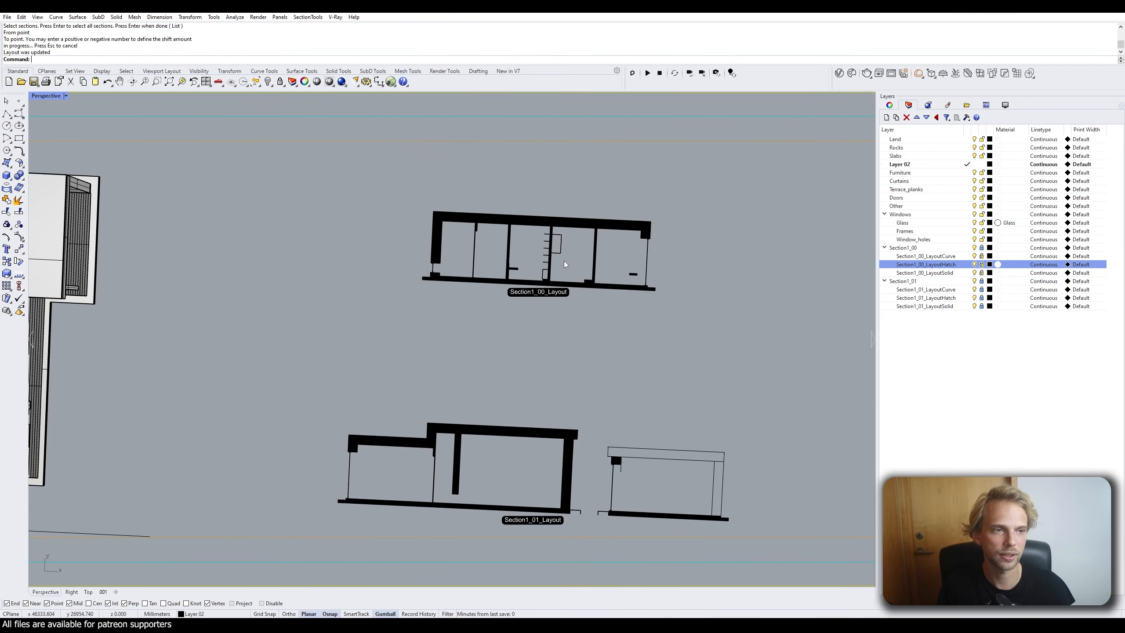
{"action": "scroll", "coordinate": [506, 264], "scroll_direction": "down", "scroll_amount": 5}
{"action": "scroll", "coordinate": [487, 319], "scroll_direction": "up", "scroll_amount": 3}
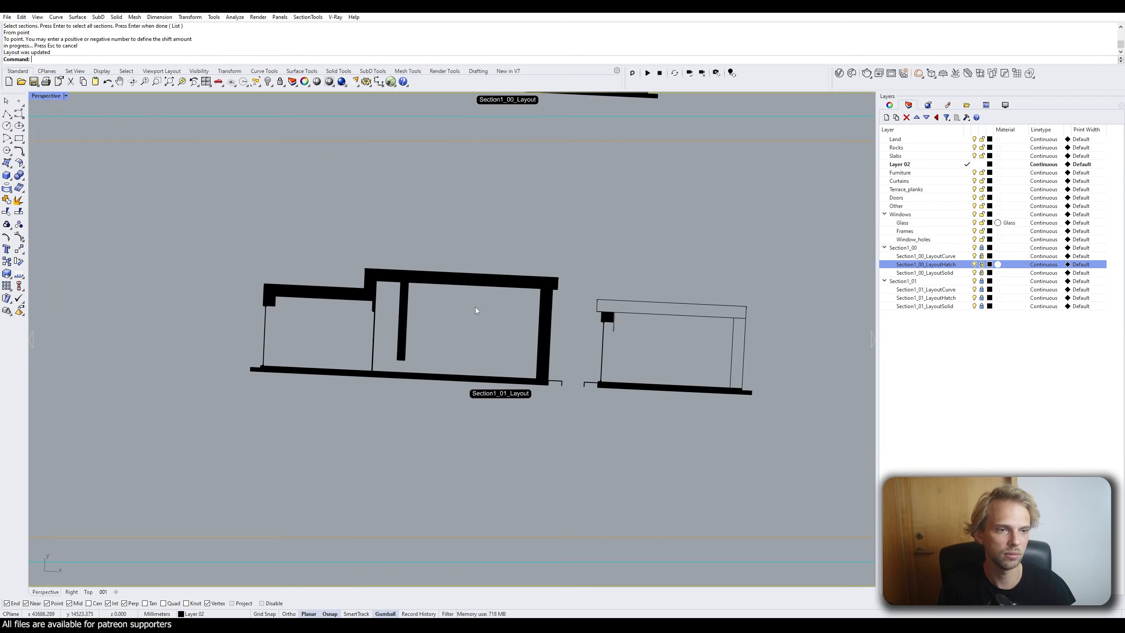
{"action": "scroll", "coordinate": [478, 306], "scroll_direction": "down", "scroll_amount": 4}
{"action": "scroll", "coordinate": [576, 368], "scroll_direction": "up", "scroll_amount": 6}
{"action": "right_click_drag", "start_coordinate": [591, 361], "coordinate": [230, 190], "text": "shift"}
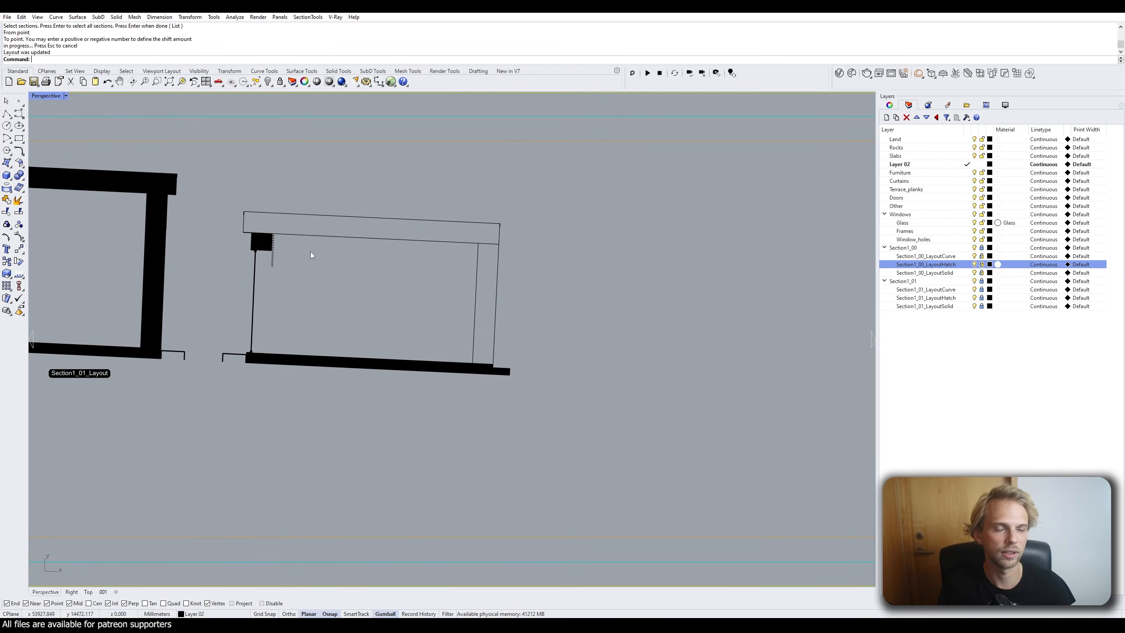
{"action": "scroll", "coordinate": [256, 230], "scroll_direction": "down", "scroll_amount": 10}
{"action": "right_click_drag", "start_coordinate": [296, 246], "coordinate": [405, 288], "text": "shift"}
{"action": "scroll", "coordinate": [289, 235], "scroll_direction": "down", "scroll_amount": 4}
{"action": "right_click_drag", "start_coordinate": [289, 236], "coordinate": [412, 363], "text": "shift"}
{"action": "right_click_drag", "start_coordinate": [412, 363], "coordinate": [411, 328]}
{"action": "key", "text": "ctrl+s"}
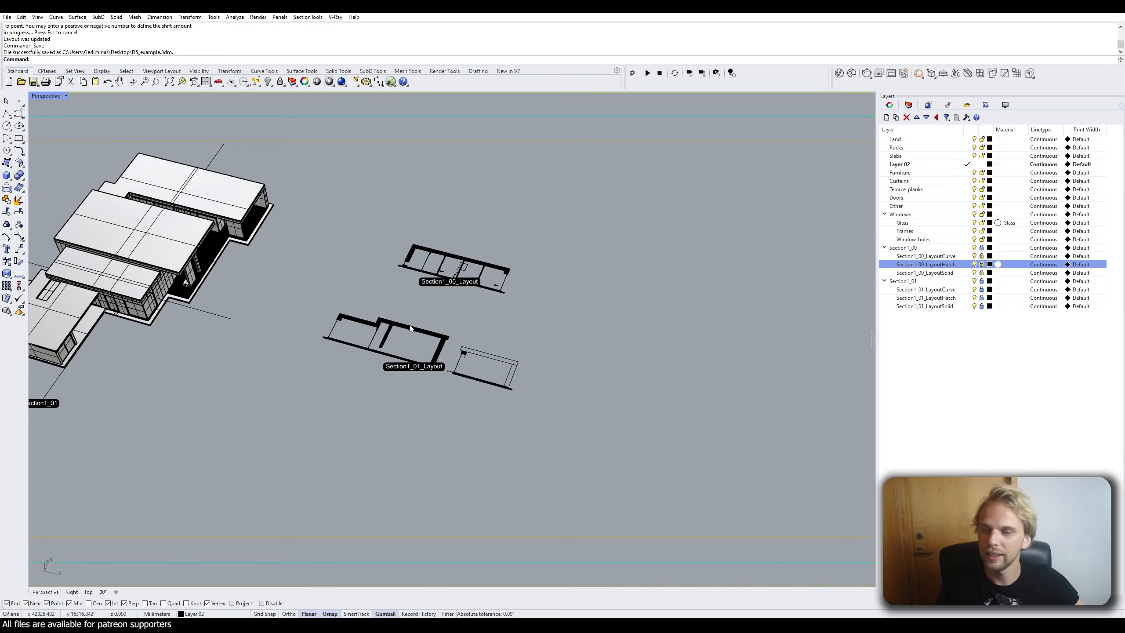
{"action": "right_click_drag", "start_coordinate": [276, 266], "coordinate": [381, 267], "text": "shift"}
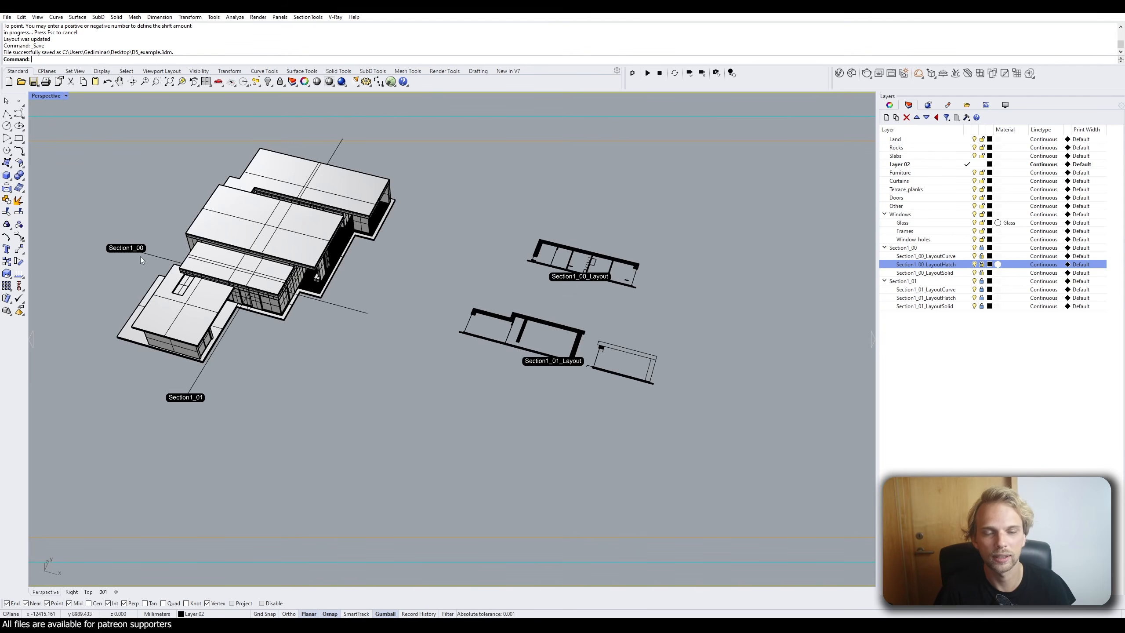
Scale the top roof slab taller with the Gumball.
{"action": "right_click_drag", "start_coordinate": [263, 314], "coordinate": [283, 326]}
{"action": "scroll", "coordinate": [222, 248], "scroll_direction": "up", "scroll_amount": 5}
{"action": "scroll", "coordinate": [212, 228], "scroll_direction": "up", "scroll_amount": 2}
{"action": "left_click", "coordinate": [291, 309]}
{"action": "key", "text": "Escape"}
{"action": "right_click_drag", "start_coordinate": [385, 340], "coordinate": [304, 320], "text": "shift"}
{"action": "right_click_drag", "start_coordinate": [305, 320], "coordinate": [327, 271]}
{"action": "left_click", "coordinate": [436, 177]}
{"action": "right_click_drag", "start_coordinate": [449, 205], "coordinate": [434, 256]}
{"action": "scroll", "coordinate": [434, 256], "scroll_direction": "up", "scroll_amount": 5}
{"action": "left_click_drag", "start_coordinate": [299, 208], "coordinate": [300, 229]}
{"action": "left_click", "coordinate": [563, 148]}
Run SectionTools > Update All Sections so the layouts reflect the changed slab.
{"action": "scroll", "coordinate": [503, 198], "scroll_direction": "down", "scroll_amount": 6}
{"action": "right_click_drag", "start_coordinate": [503, 199], "coordinate": [596, 279]}
{"action": "right_click_drag", "start_coordinate": [596, 278], "coordinate": [517, 265], "text": "shift"}
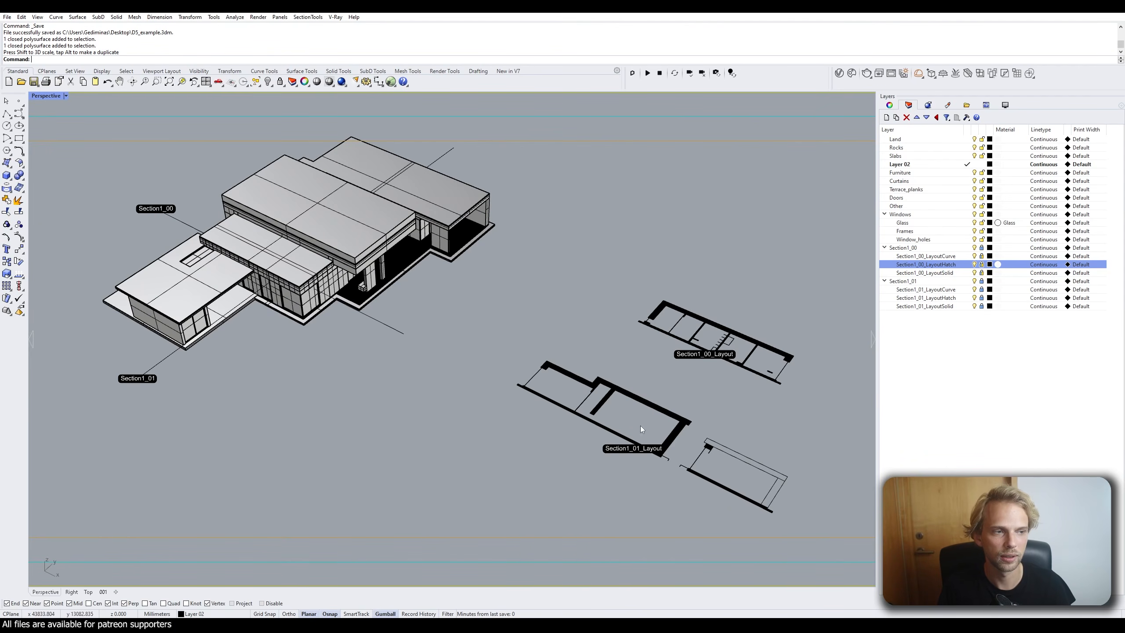
{"action": "left_click", "coordinate": [308, 17]}
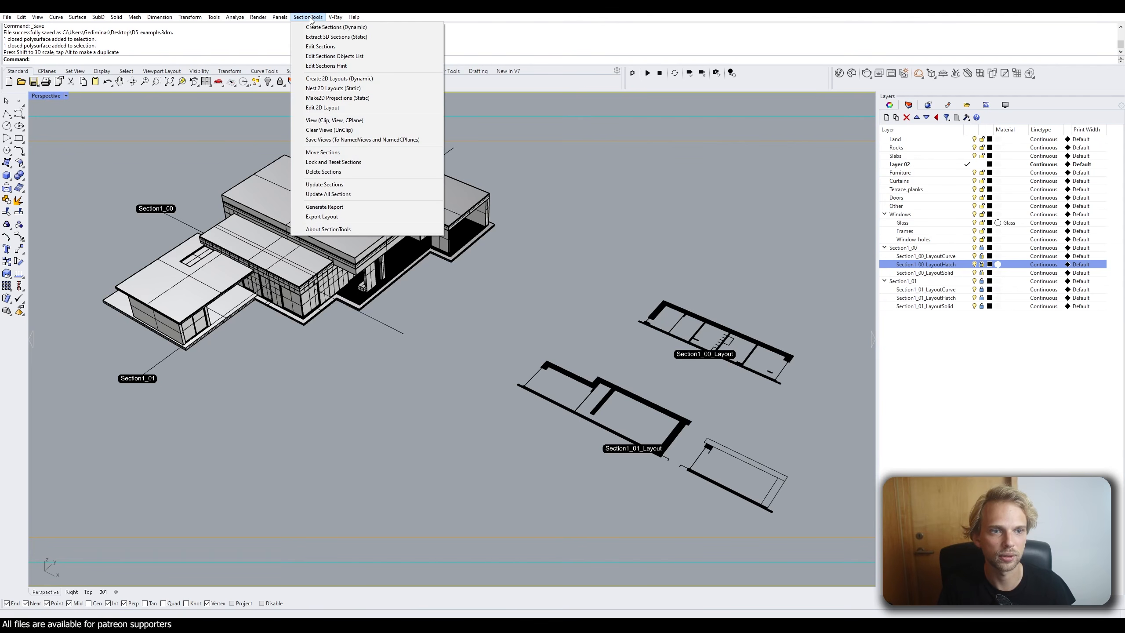
{"action": "left_click", "coordinate": [328, 195]}
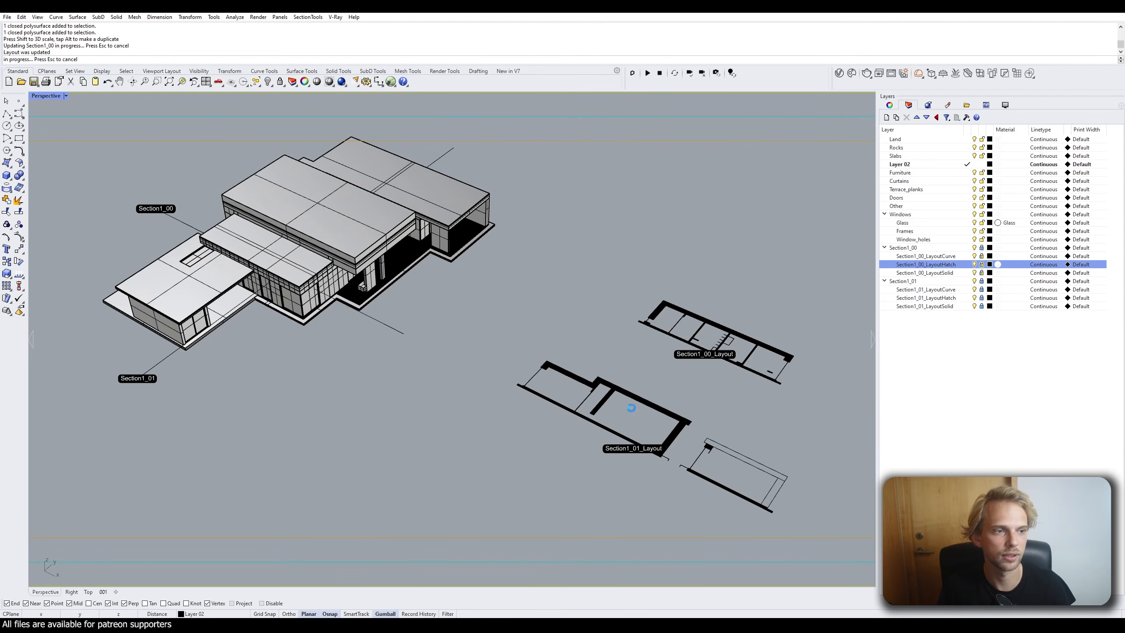
{"action": "key", "text": "Escape"}
Repeat the all-sections update, then undo that latest update.
{"action": "scroll", "coordinate": [641, 399], "scroll_direction": "up", "scroll_amount": 5}
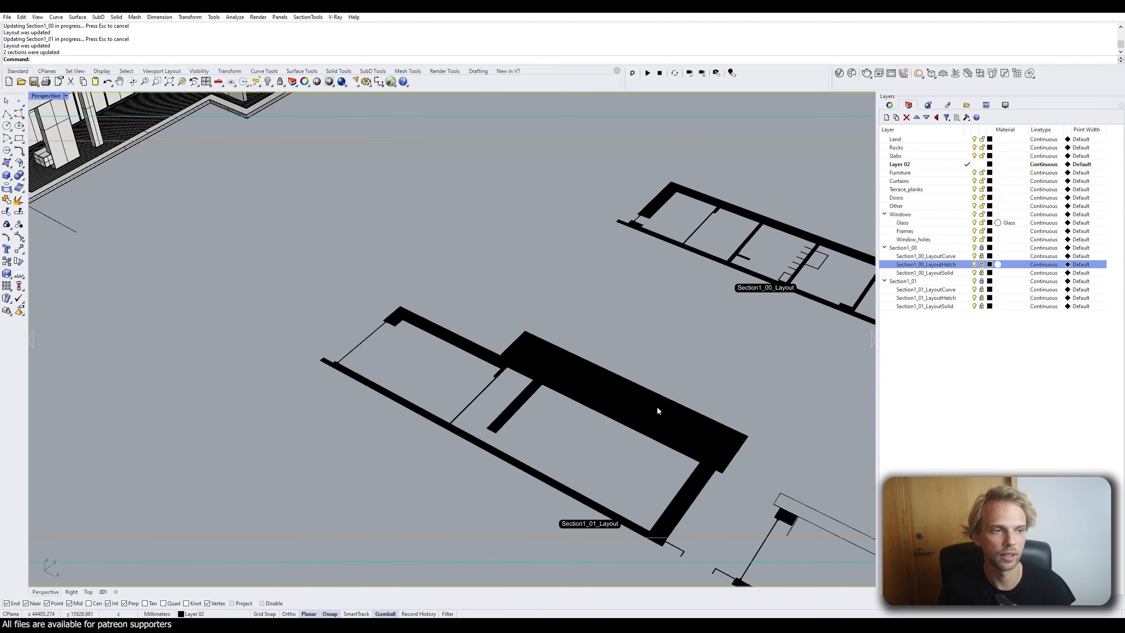
{"action": "scroll", "coordinate": [658, 417], "scroll_direction": "down", "scroll_amount": 10}
{"action": "right_click_drag", "start_coordinate": [407, 274], "coordinate": [473, 327]}
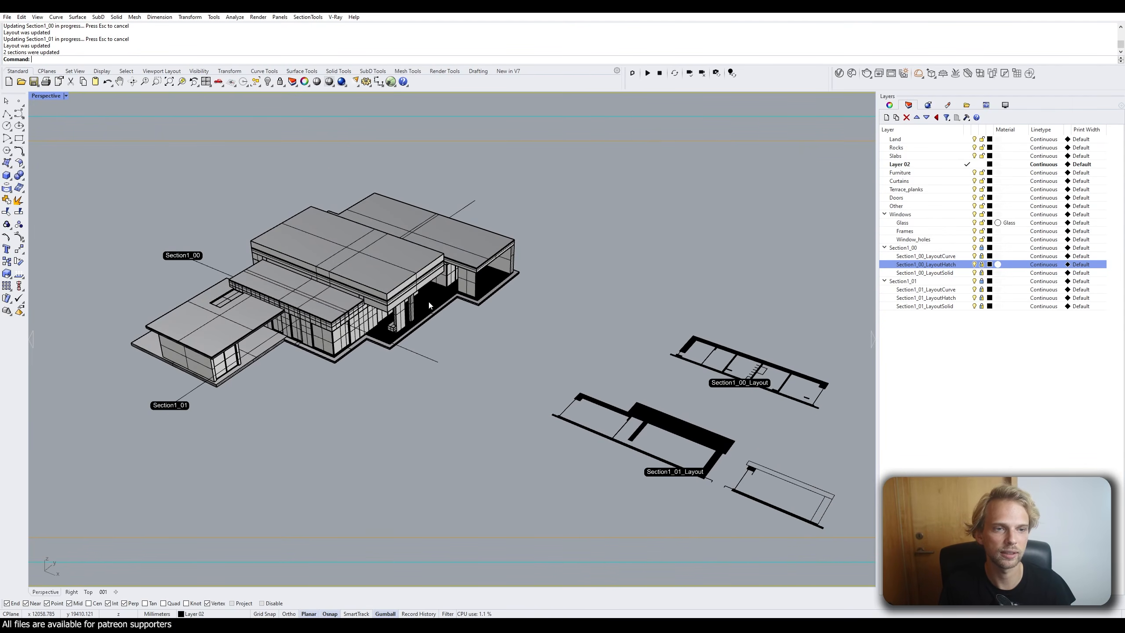
{"action": "right_click", "coordinate": [502, 348]}
{"action": "left_click", "coordinate": [503, 351]}
{"action": "key", "text": "ctrl+z"}
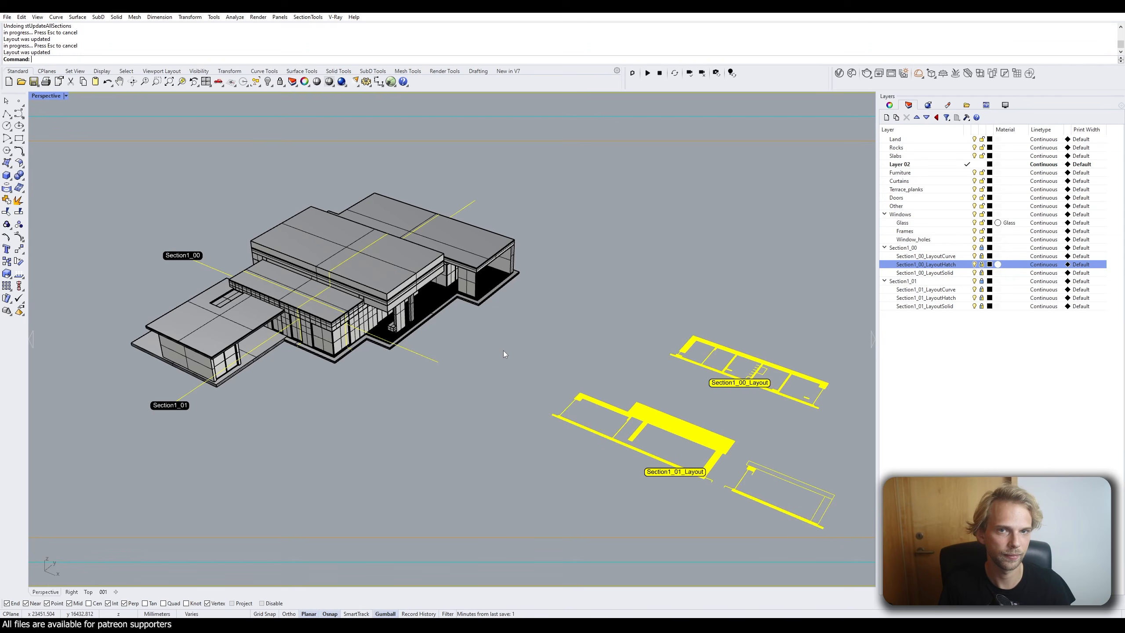
Undo the earlier section update and the roof slab scaling, restoring its original thickness.
{"action": "key", "text": "ctrl+z"}
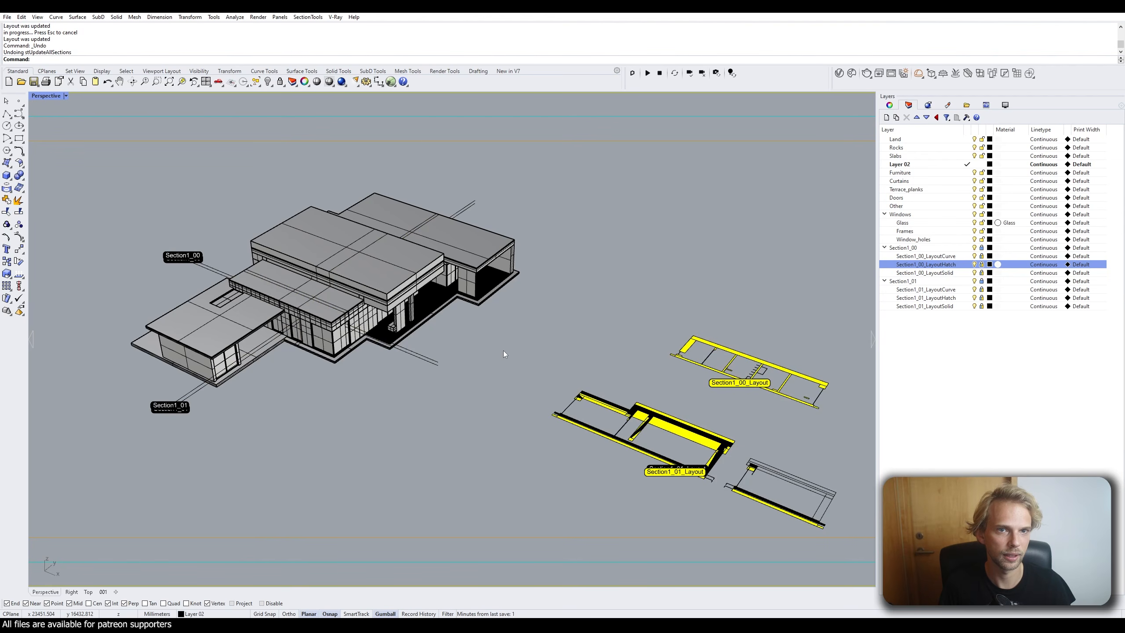
{"action": "right_click_drag", "start_coordinate": [503, 350], "coordinate": [474, 344]}
{"action": "scroll", "coordinate": [430, 278], "scroll_direction": "up", "scroll_amount": 6}
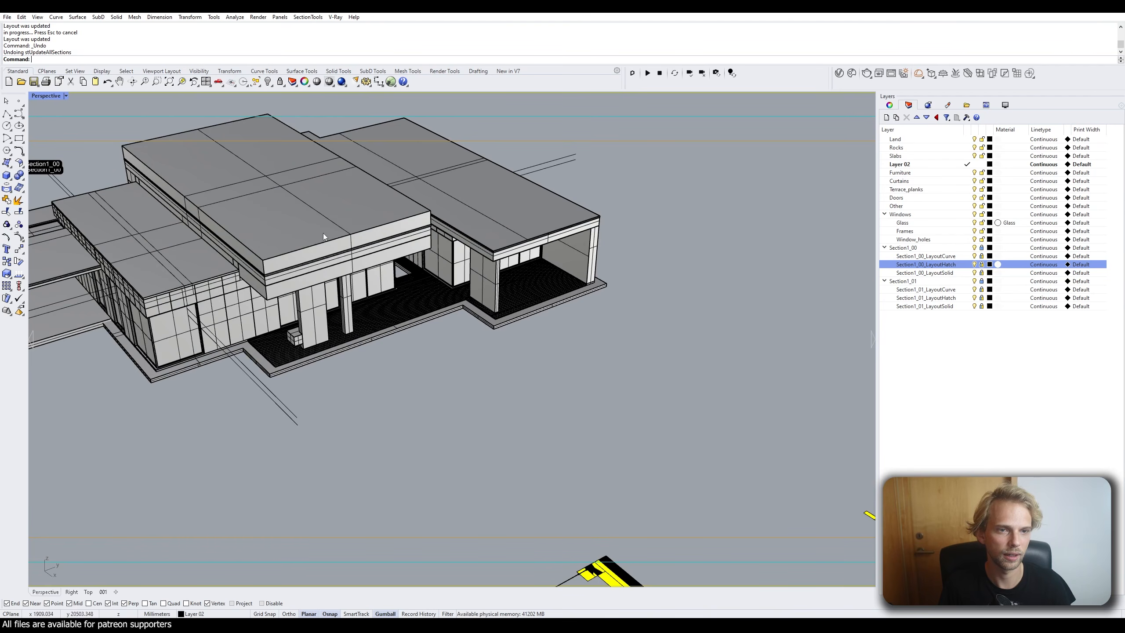
{"action": "key", "text": "ctrl+z"}
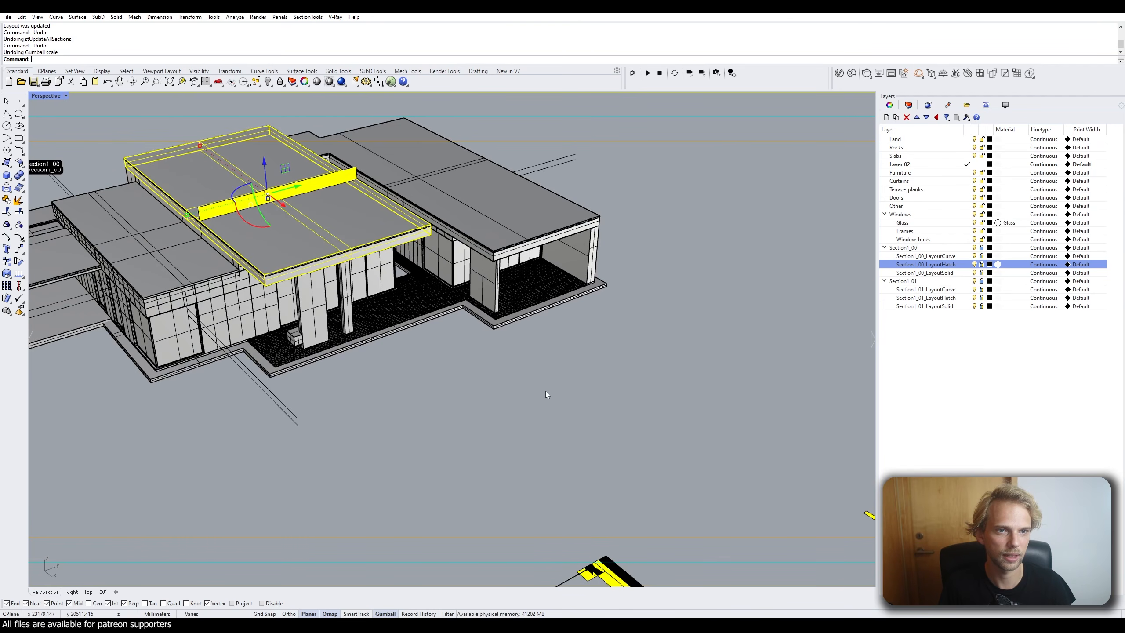
{"action": "left_click", "coordinate": [546, 391]}
{"action": "scroll", "coordinate": [541, 389], "scroll_direction": "down", "scroll_amount": 7}
{"action": "right_click_drag", "start_coordinate": [509, 363], "coordinate": [445, 288], "text": "shift"}
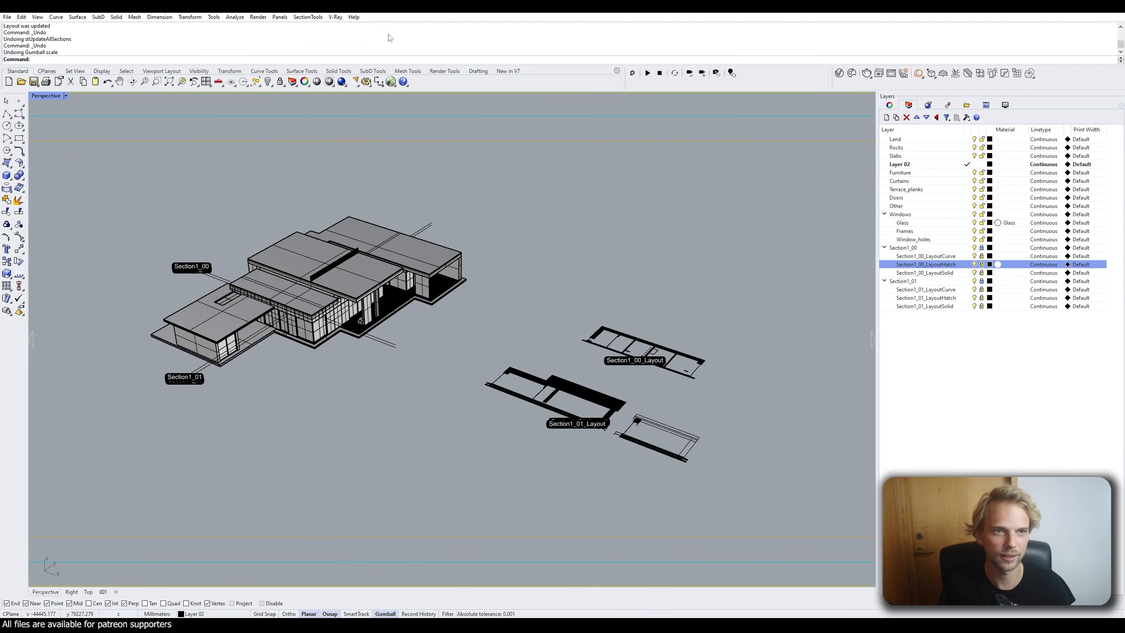
Run SectionTools Update All Sections to regenerate both layouts from the restored model.
{"action": "left_click", "coordinate": [307, 17]}
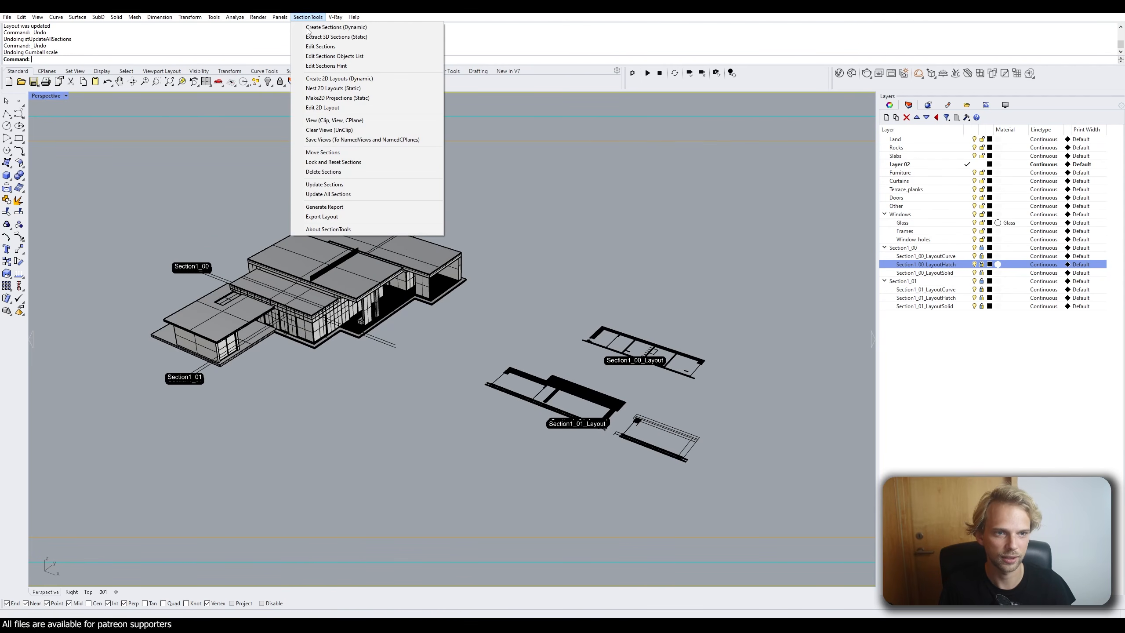
{"action": "left_click", "coordinate": [342, 194]}
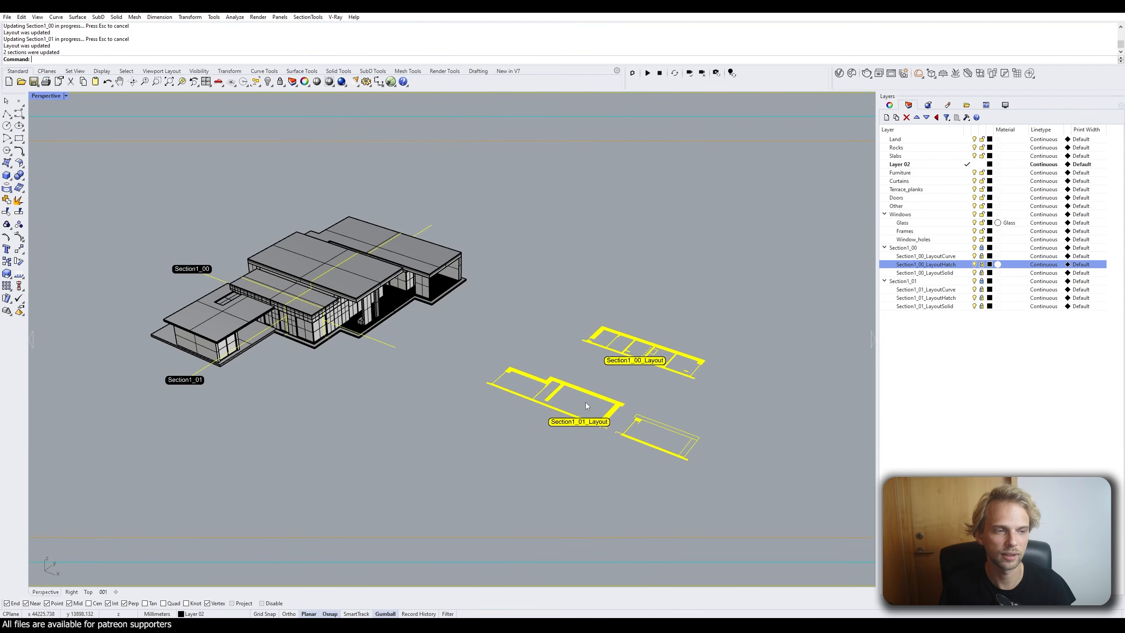
{"action": "left_click", "coordinate": [531, 326]}
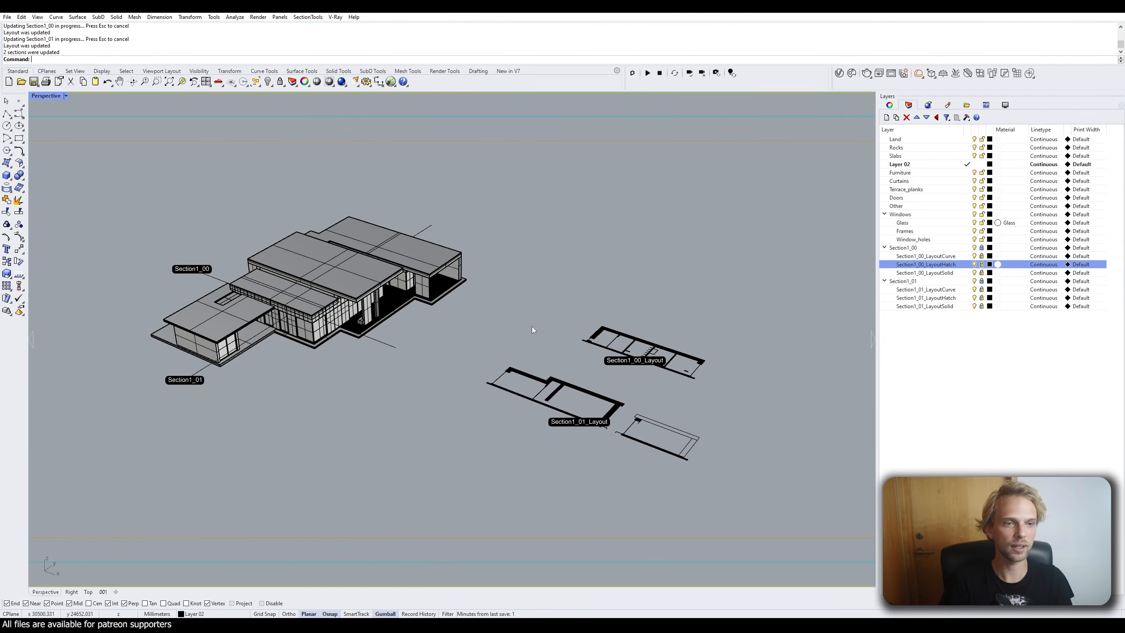
Save D5_example.3dm with the refreshed section layouts.
{"action": "right_click_drag", "start_coordinate": [423, 255], "coordinate": [436, 295]}
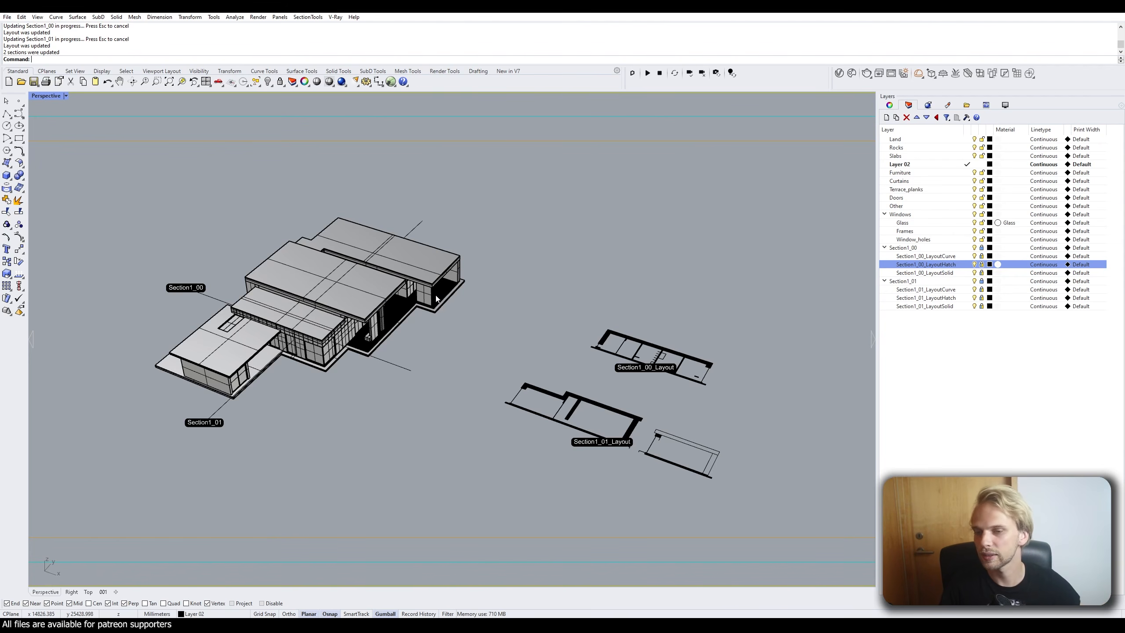
{"action": "right_click_drag", "start_coordinate": [430, 292], "coordinate": [394, 239], "text": "shift"}
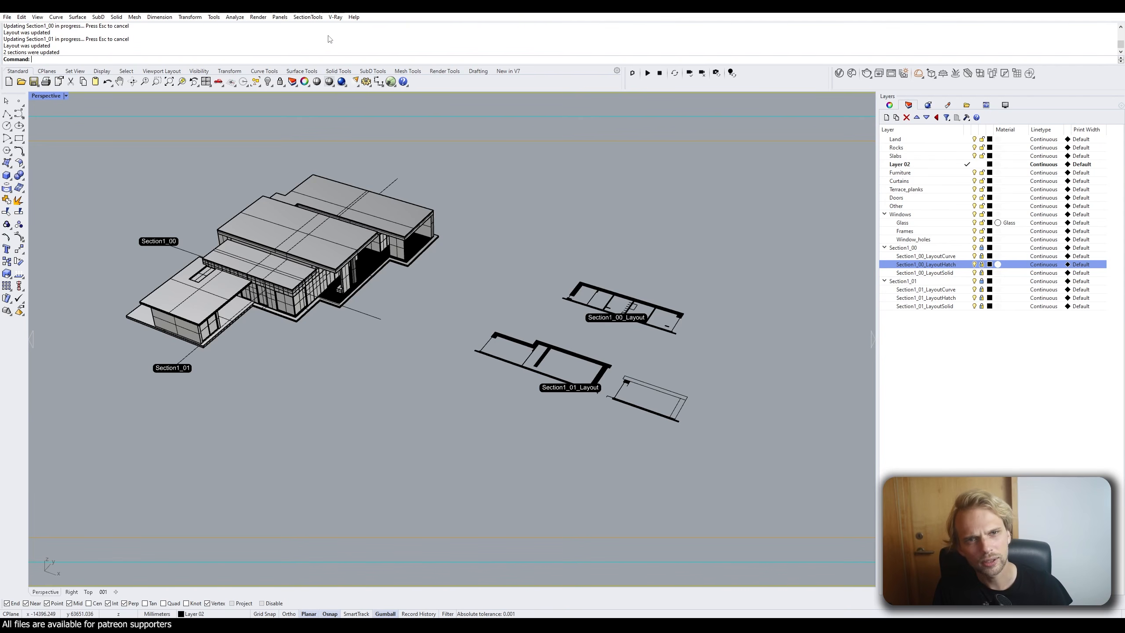
{"action": "key", "text": "ctrl+s"}
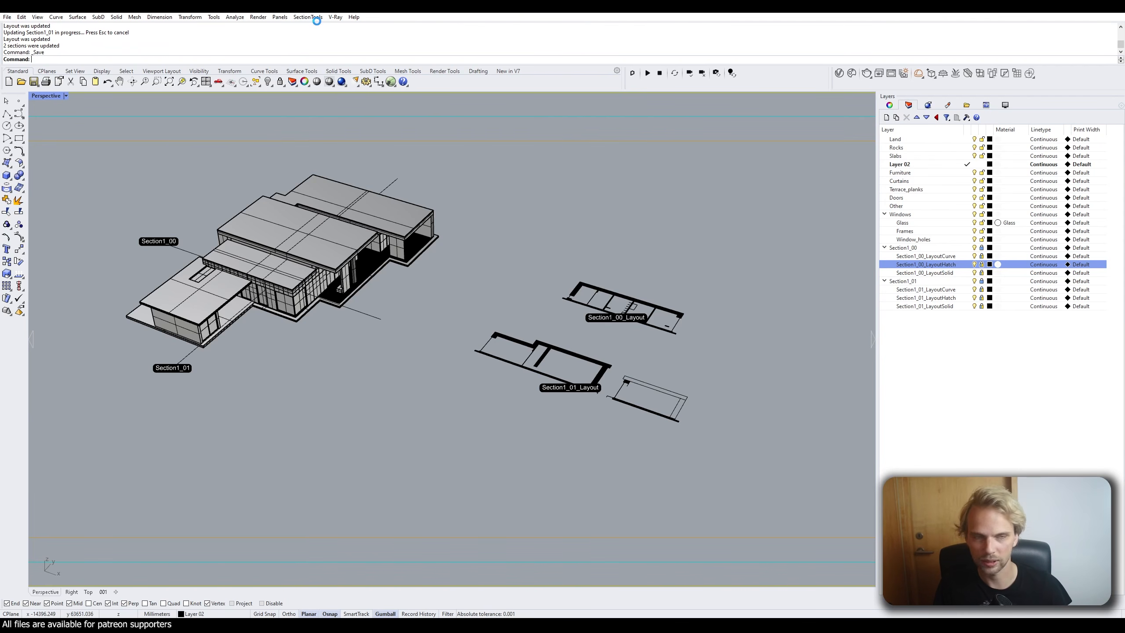
Run Make2D Projections (Static) on Section1_00 and Section1_01 with AddHidden=No.
{"action": "left_click", "coordinate": [308, 17]}
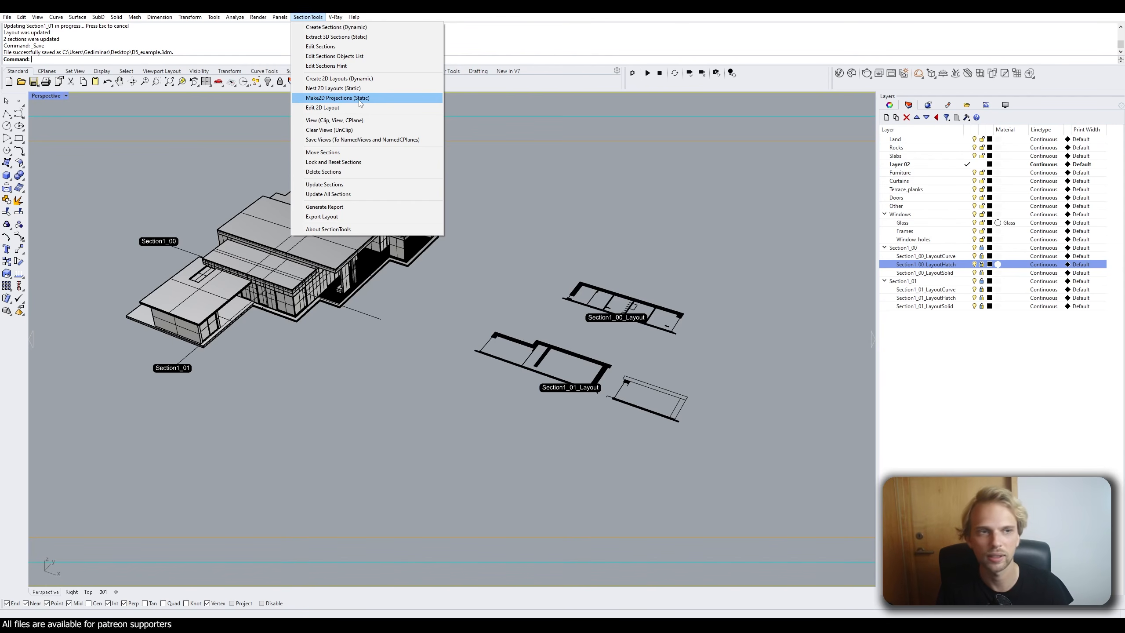
{"action": "left_click", "coordinate": [326, 98]}
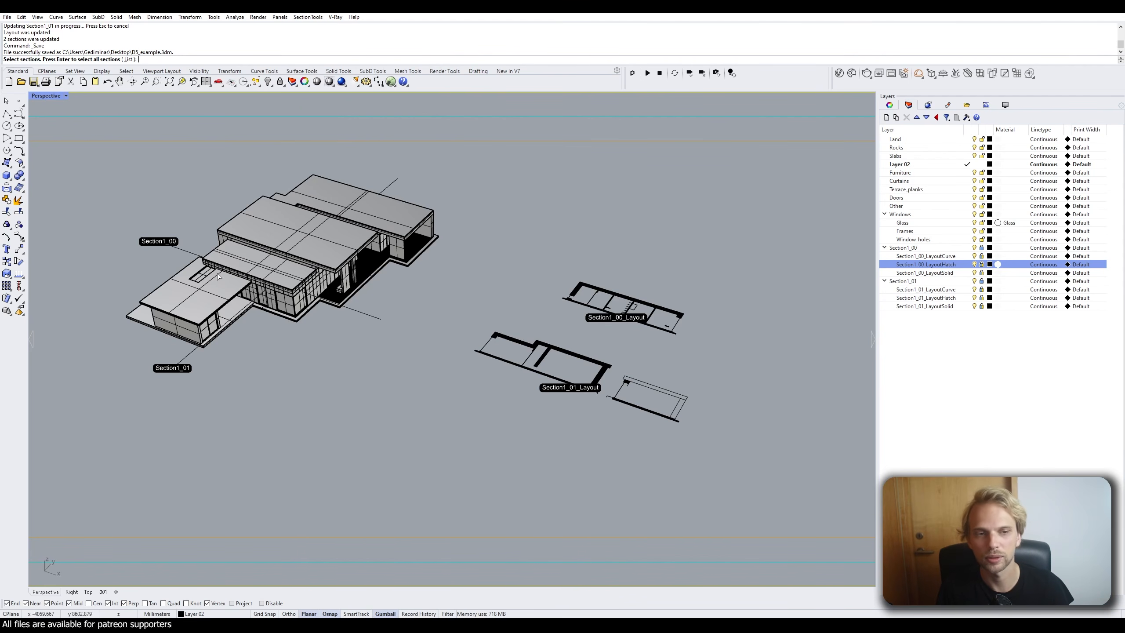
{"action": "scroll", "coordinate": [238, 302], "scroll_direction": "up", "scroll_amount": 3}
{"action": "left_click", "coordinate": [175, 327]}
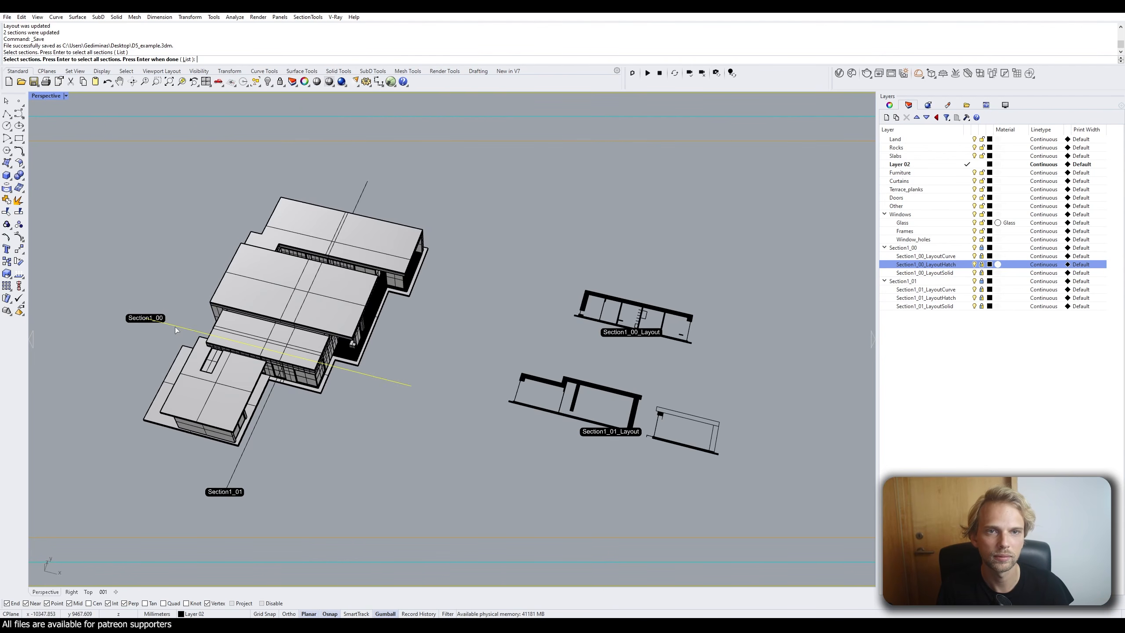
{"action": "left_click", "coordinate": [233, 476]}
{"action": "key", "text": "Return"}
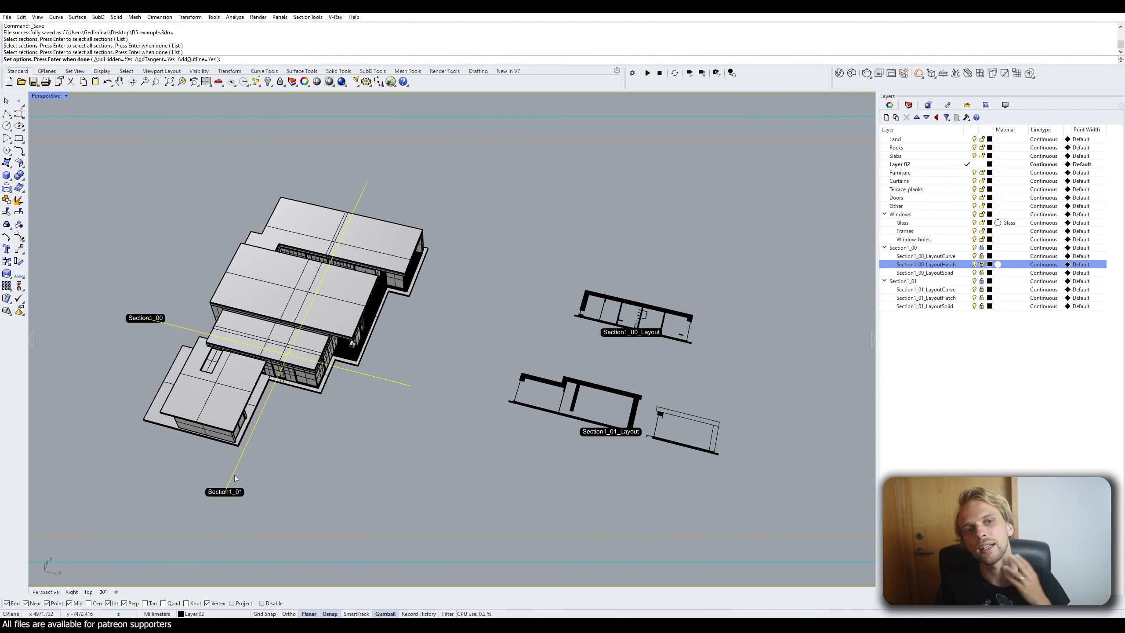
{"action": "left_click", "coordinate": [111, 59]}
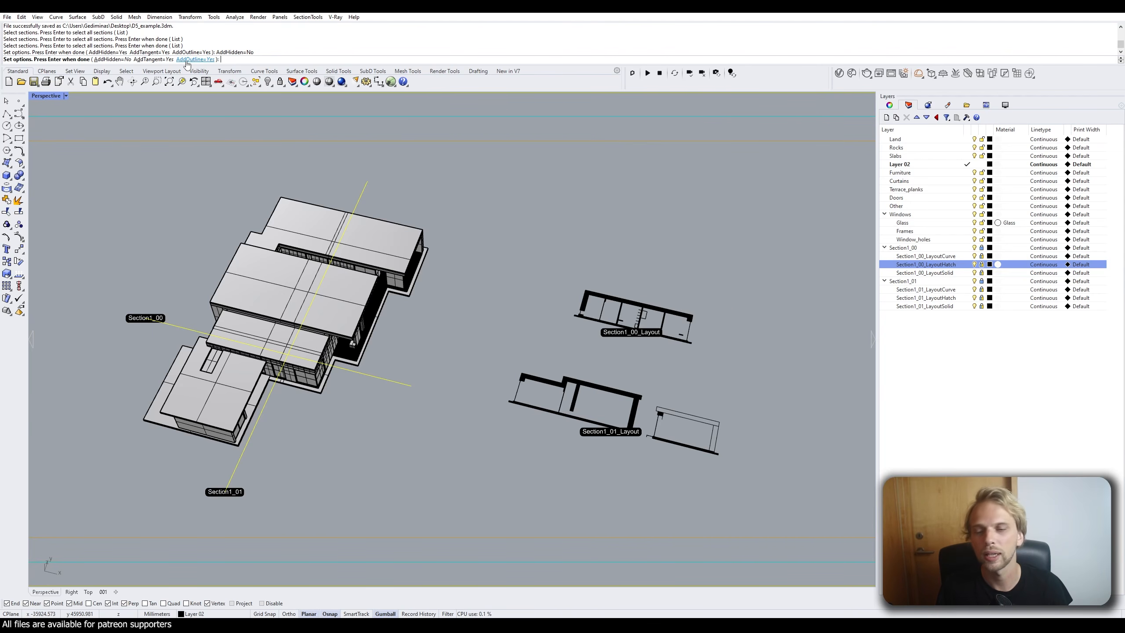
{"action": "key", "text": "Return"}
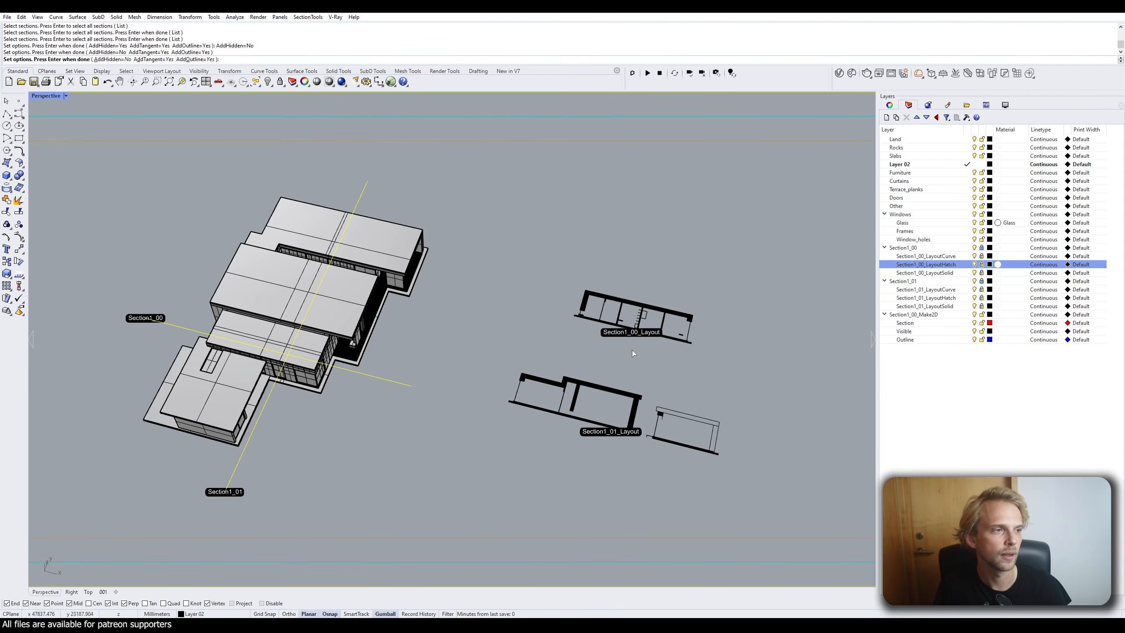
Inspect the preview and finish the projection, adding Section1_01_Make2D with Section, Visible, Outline sublayers.
{"action": "right_click_drag", "start_coordinate": [465, 351], "coordinate": [471, 326]}
{"action": "right_click_drag", "start_coordinate": [392, 295], "coordinate": [479, 271], "text": "shift"}
{"action": "scroll", "coordinate": [349, 333], "scroll_direction": "up", "scroll_amount": 5}
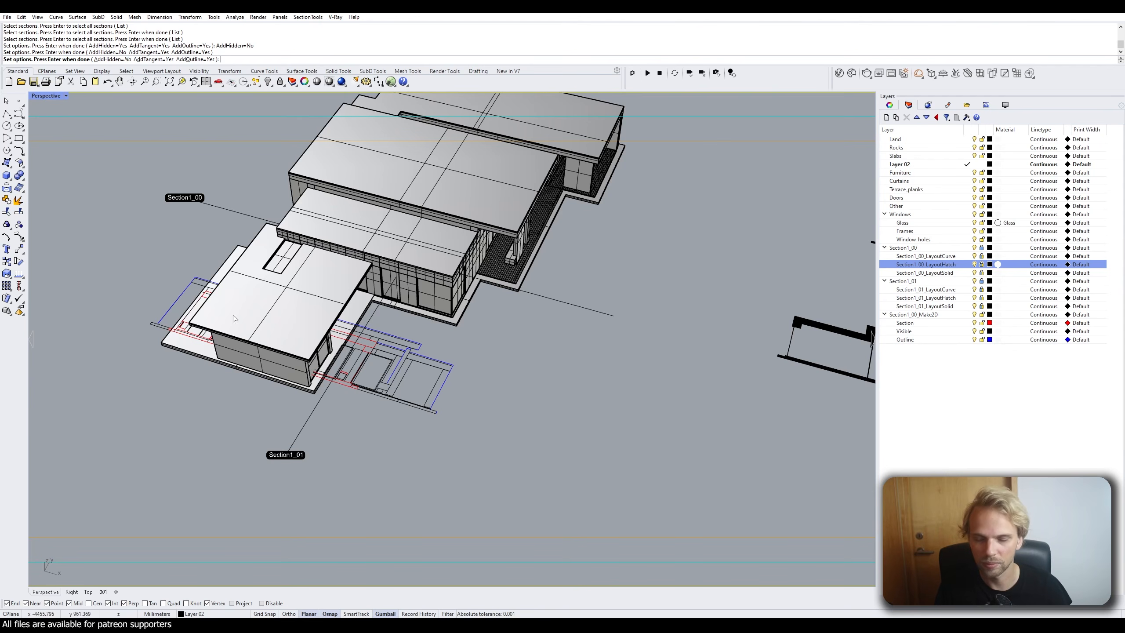
{"action": "scroll", "coordinate": [252, 354], "scroll_direction": "down", "scroll_amount": 3}
{"action": "scroll", "coordinate": [252, 354], "scroll_direction": "down", "scroll_amount": 2}
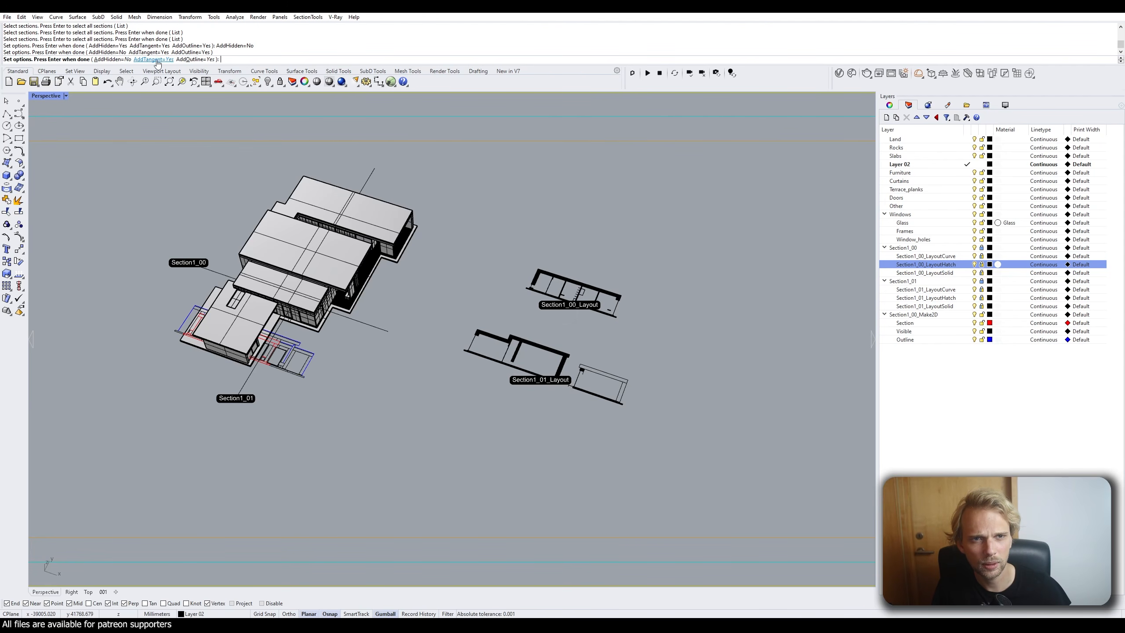
{"action": "key", "text": "Return"}
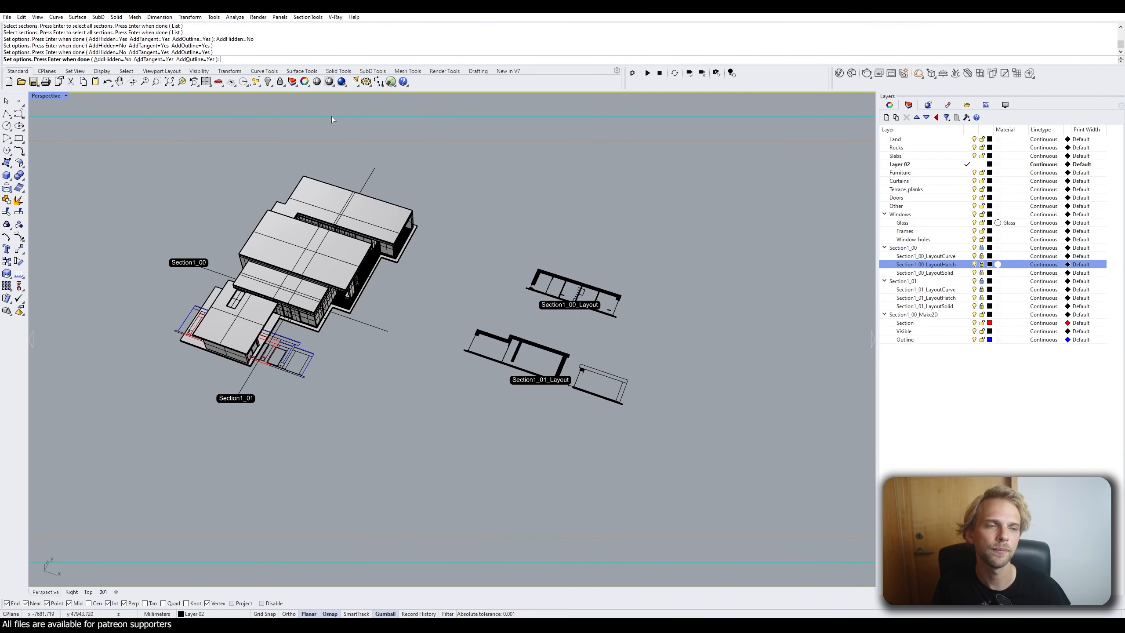
{"action": "key", "text": "Return"}
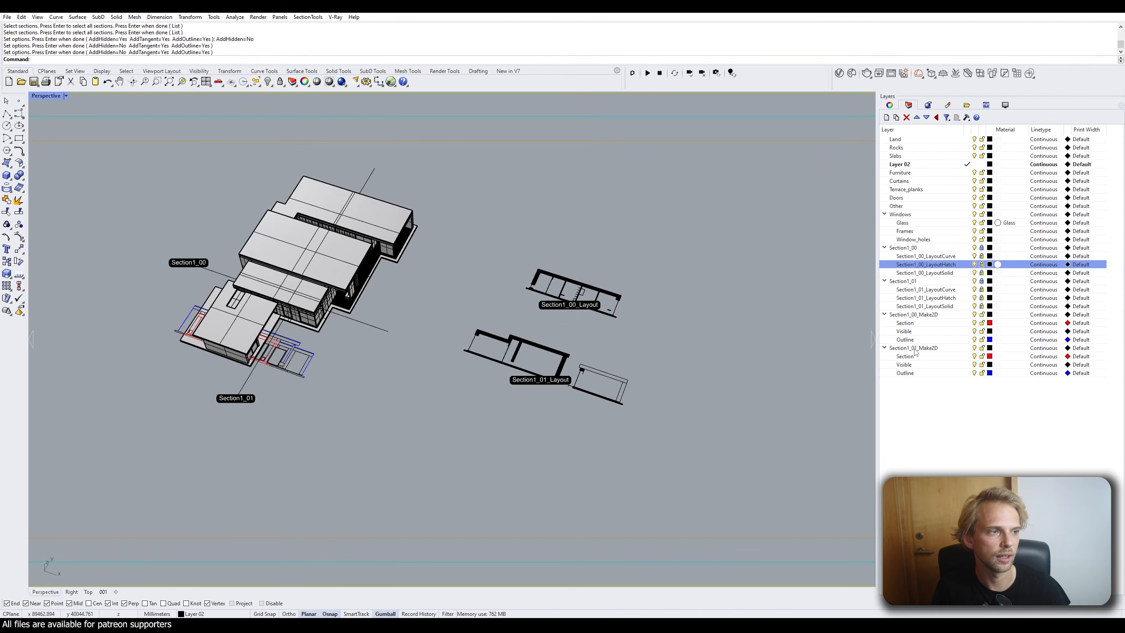
{"action": "right_click_drag", "start_coordinate": [412, 368], "coordinate": [341, 330]}
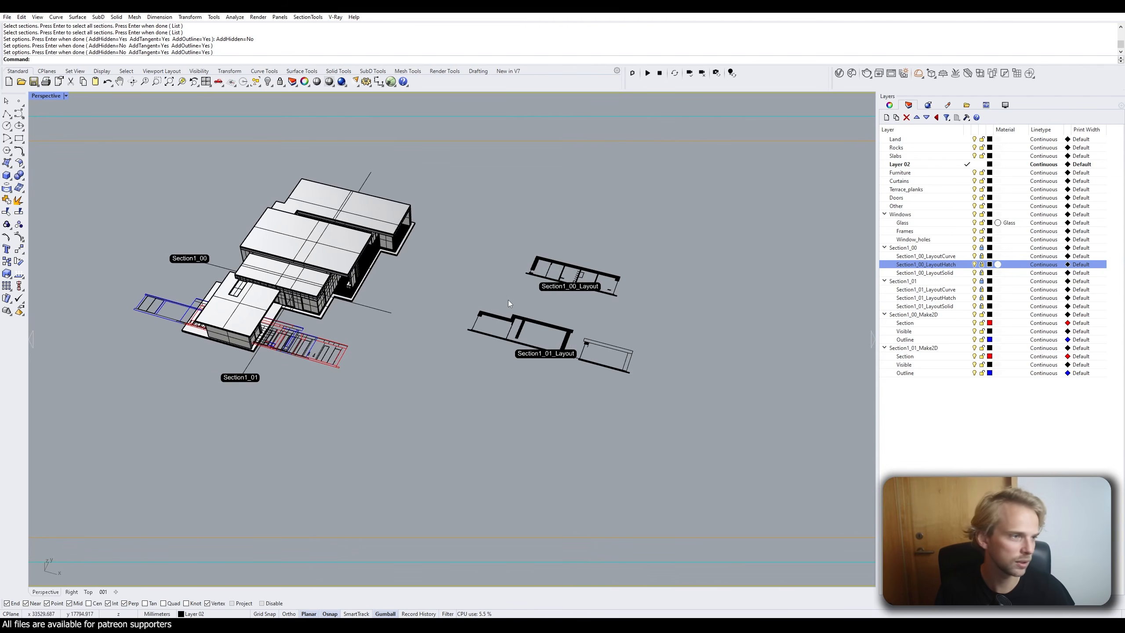
{"action": "left_click", "coordinate": [922, 316]}
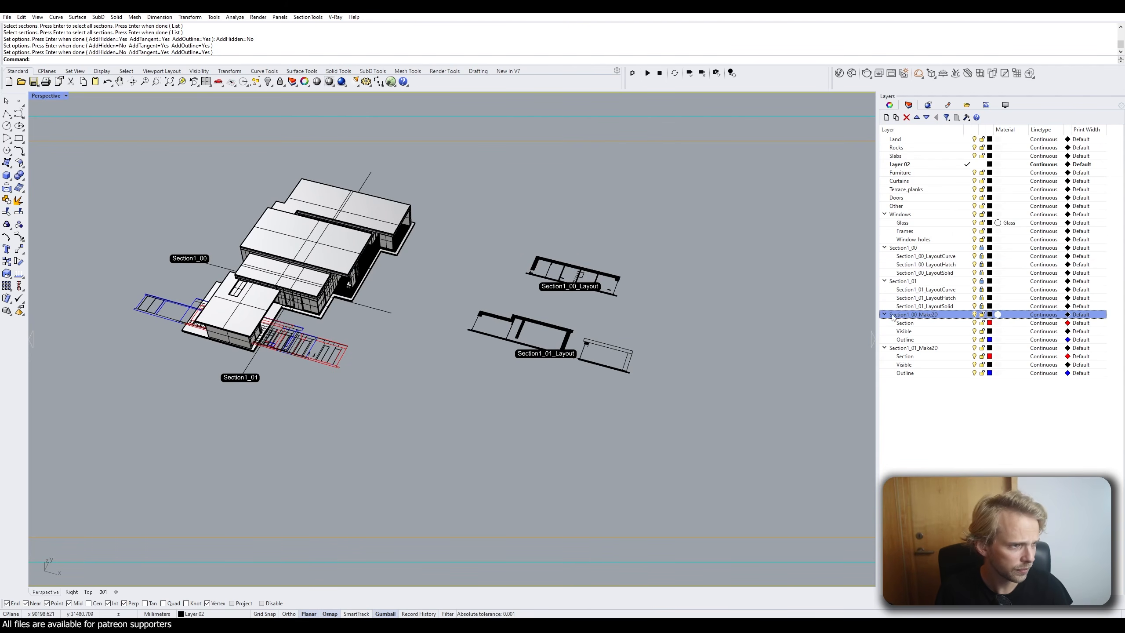
Select the Section1_00_Make2D curves and move them above Section1_00_Layout.
{"action": "right_click", "coordinate": [928, 317]}
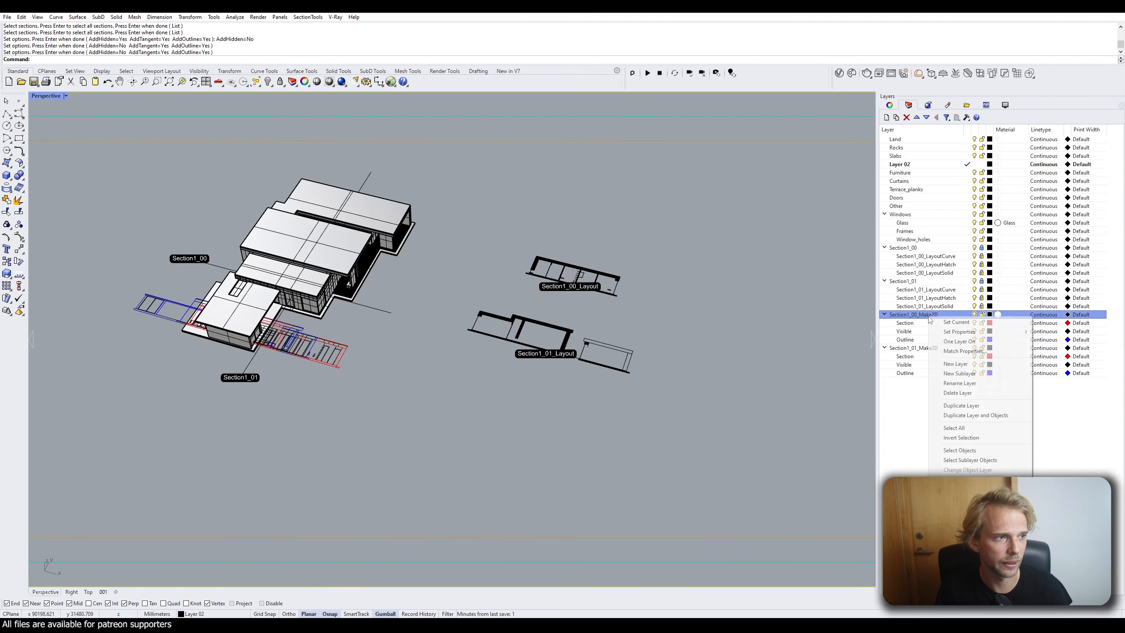
{"action": "left_click", "coordinate": [969, 459]}
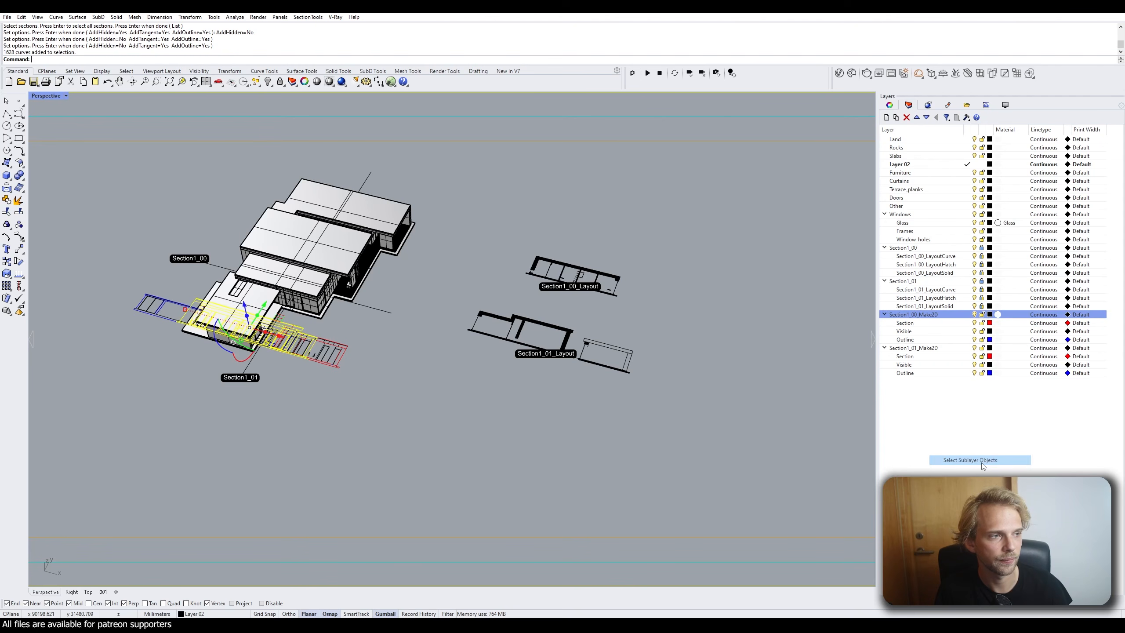
{"action": "right_click_drag", "start_coordinate": [424, 335], "coordinate": [311, 367]}
{"action": "left_click_drag", "start_coordinate": [286, 365], "coordinate": [620, 241]}
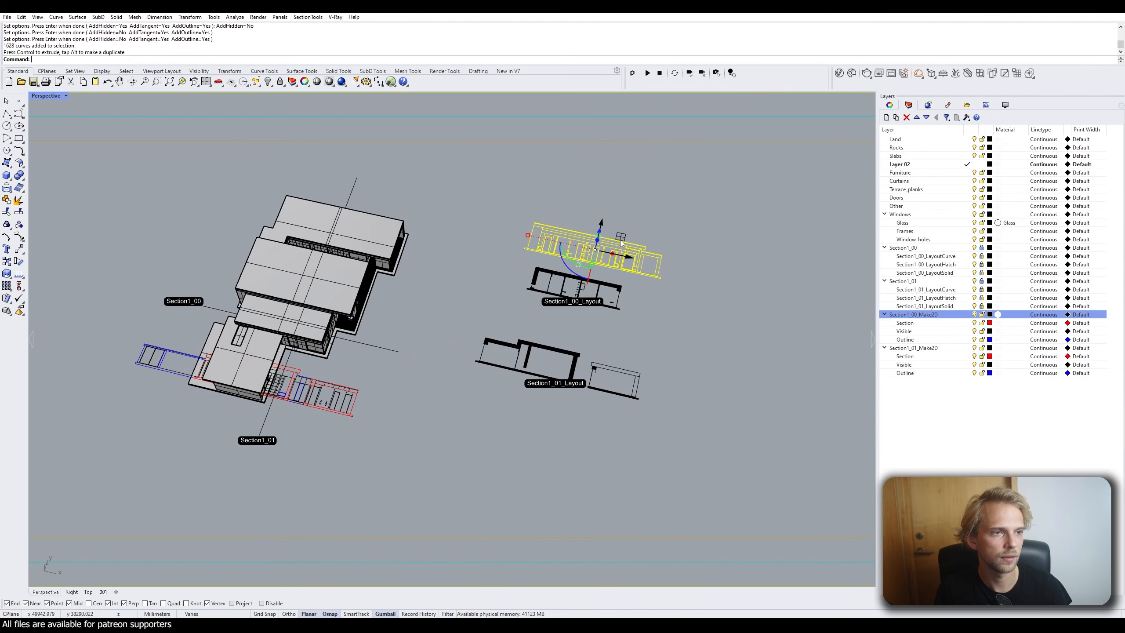
{"action": "right_click_drag", "start_coordinate": [674, 227], "coordinate": [621, 274], "text": "shift"}
{"action": "left_click_drag", "start_coordinate": [548, 265], "coordinate": [559, 235]}
{"action": "left_click", "coordinate": [670, 233]}
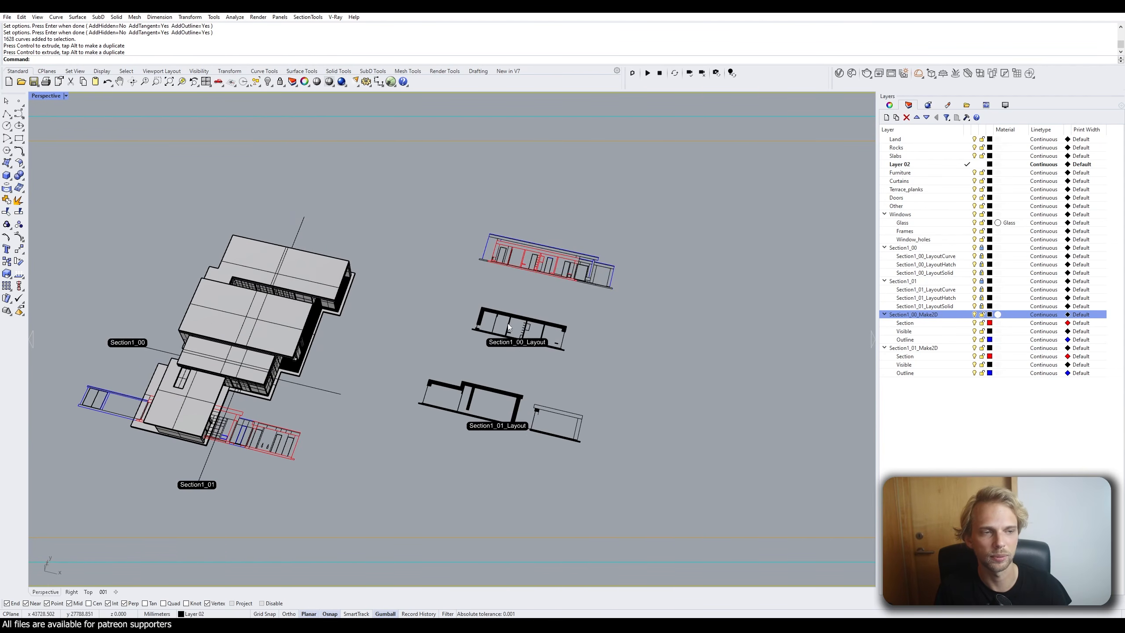
Select the Section1_01_Make2D curves and move them into empty space below the layouts.
{"action": "right_click_drag", "start_coordinate": [459, 322], "coordinate": [535, 261], "text": "shift"}
{"action": "left_click", "coordinate": [913, 348]}
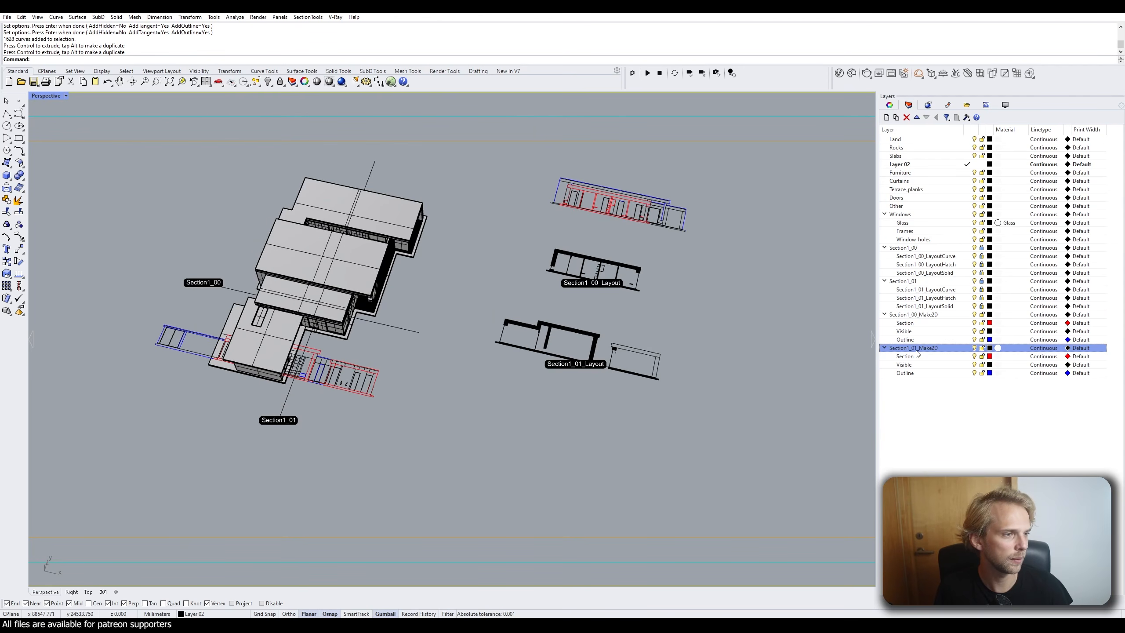
{"action": "right_click", "coordinate": [915, 349]}
{"action": "left_click", "coordinate": [941, 461]}
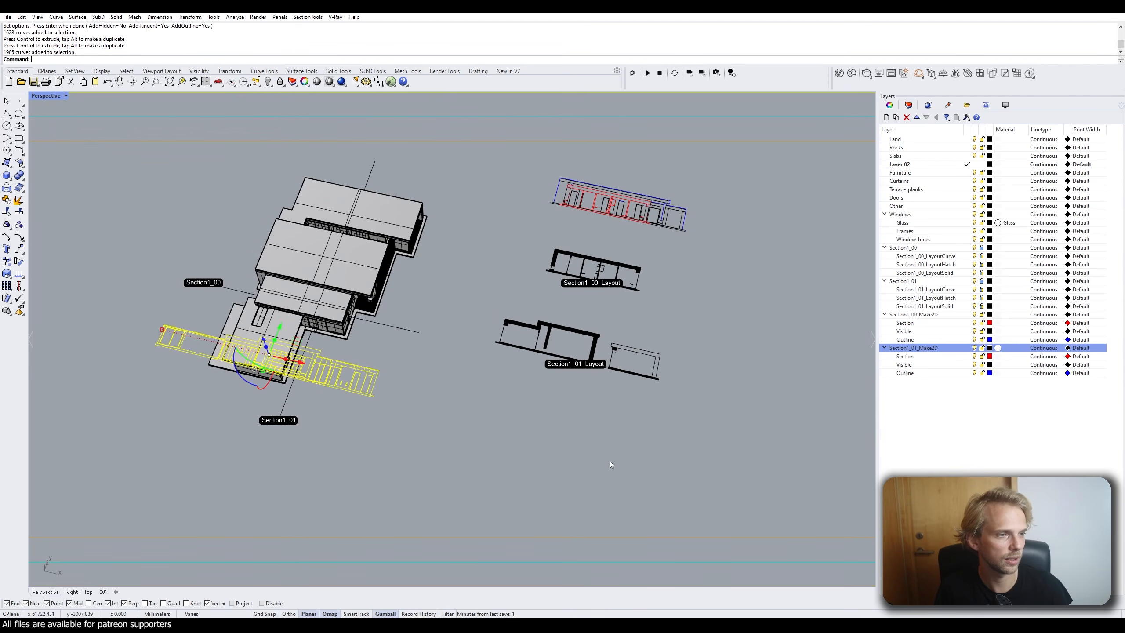
{"action": "left_click_drag", "start_coordinate": [311, 348], "coordinate": [598, 404]}
{"action": "left_click", "coordinate": [729, 335]}
{"action": "right_click_drag", "start_coordinate": [718, 335], "coordinate": [593, 333], "text": "shift"}
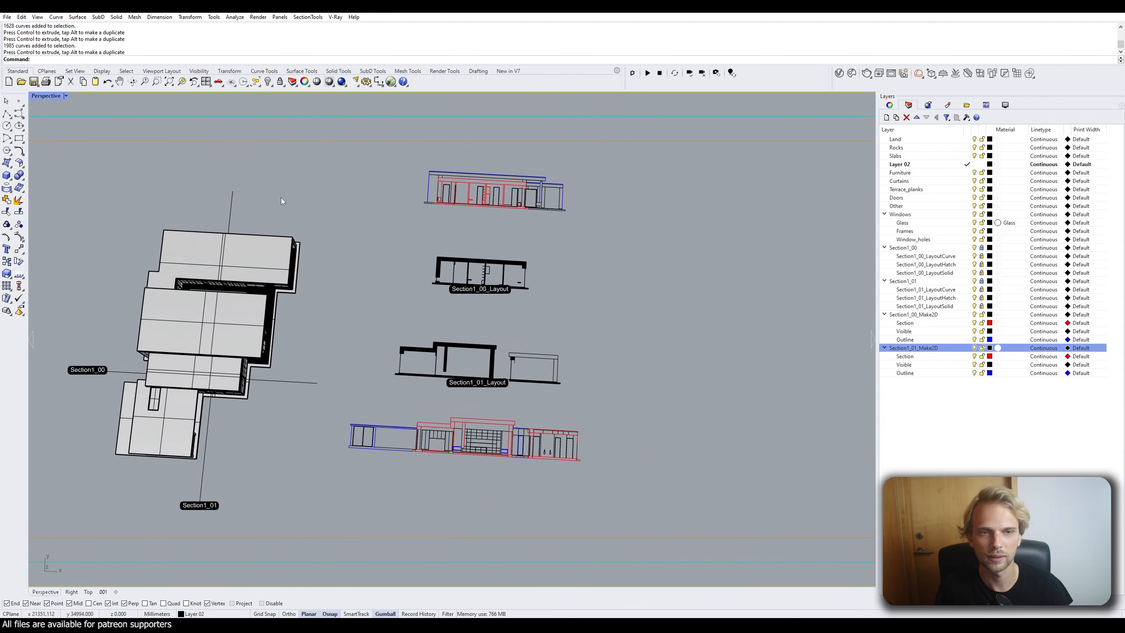
In the maximized Top view, move the Section1_01 Make2D elevation onto its layout's corner.
{"action": "double_click", "coordinate": [30, 95]}
{"action": "double_click", "coordinate": [40, 95]}
{"action": "scroll", "coordinate": [371, 264], "scroll_direction": "down", "scroll_amount": 4}
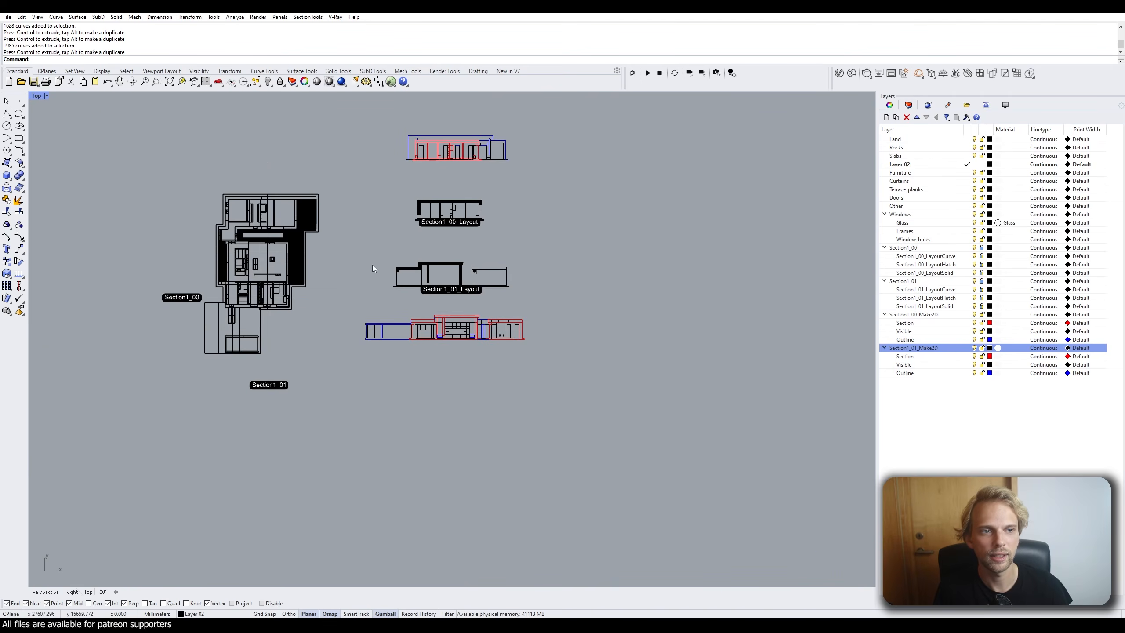
{"action": "scroll", "coordinate": [425, 327], "scroll_direction": "up", "scroll_amount": 4}
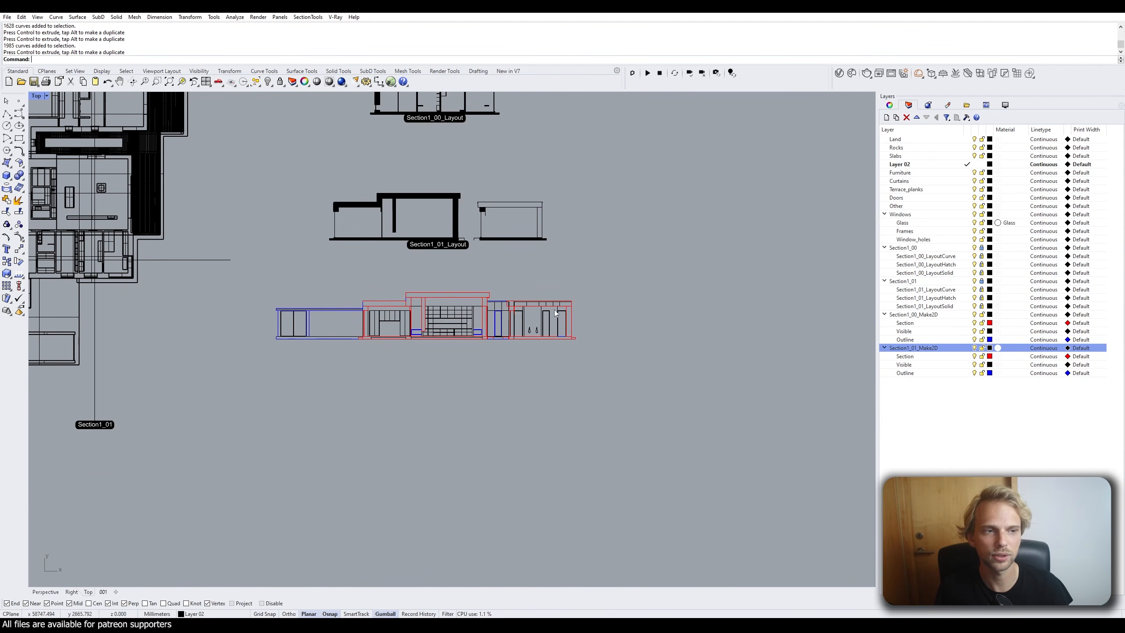
{"action": "left_click_drag", "start_coordinate": [602, 397], "coordinate": [261, 279]}
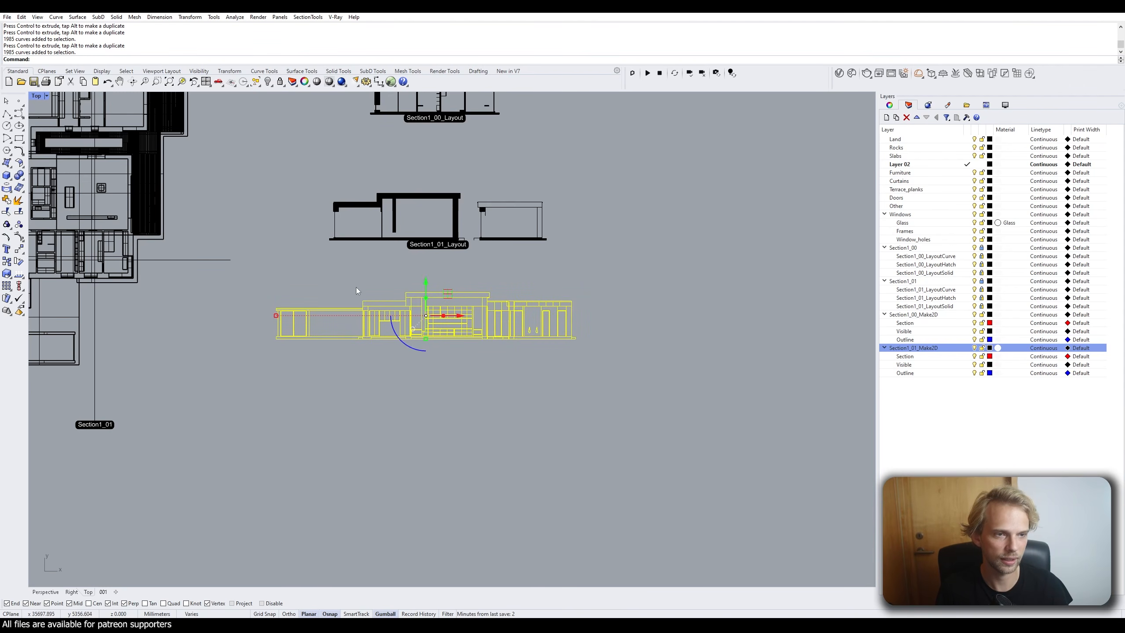
{"action": "type", "text": "m"}
{"action": "key", "text": "Return"}
{"action": "scroll", "coordinate": [429, 282], "scroll_direction": "up", "scroll_amount": 3}
{"action": "scroll", "coordinate": [380, 297], "scroll_direction": "down", "scroll_amount": 1}
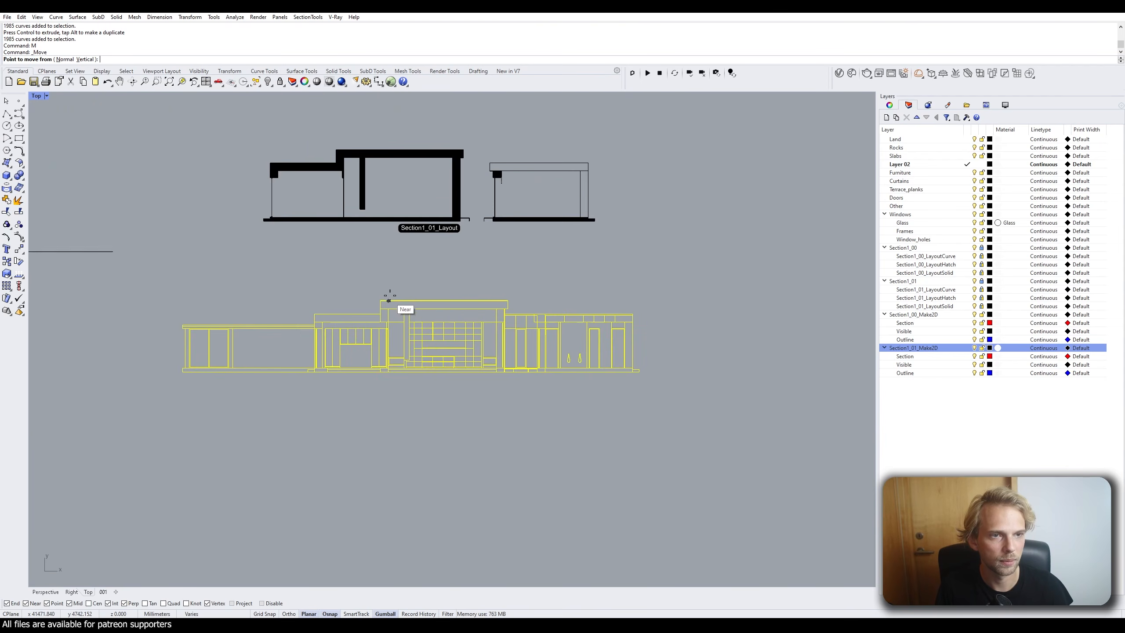
{"action": "left_click", "coordinate": [382, 301]}
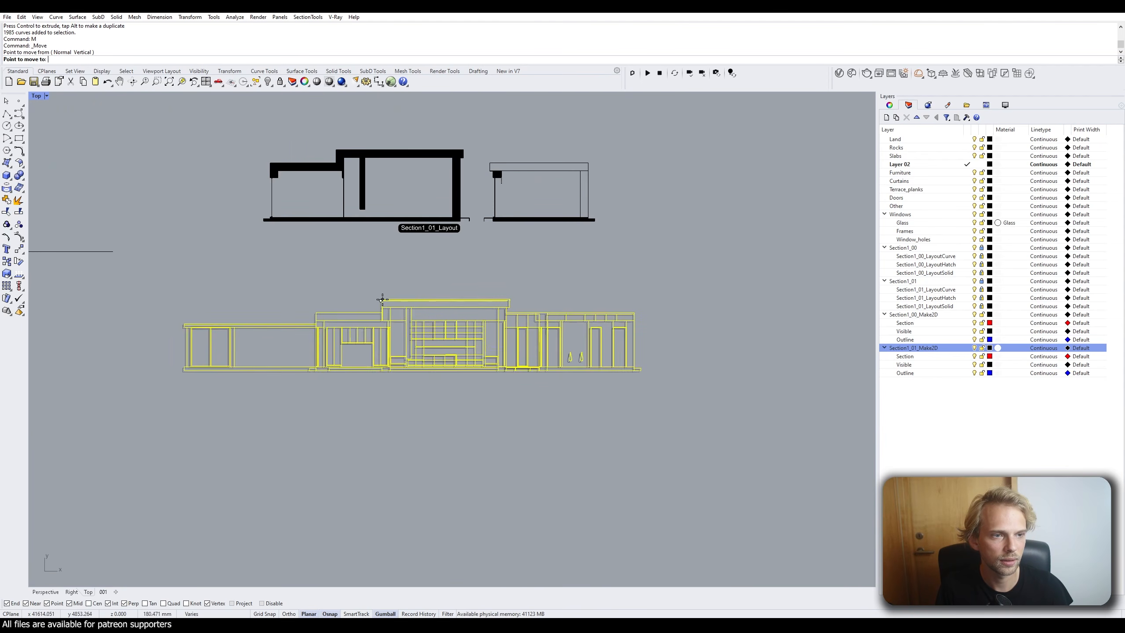
{"action": "scroll", "coordinate": [330, 164], "scroll_direction": "up", "scroll_amount": 6}
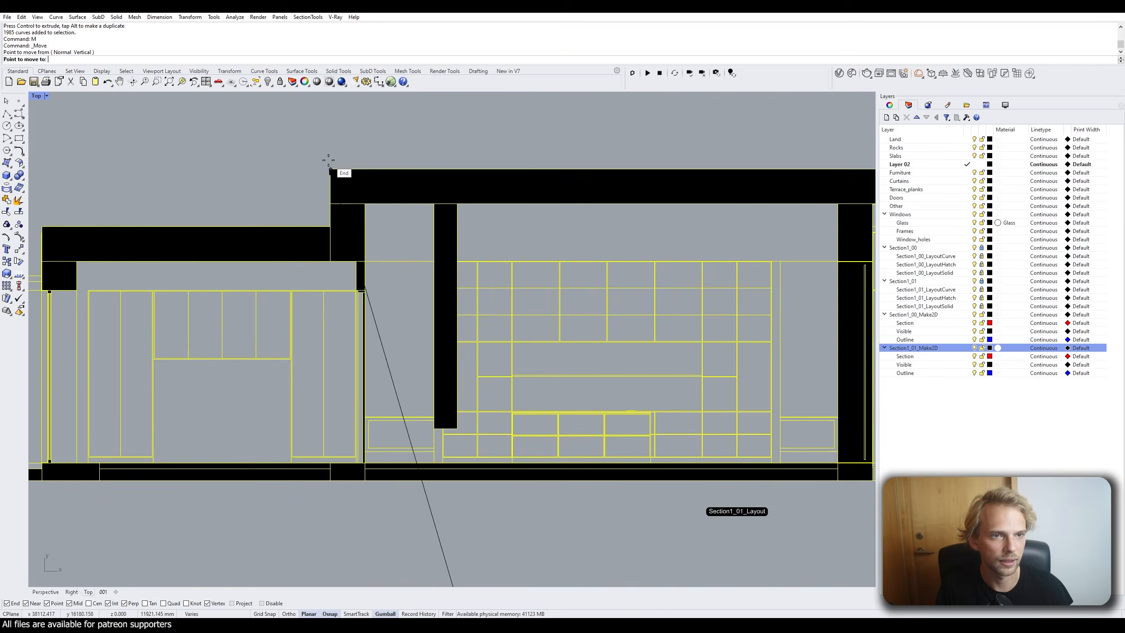
{"action": "scroll", "coordinate": [330, 165], "scroll_direction": "up", "scroll_amount": 5}
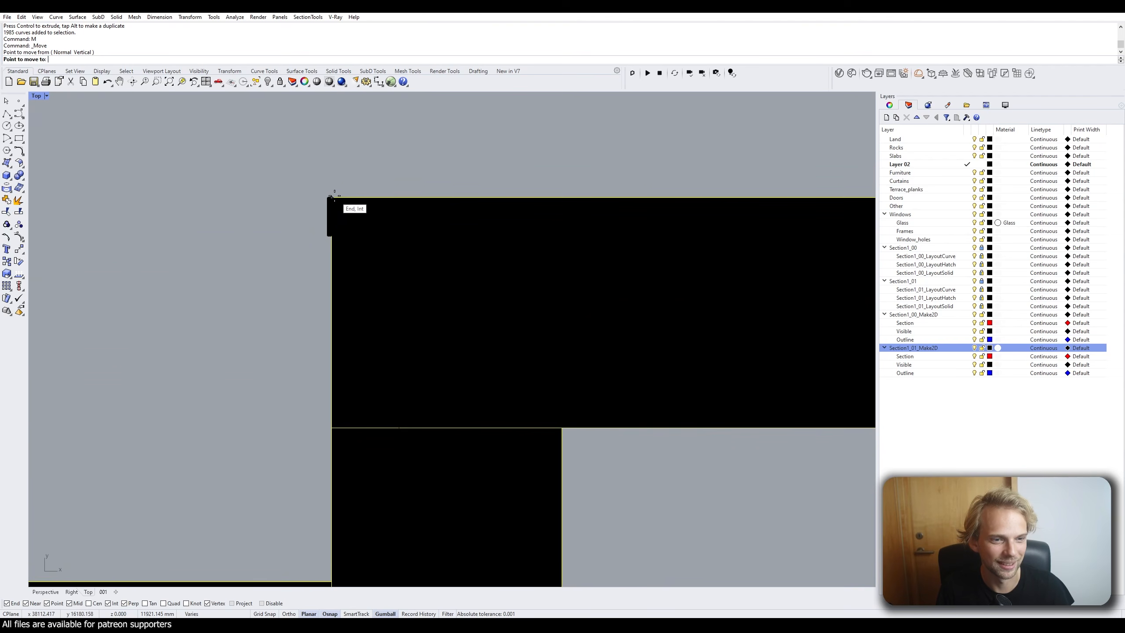
{"action": "scroll", "coordinate": [334, 195], "scroll_direction": "up", "scroll_amount": 2}
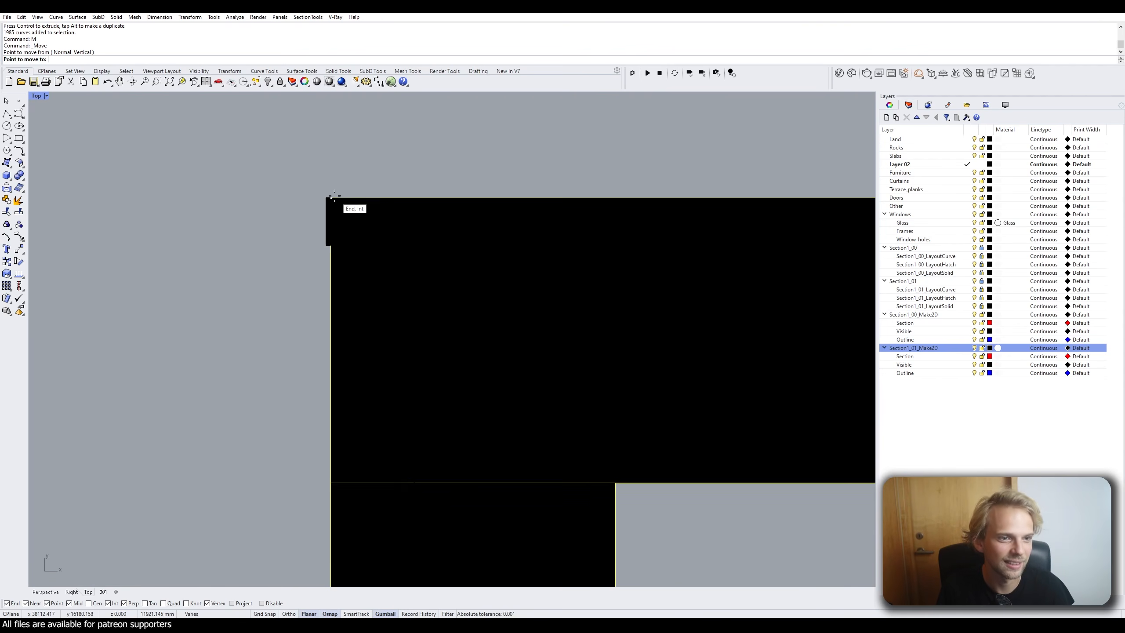
{"action": "left_click", "coordinate": [334, 195]}
Select the Section1_00 Make2D elevation and move it to a picked target point.
{"action": "scroll", "coordinate": [296, 176], "scroll_direction": "down", "scroll_amount": 6}
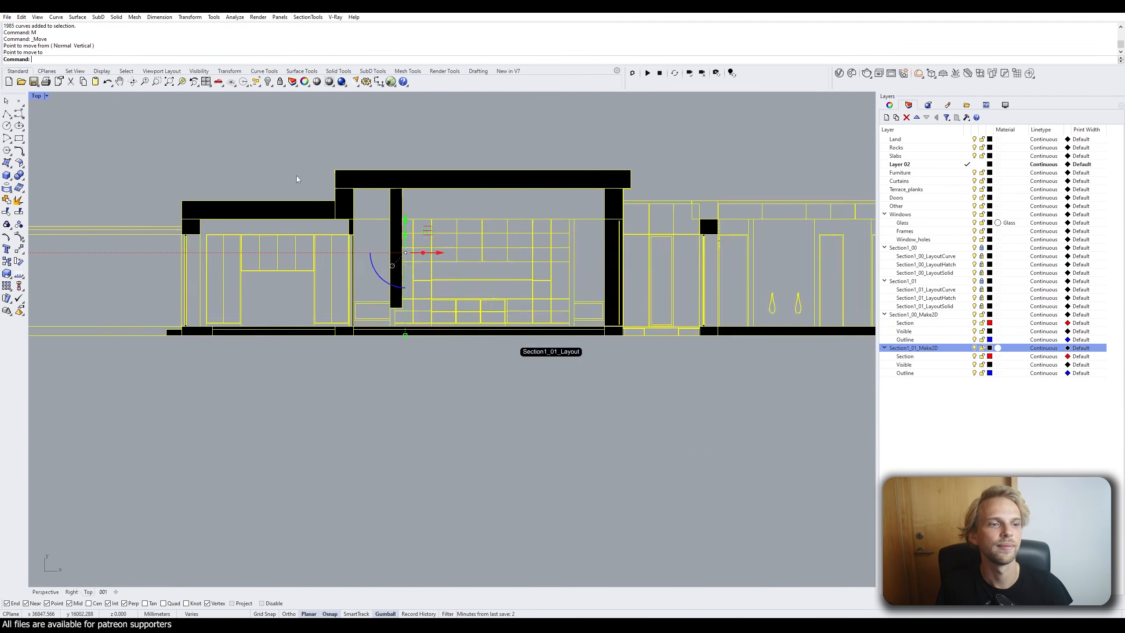
{"action": "mouse_move", "coordinate": [304, 167]}
{"action": "right_mouse_down"}
{"action": "mouse_move", "coordinate": [353, 229]}
{"action": "mouse_move", "coordinate": [409, 228]}
{"action": "mouse_move", "coordinate": [380, 445]}
{"action": "right_mouse_up"}
{"action": "scroll", "coordinate": [353, 229], "scroll_direction": "down", "scroll_amount": 4}
{"action": "scroll", "coordinate": [428, 217], "scroll_direction": "down", "scroll_amount": 6}
{"action": "right_click_drag", "start_coordinate": [426, 210], "coordinate": [376, 274]}
{"action": "left_click_drag", "start_coordinate": [285, 177], "coordinate": [488, 269]}
{"action": "type", "text": "m"}
{"action": "key", "text": "Return"}
{"action": "scroll", "coordinate": [331, 231], "scroll_direction": "up", "scroll_amount": 6}
{"action": "mouse_move", "coordinate": [331, 231]}
{"action": "right_mouse_down"}
{"action": "mouse_move", "coordinate": [377, 229]}
{"action": "mouse_move", "coordinate": [330, 167]}
{"action": "right_mouse_up"}
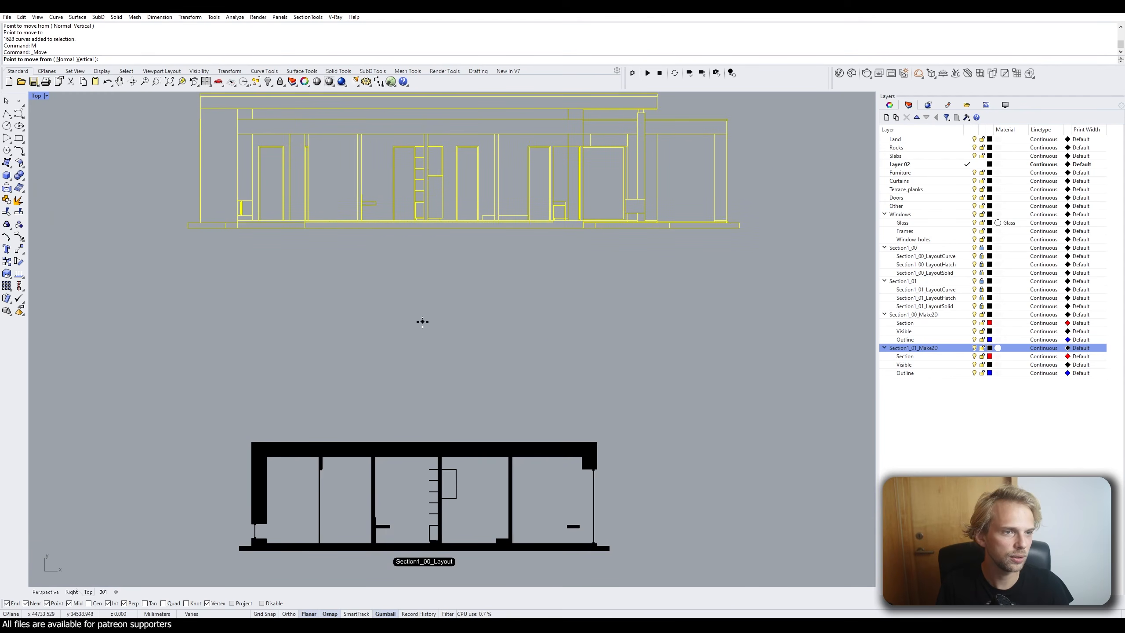
{"action": "left_click", "coordinate": [437, 318]}
{"action": "left_click", "coordinate": [444, 319]}
{"action": "mouse_move", "coordinate": [527, 349]}
{"action": "right_mouse_down"}
{"action": "mouse_move", "coordinate": [467, 312]}
{"action": "mouse_move", "coordinate": [439, 361]}
{"action": "right_mouse_up"}
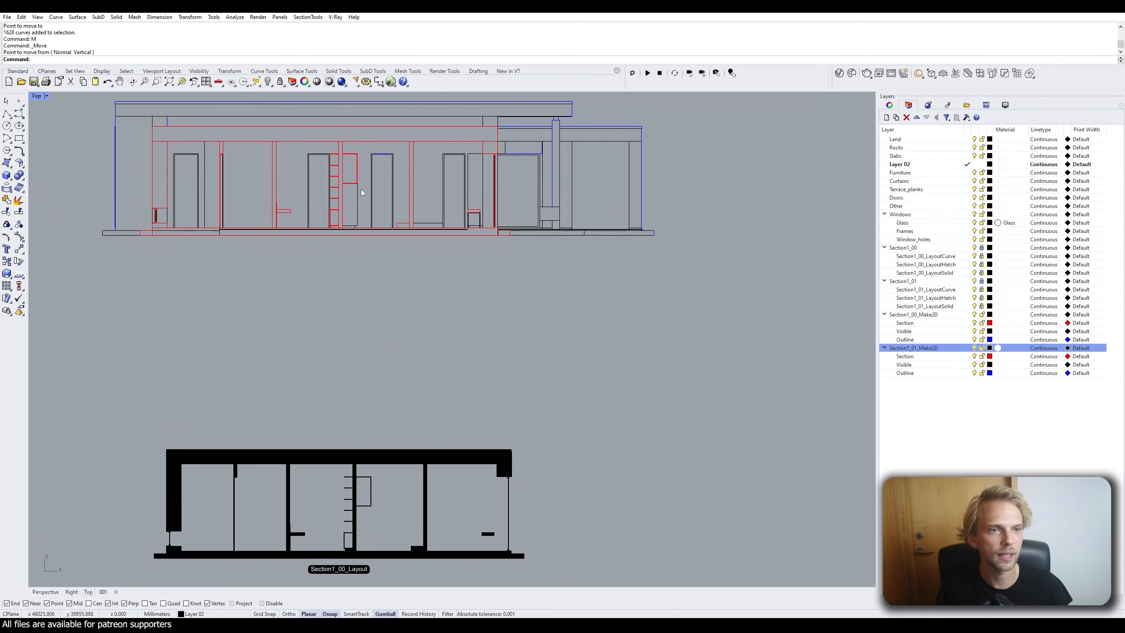
Select the Section1_00_Make2D sublayers and toggle the red section lines off and on.
{"action": "left_click", "coordinate": [935, 325]}
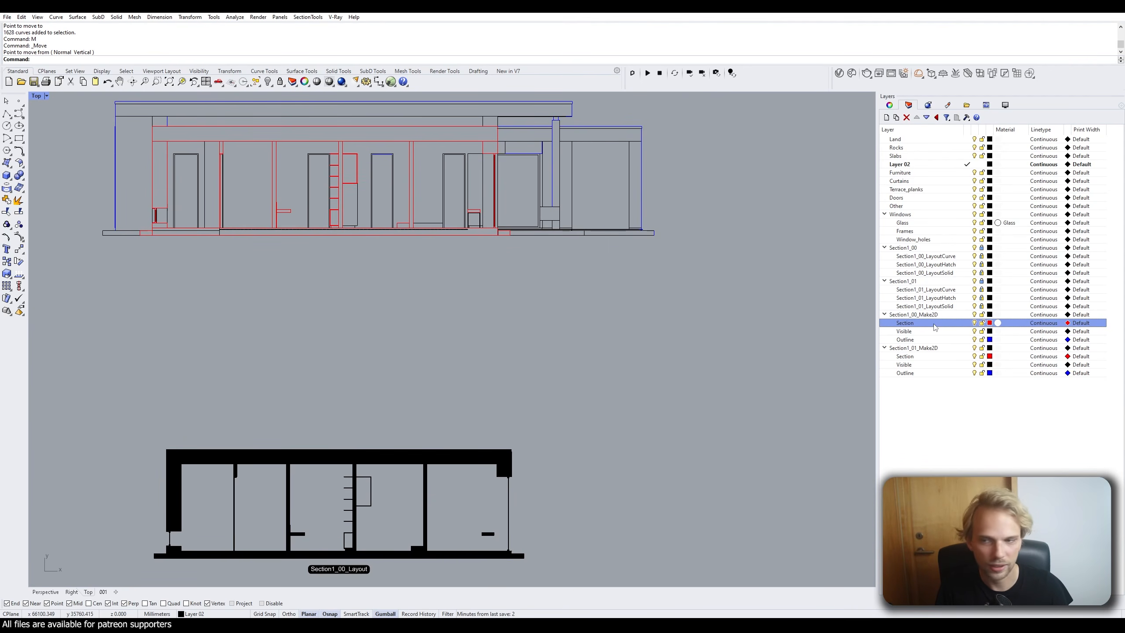
{"action": "left_click", "coordinate": [935, 332]}
{"action": "left_click", "coordinate": [937, 339]}
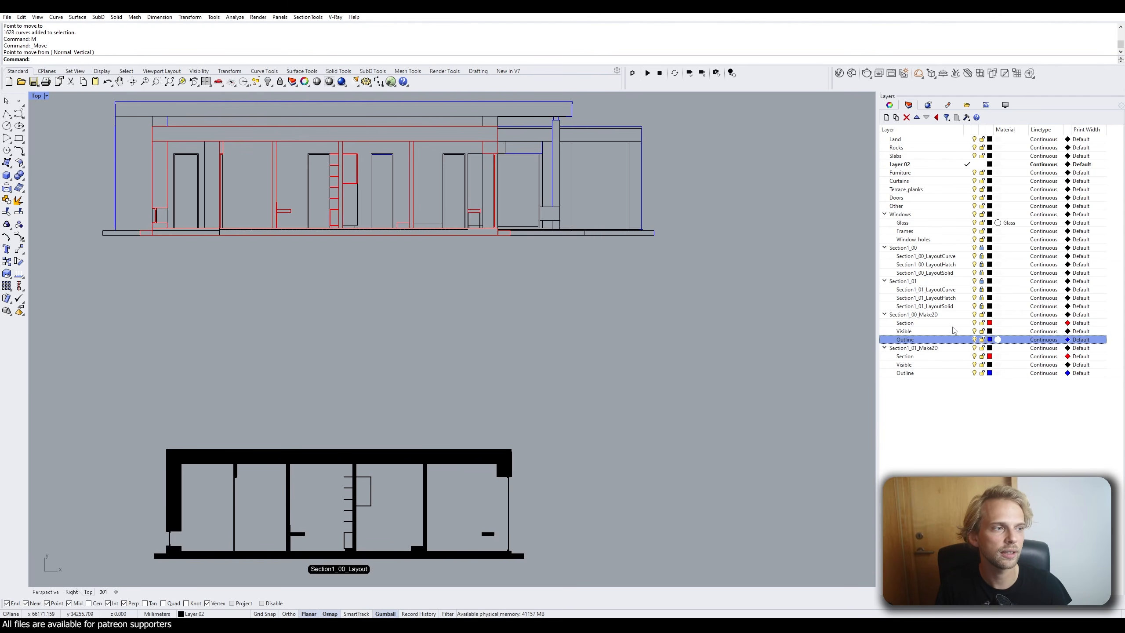
{"action": "left_click", "coordinate": [974, 323]}
{"action": "left_click", "coordinate": [974, 323]}
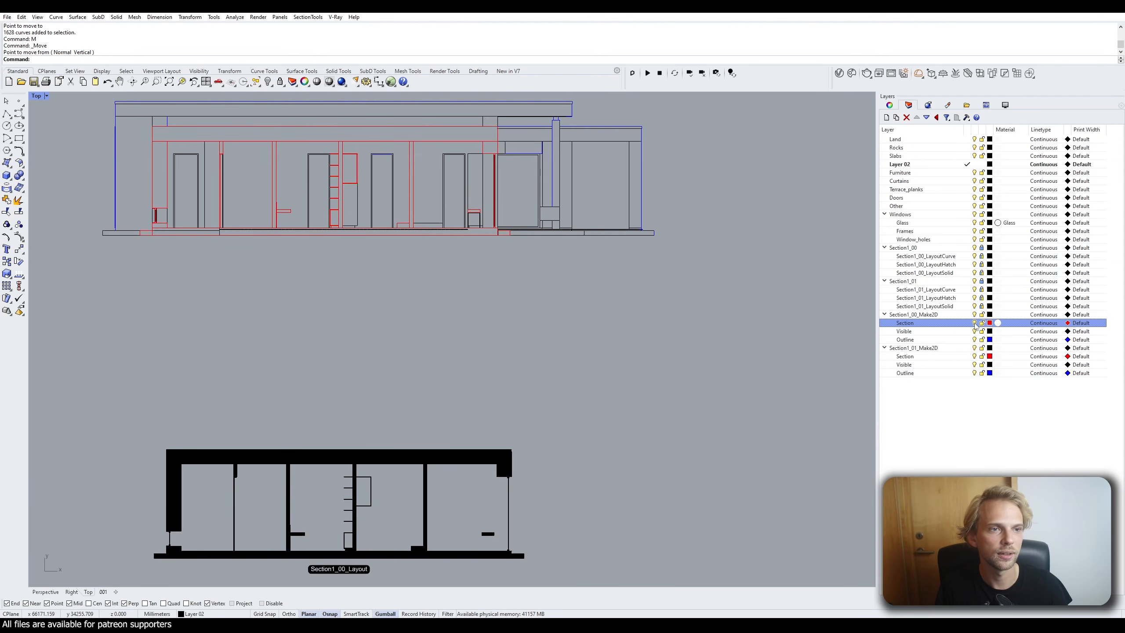
{"action": "left_click", "coordinate": [974, 323]}
{"action": "left_click", "coordinate": [973, 323]}
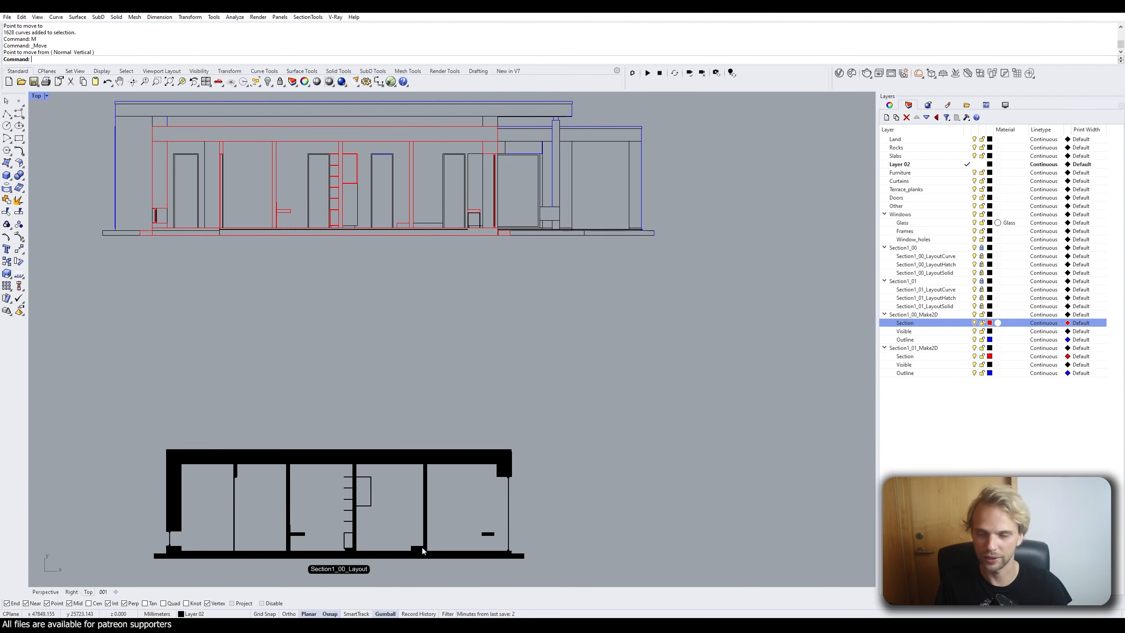
Snap the Section1_00 elevation's corner exactly onto Section1_00_Layout's corner.
{"action": "scroll", "coordinate": [326, 203], "scroll_direction": "down", "scroll_amount": 2}
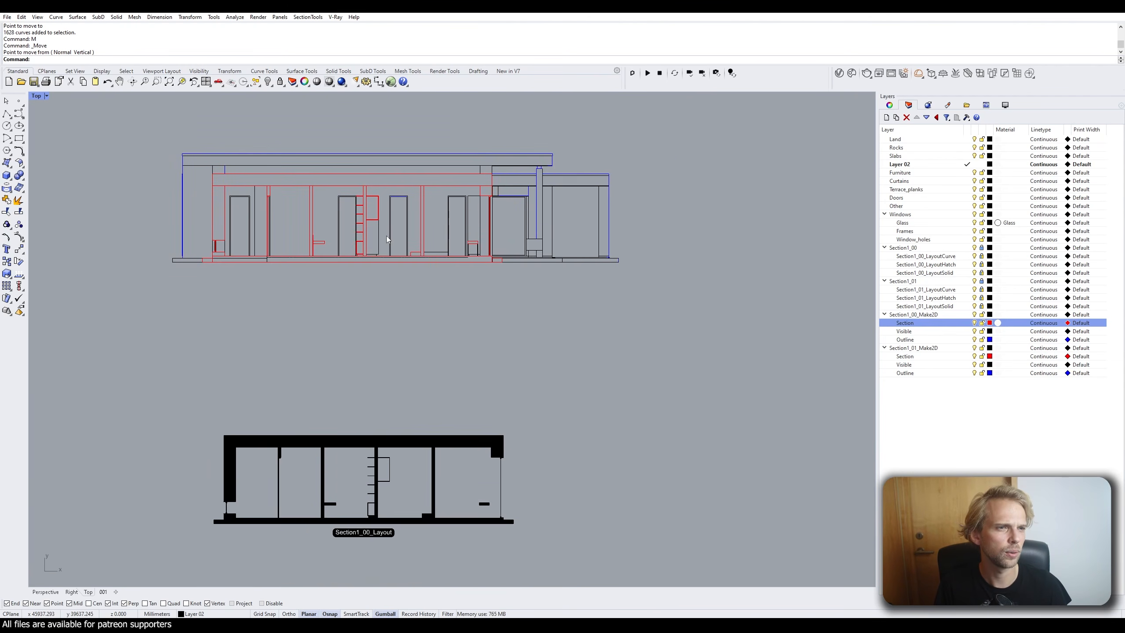
{"action": "left_click_drag", "start_coordinate": [697, 340], "coordinate": [88, 93]}
{"action": "type", "text": "m"}
{"action": "key", "text": "Return"}
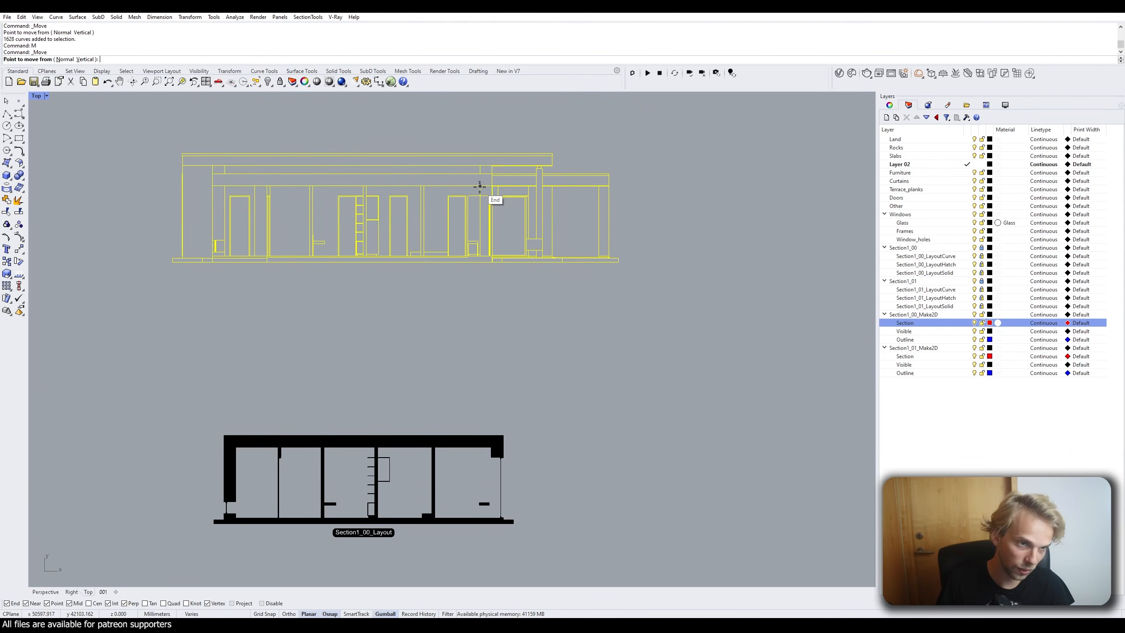
{"action": "left_click", "coordinate": [480, 185]}
{"action": "scroll", "coordinate": [481, 186], "scroll_direction": "up", "scroll_amount": 5}
{"action": "scroll", "coordinate": [481, 185], "scroll_direction": "down", "scroll_amount": 4}
{"action": "scroll", "coordinate": [514, 284], "scroll_direction": "up", "scroll_amount": 5}
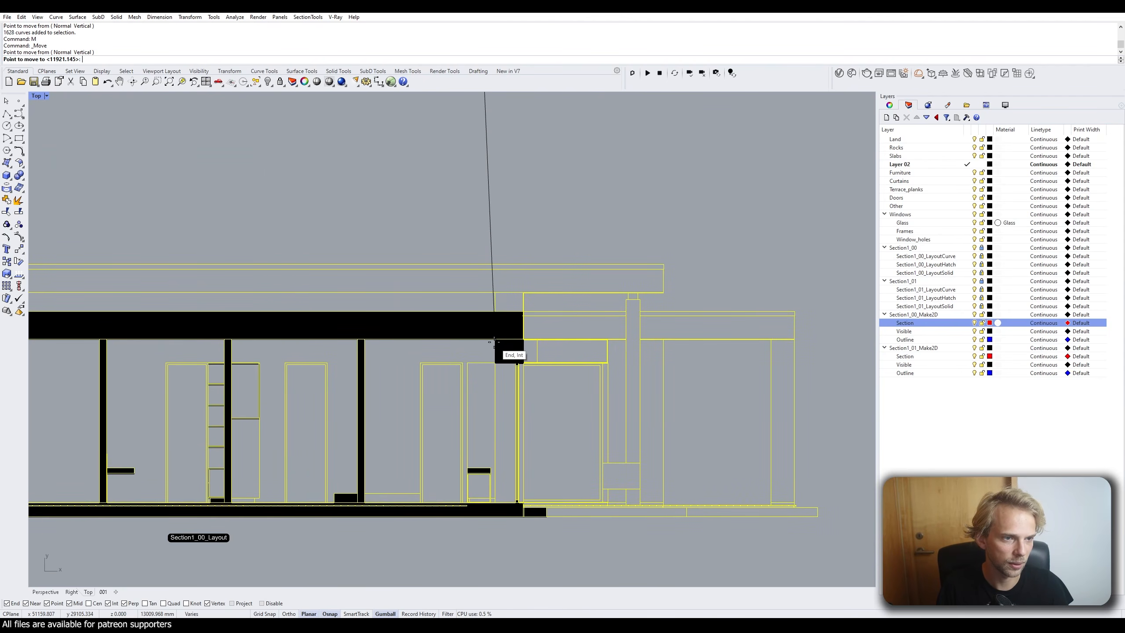
{"action": "left_click", "coordinate": [495, 339]}
{"action": "key", "text": "Escape"}
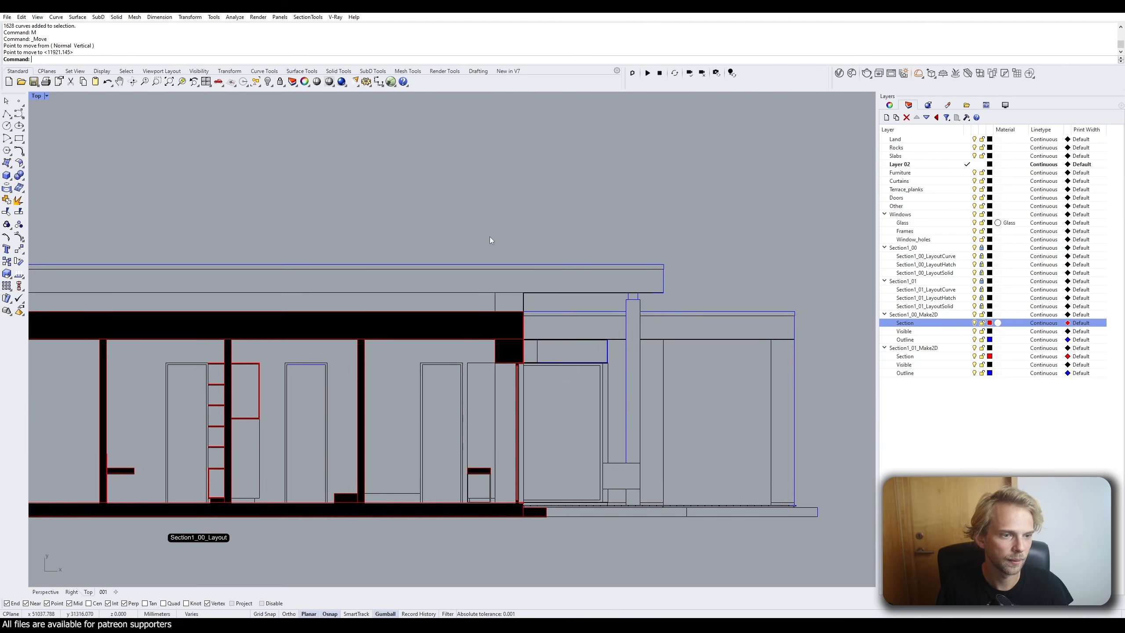
{"action": "scroll", "coordinate": [489, 237], "scroll_direction": "down", "scroll_amount": 4}
{"action": "right_click_drag", "start_coordinate": [374, 243], "coordinate": [401, 213]}
{"action": "scroll", "coordinate": [401, 195], "scroll_direction": "down", "scroll_amount": 2}
{"action": "scroll", "coordinate": [400, 196], "scroll_direction": "up", "scroll_amount": 2}
{"action": "scroll", "coordinate": [396, 223], "scroll_direction": "down", "scroll_amount": 4}
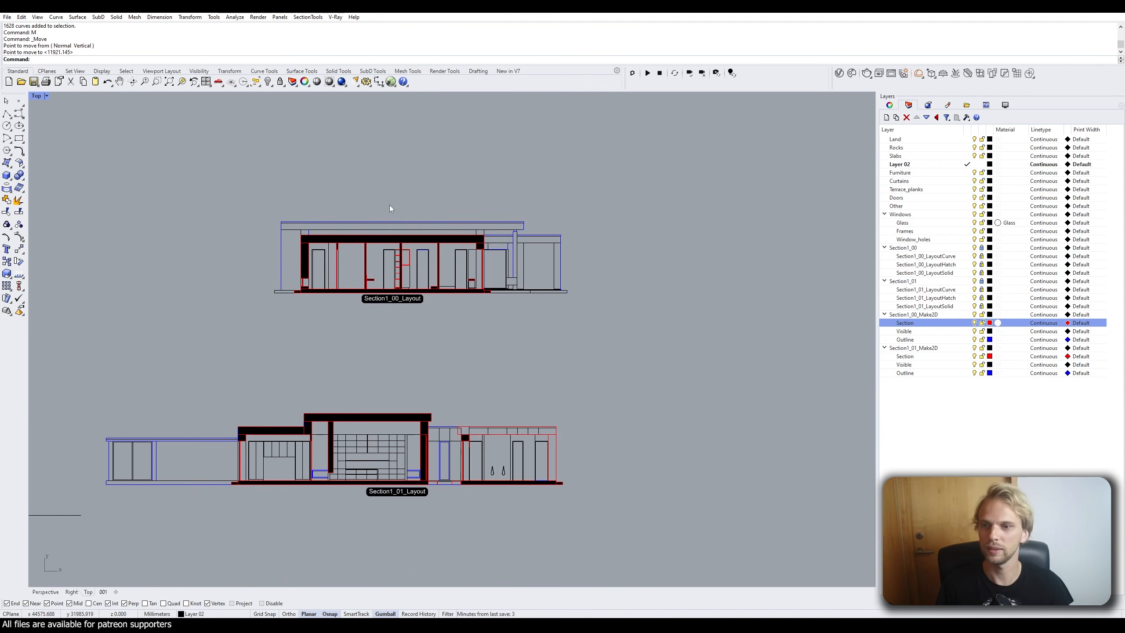
{"action": "right_click_drag", "start_coordinate": [389, 206], "coordinate": [418, 162]}
{"action": "scroll", "coordinate": [362, 429], "scroll_direction": "up", "scroll_amount": 10}
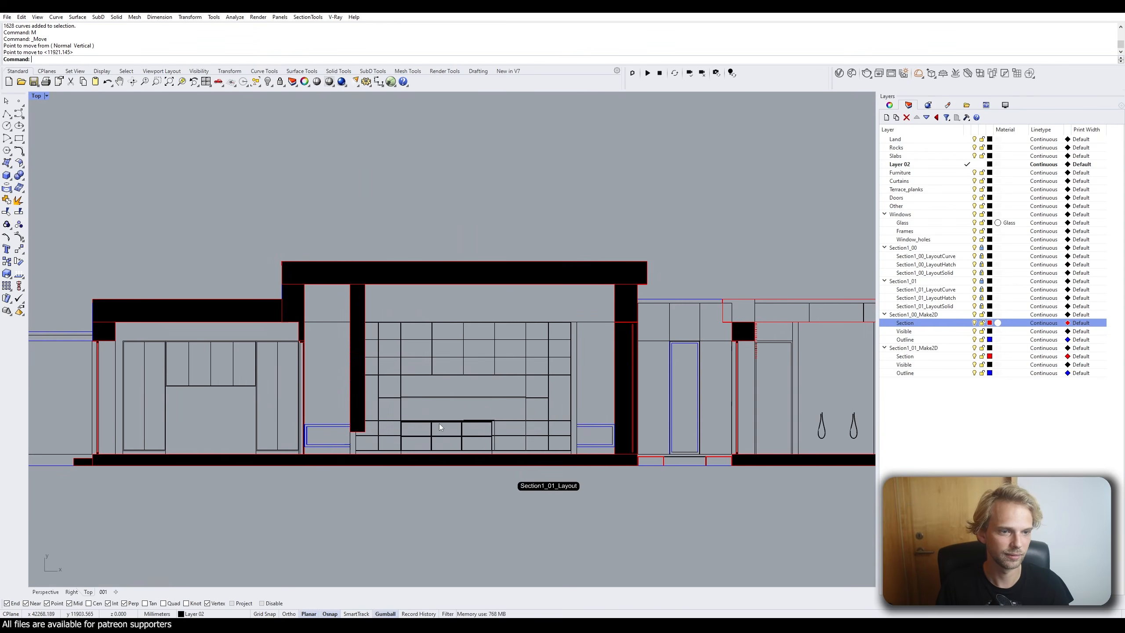
{"action": "scroll", "coordinate": [439, 423], "scroll_direction": "down", "scroll_amount": 5}
{"action": "scroll", "coordinate": [392, 346], "scroll_direction": "down", "scroll_amount": 2}
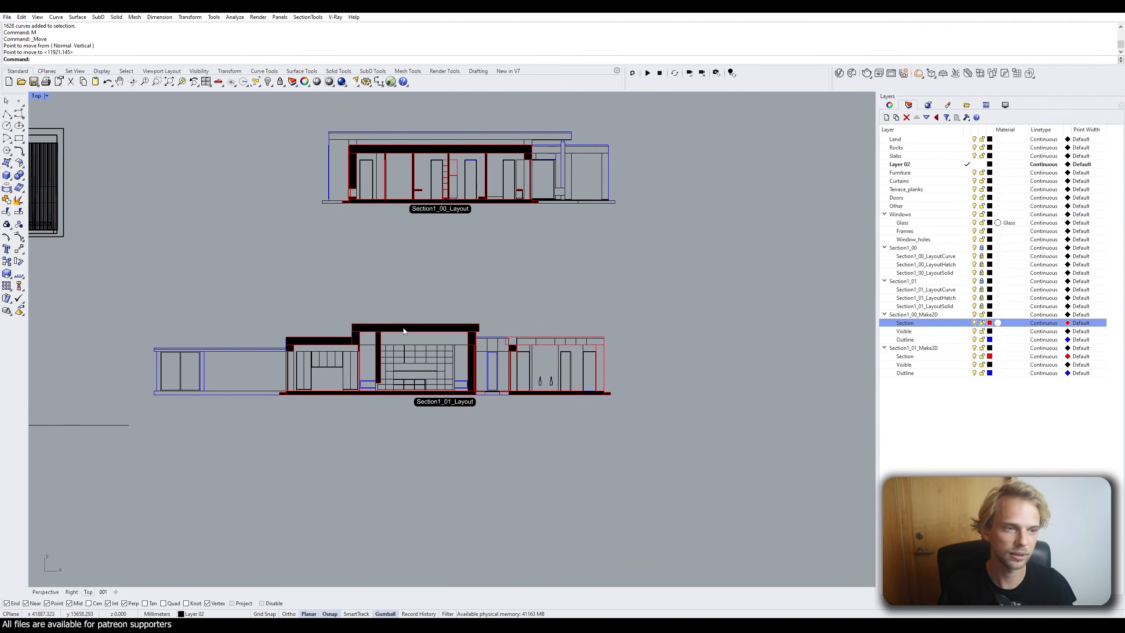
{"action": "scroll", "coordinate": [470, 284], "scroll_direction": "down", "scroll_amount": 1}
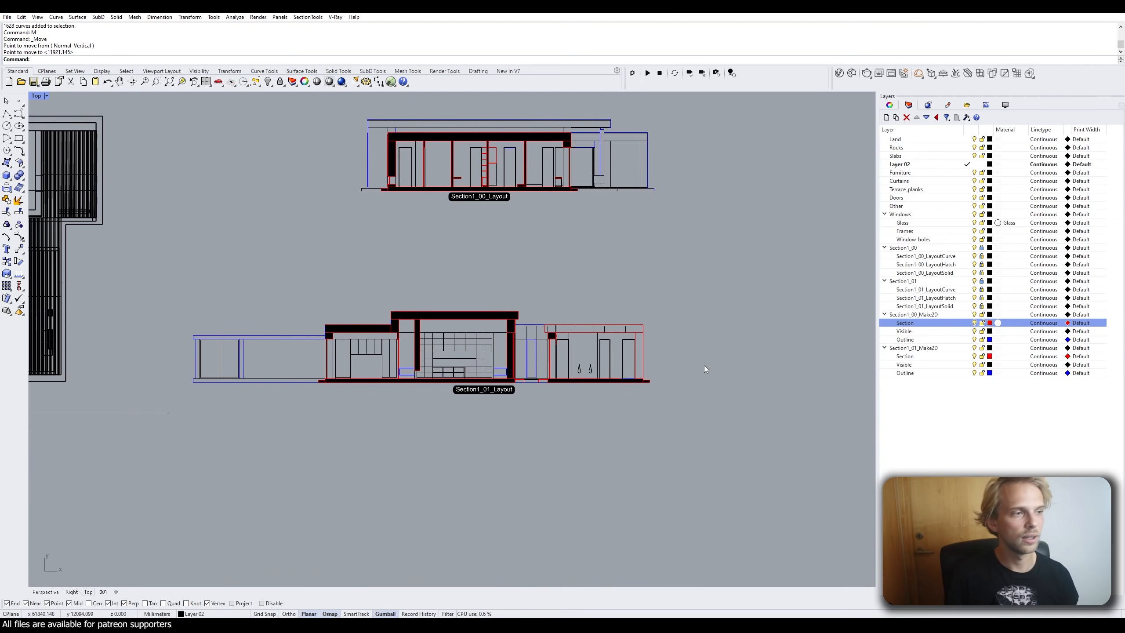
{"action": "scroll", "coordinate": [703, 366], "scroll_direction": "up", "scroll_amount": 3}
{"action": "right_click_drag", "start_coordinate": [562, 328], "coordinate": [514, 323]}
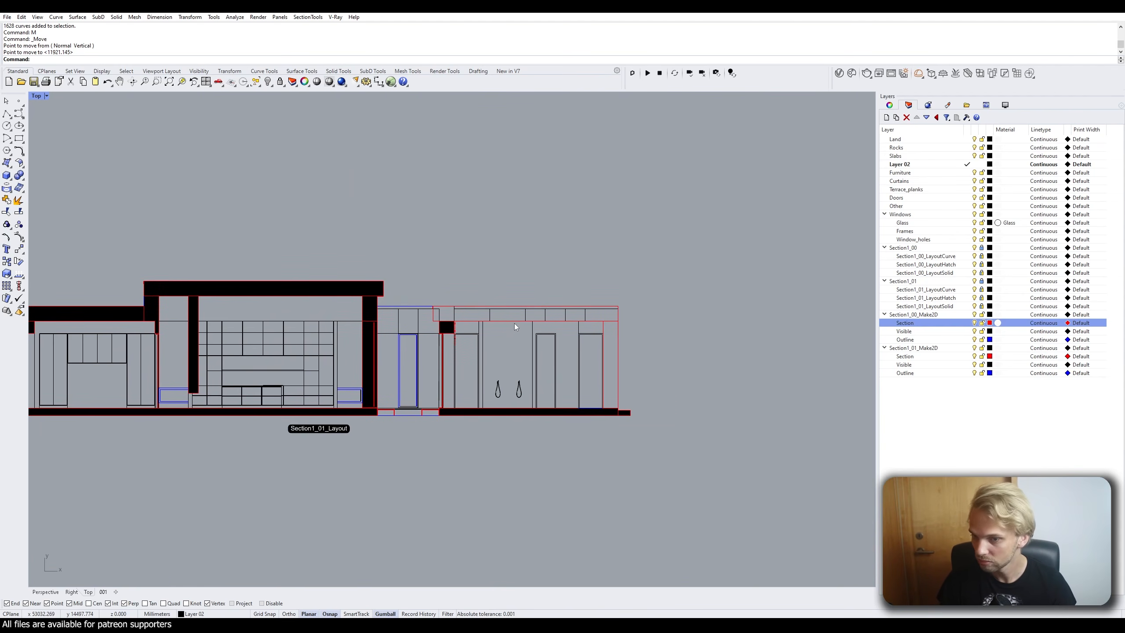
{"action": "left_click", "coordinate": [941, 348]}
{"action": "right_click", "coordinate": [940, 349]}
{"action": "key", "text": "Escape"}
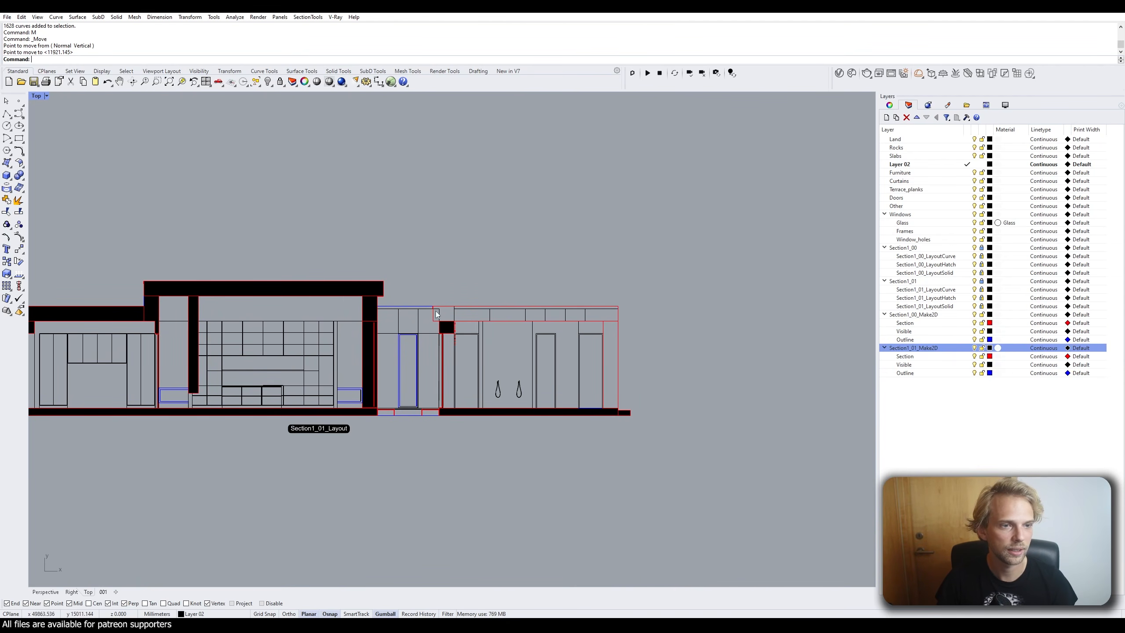
{"action": "scroll", "coordinate": [436, 310], "scroll_direction": "up", "scroll_amount": 3}
{"action": "right_click_drag", "start_coordinate": [437, 329], "coordinate": [272, 305]}
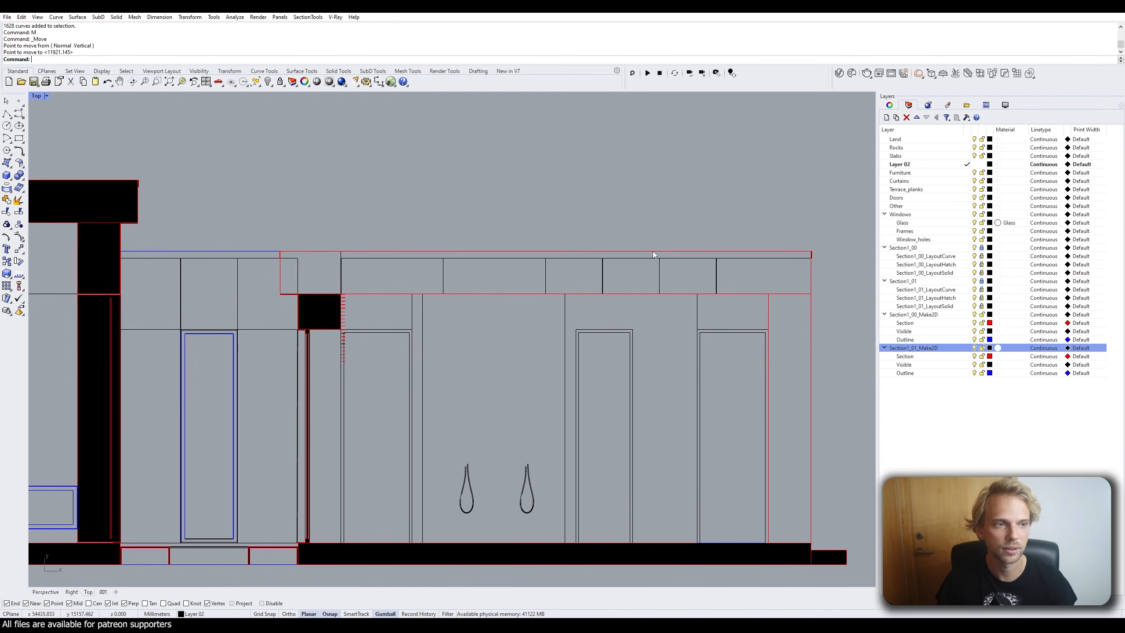
{"action": "scroll", "coordinate": [779, 429], "scroll_direction": "down", "scroll_amount": 4}
{"action": "right_click_drag", "start_coordinate": [384, 334], "coordinate": [239, 260]}
{"action": "scroll", "coordinate": [571, 272], "scroll_direction": "up", "scroll_amount": 2}
{"action": "right_click_drag", "start_coordinate": [571, 273], "coordinate": [478, 242]}
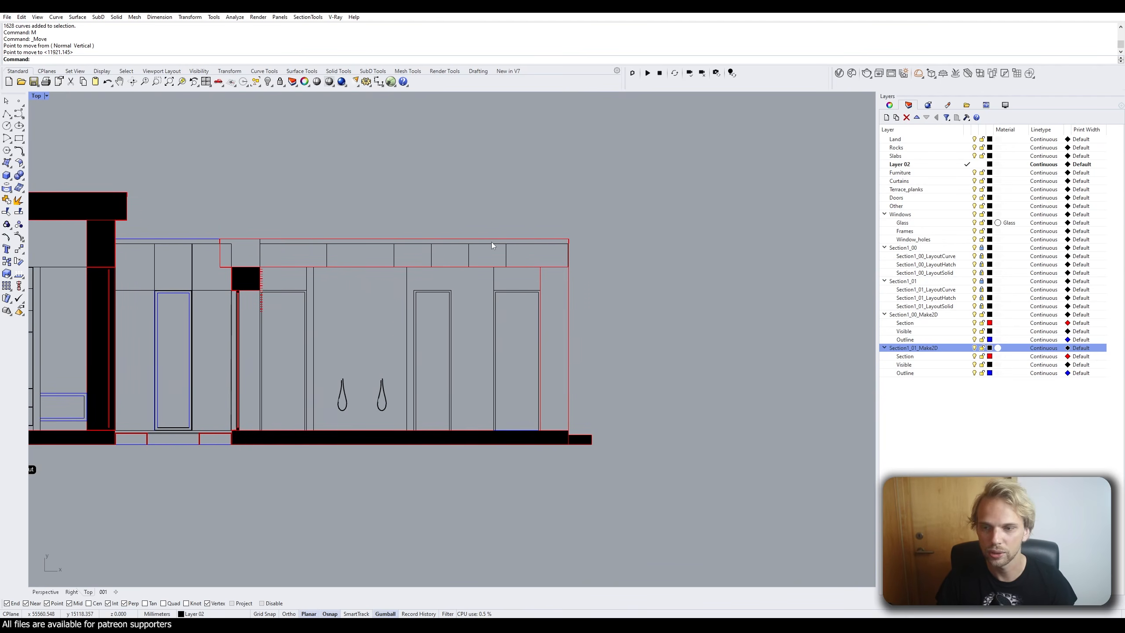
{"action": "left_click", "coordinate": [934, 358]}
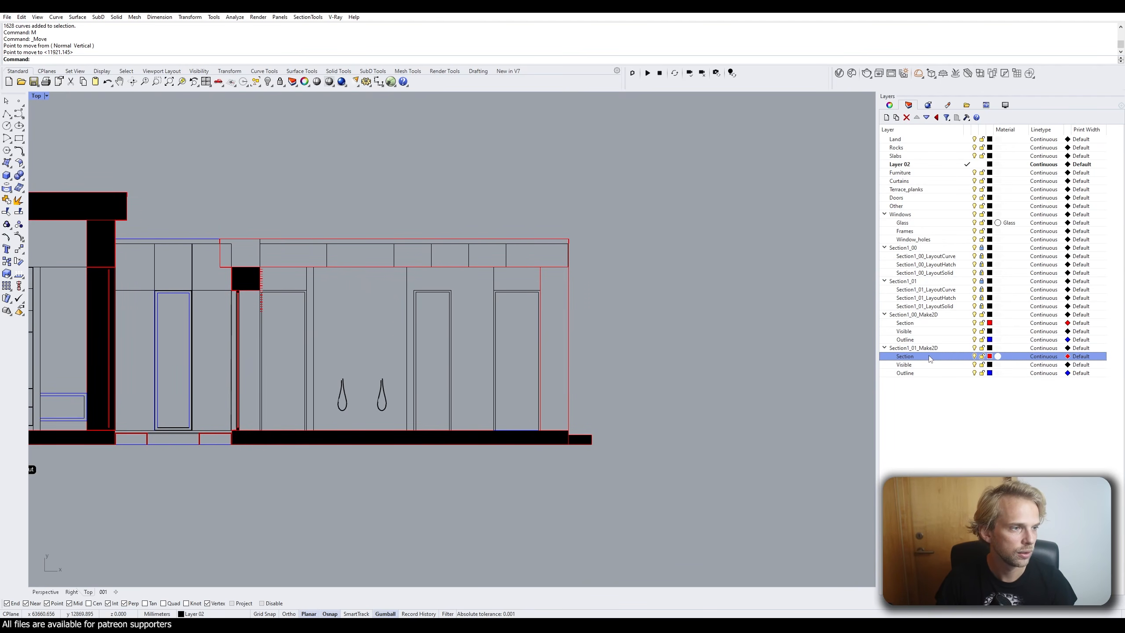
{"action": "right_click", "coordinate": [930, 358]}
Select the Section sublayer curves and add a current layer named hATCH.
{"action": "left_click", "coordinate": [958, 490]}
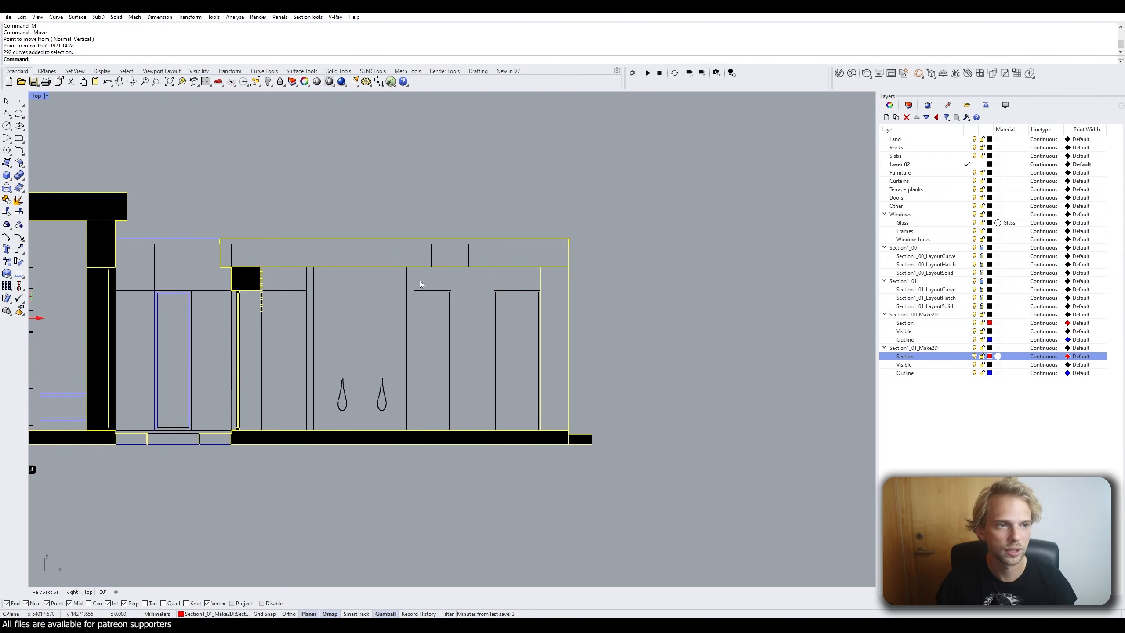
{"action": "left_click", "coordinate": [886, 117]}
{"action": "type", "text": "hATCH"}
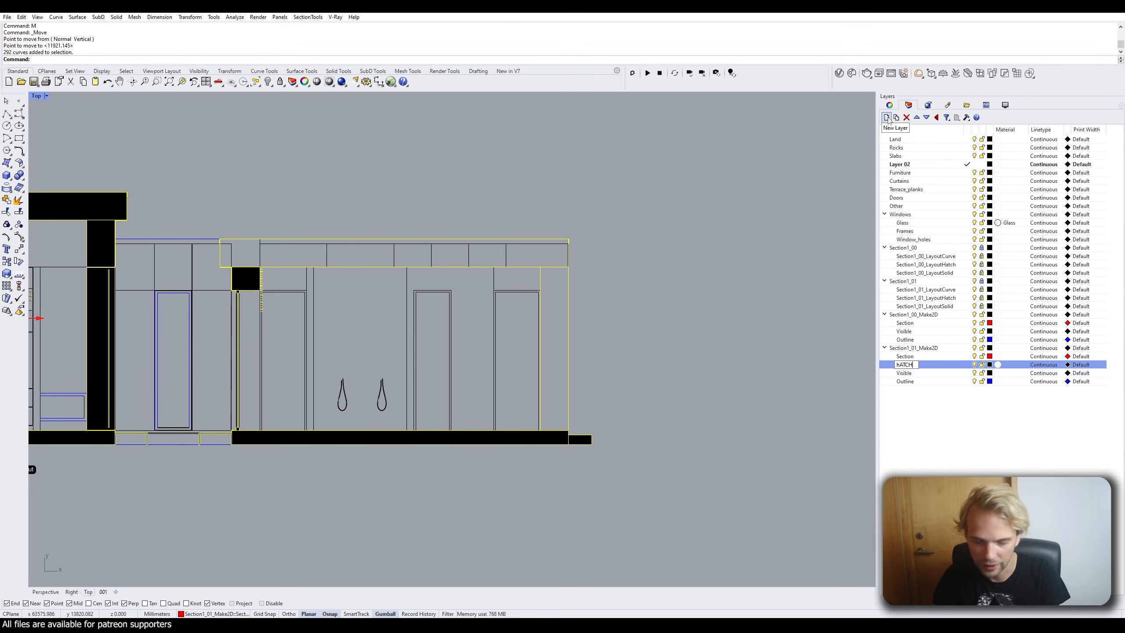
{"action": "key", "text": "Return"}
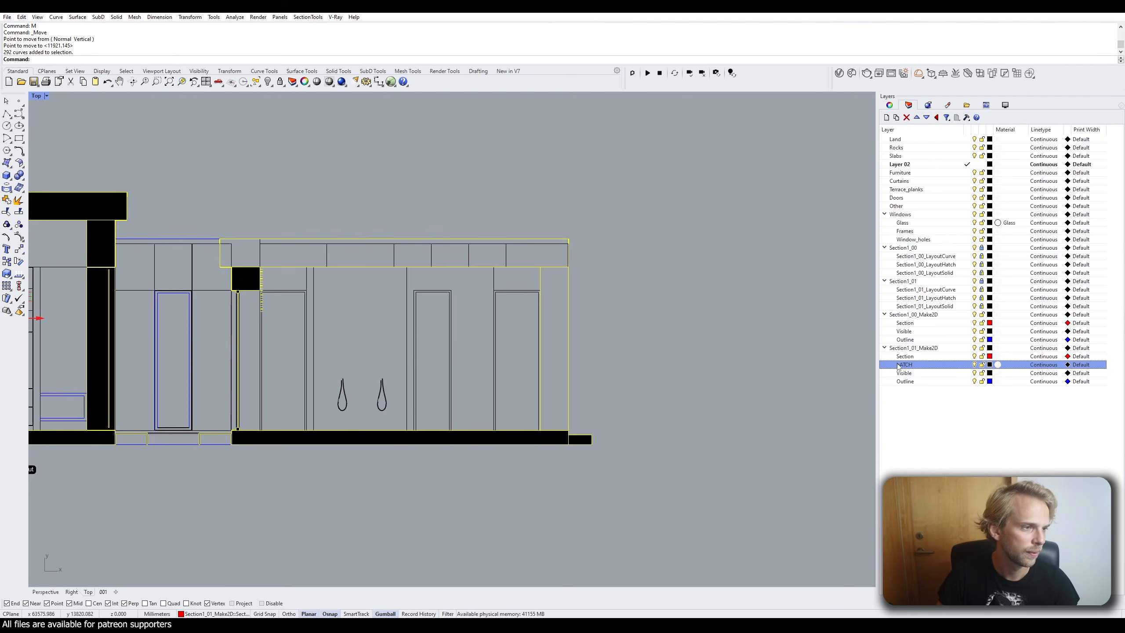
{"action": "double_click", "coordinate": [921, 364]}
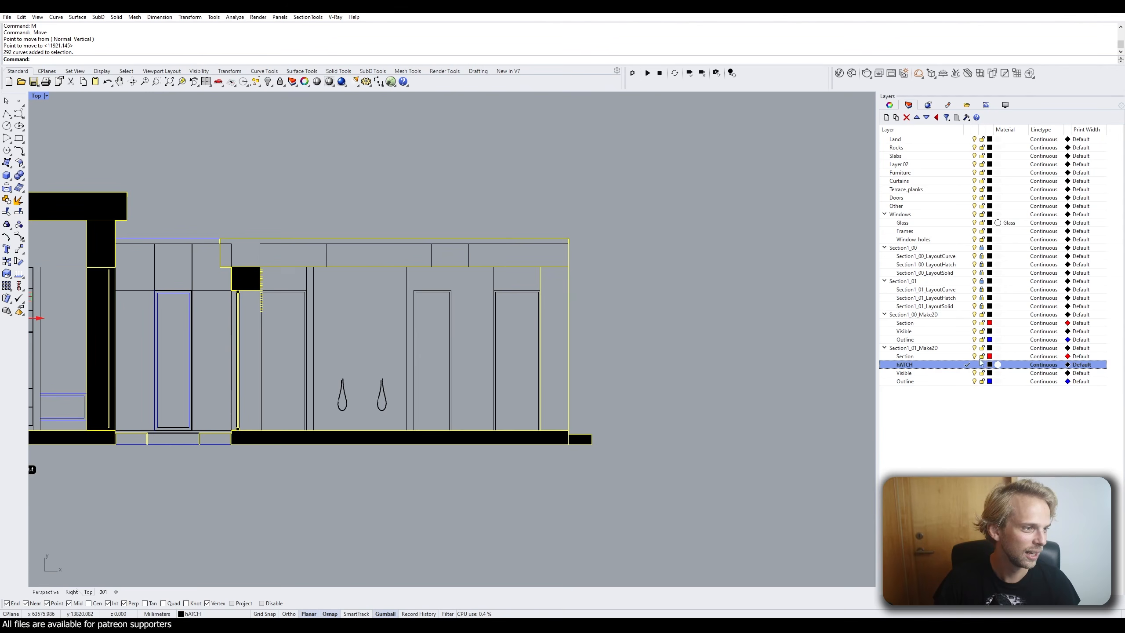
Run Hatch on the selected section curves, which hits a self-intersecting loop.
{"action": "right_click_drag", "start_coordinate": [398, 243], "coordinate": [383, 259]}
{"action": "type", "text": "Hatch"}
{"action": "key", "text": "Return"}
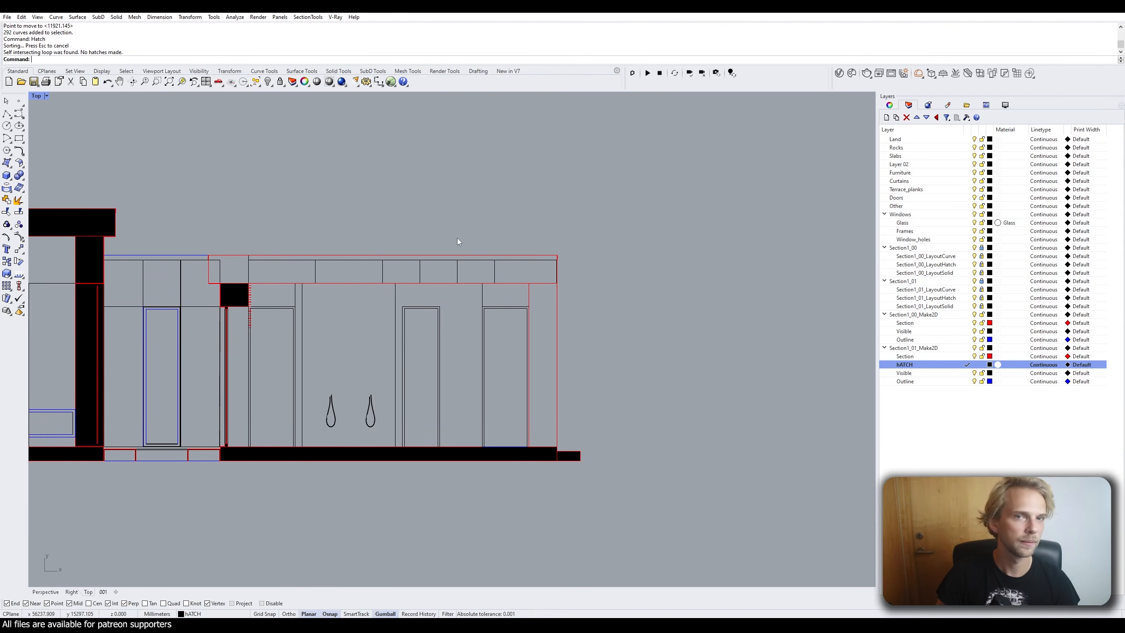
Select the roof beam's top line, its end curve and the other beam edge curves.
{"action": "left_click", "coordinate": [304, 256]}
{"action": "scroll", "coordinate": [555, 273], "scroll_direction": "up", "scroll_amount": 6}
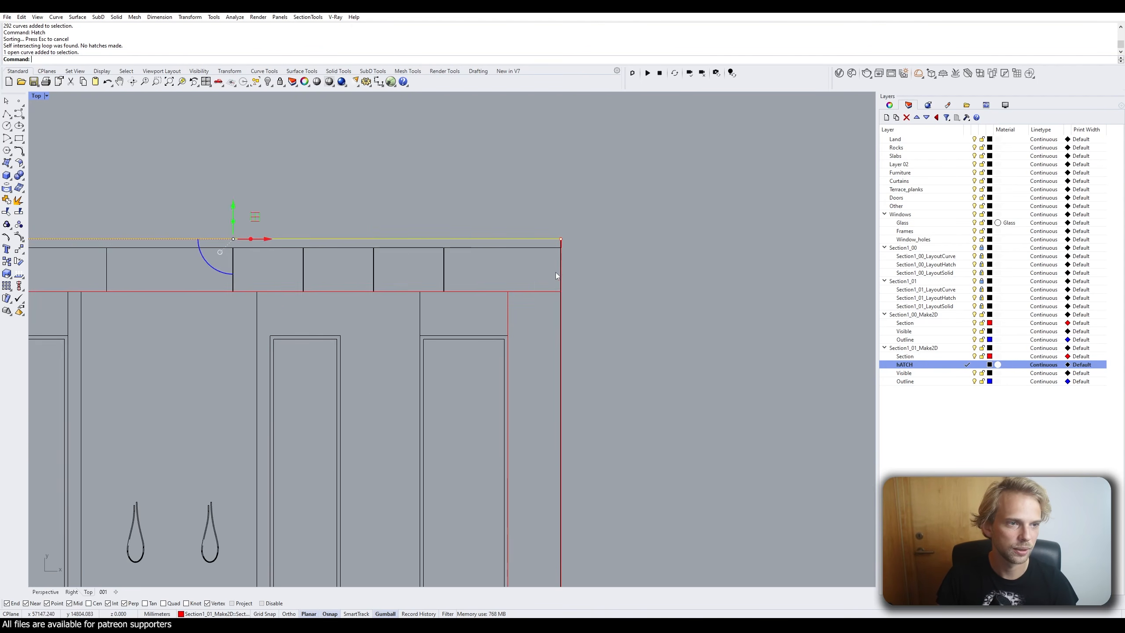
{"action": "scroll", "coordinate": [563, 251], "scroll_direction": "up", "scroll_amount": 3}
{"action": "left_click", "coordinate": [561, 246]}
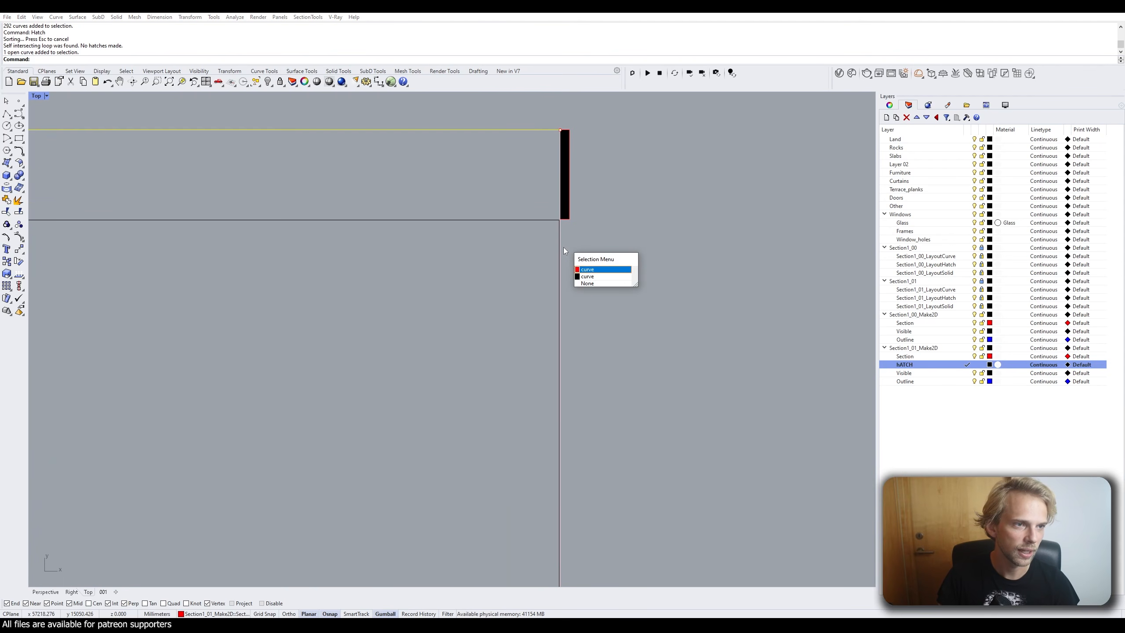
{"action": "left_click", "coordinate": [594, 270]}
{"action": "scroll", "coordinate": [478, 424], "scroll_direction": "down", "scroll_amount": 3}
{"action": "left_click", "coordinate": [389, 382]}
{"action": "left_click", "coordinate": [425, 405]}
{"action": "scroll", "coordinate": [425, 404], "scroll_direction": "down", "scroll_amount": 5}
{"action": "scroll", "coordinate": [336, 356], "scroll_direction": "up", "scroll_amount": 5}
{"action": "left_click", "coordinate": [245, 348]}
{"action": "scroll", "coordinate": [248, 348], "scroll_direction": "down", "scroll_amount": 3}
{"action": "right_click_drag", "start_coordinate": [507, 441], "coordinate": [217, 239]}
{"action": "right_click_drag", "start_coordinate": [549, 328], "coordinate": [323, 302]}
Add the vertical line, the red edge and the floor's top edge to the beam boundary selection.
{"action": "left_click", "coordinate": [488, 173], "text": "shift"}
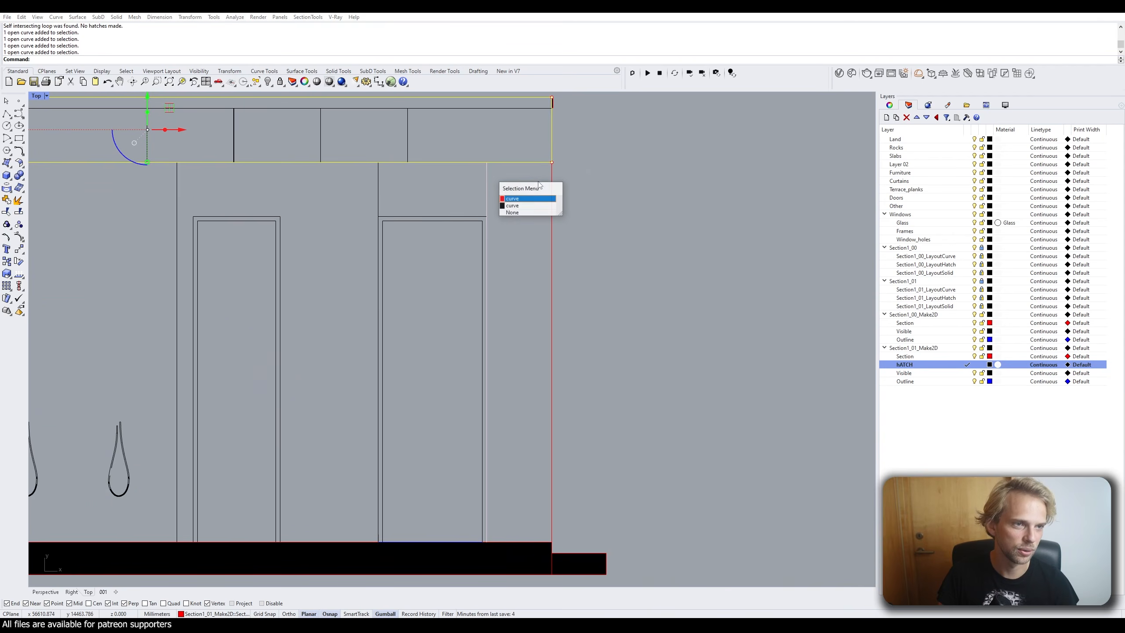
{"action": "left_click", "coordinate": [513, 205]}
{"action": "left_click", "coordinate": [552, 184], "text": "shift"}
{"action": "left_click", "coordinate": [593, 214]}
{"action": "right_click_drag", "start_coordinate": [516, 490], "coordinate": [515, 313]}
{"action": "scroll", "coordinate": [528, 343], "scroll_direction": "up", "scroll_amount": 10}
{"action": "left_click", "coordinate": [504, 403], "text": "shift"}
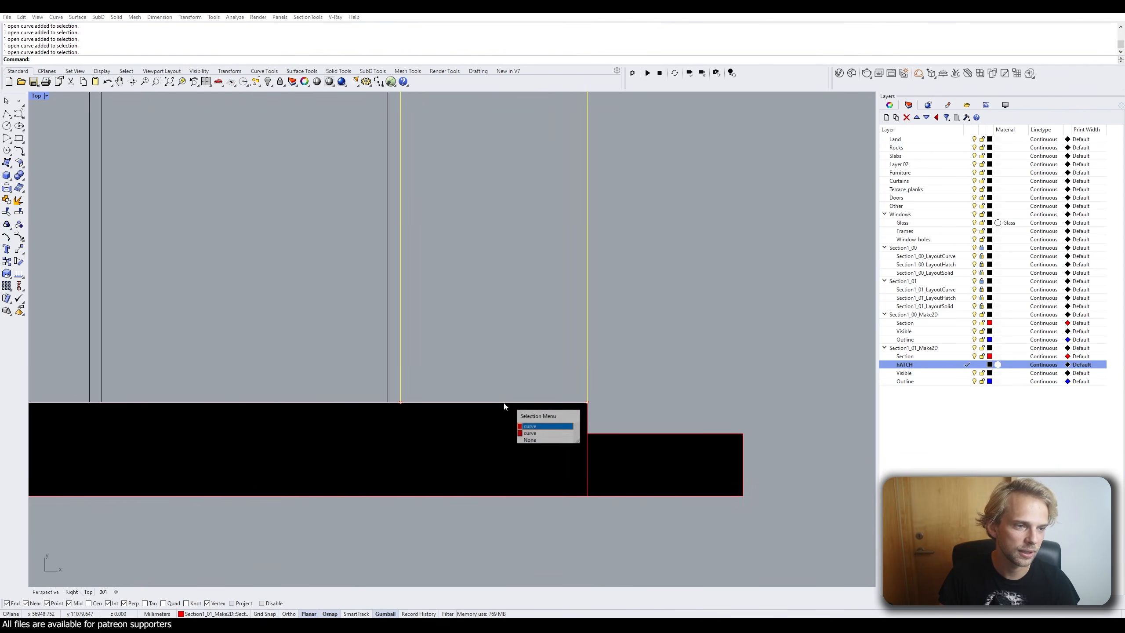
{"action": "left_click", "coordinate": [531, 433]}
{"action": "scroll", "coordinate": [490, 325], "scroll_direction": "down", "scroll_amount": 2}
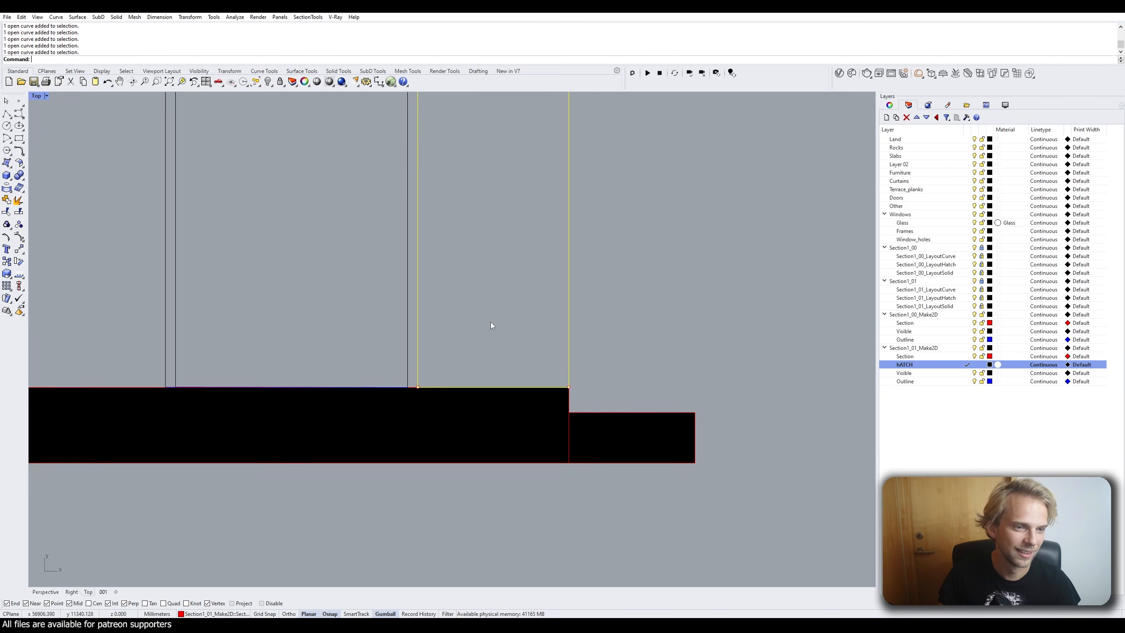
{"action": "scroll", "coordinate": [490, 325], "scroll_direction": "down", "scroll_amount": 5}
{"action": "right_click_drag", "start_coordinate": [450, 252], "coordinate": [480, 337]}
{"action": "scroll", "coordinate": [480, 338], "scroll_direction": "up", "scroll_amount": 1}
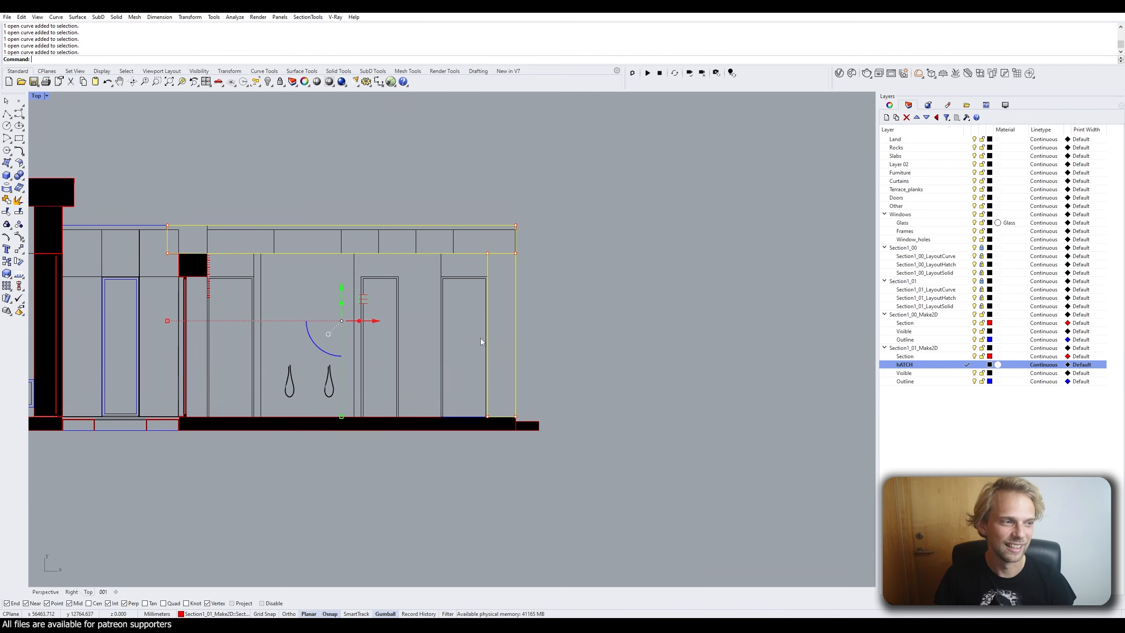
Fill the roof beam region with a solid hatch using the Hatch command.
{"action": "type", "text": "hatch"}
{"action": "key", "text": "Return"}
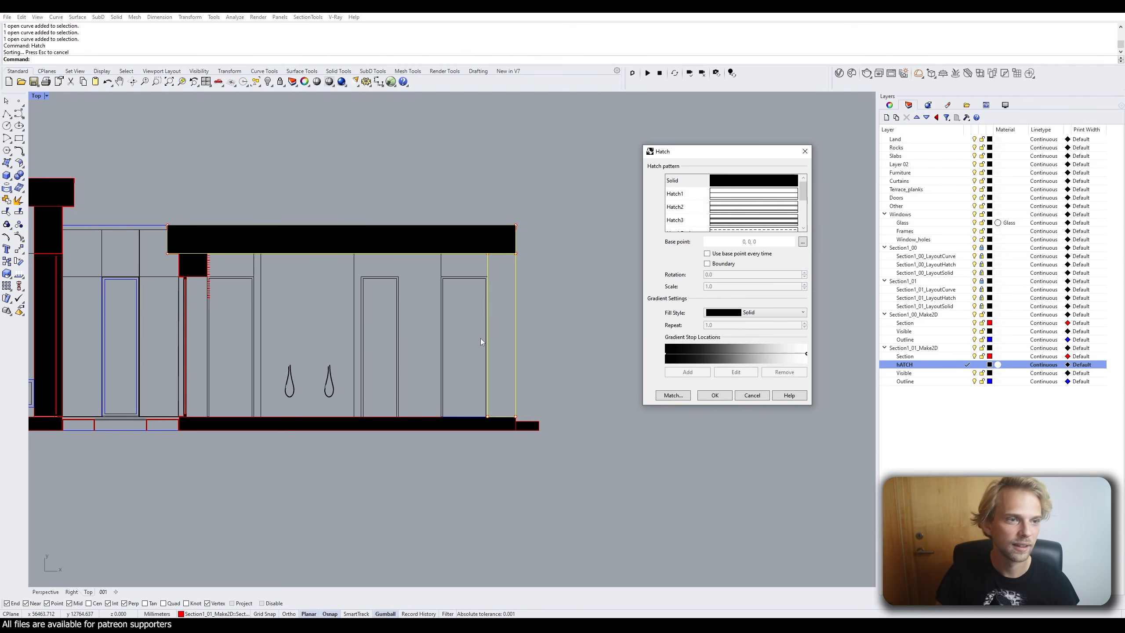
{"action": "left_click", "coordinate": [707, 264]}
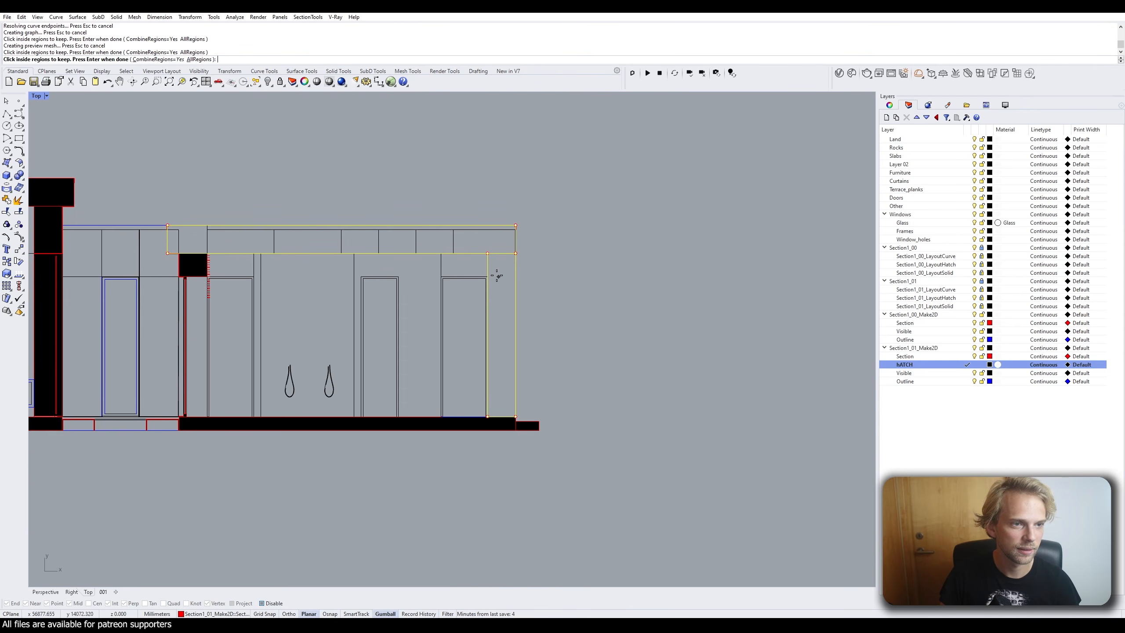
{"action": "left_click", "coordinate": [480, 238]}
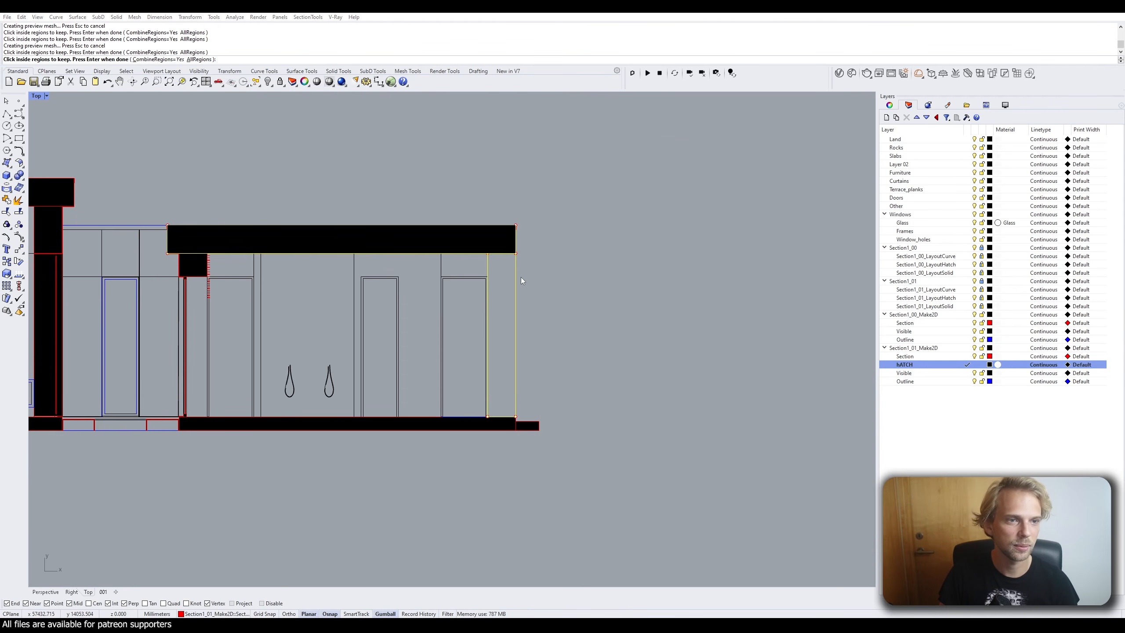
{"action": "key", "text": "Return"}
{"action": "left_click", "coordinate": [713, 399]}
Try selecting the right wall's vertical, right and bottom edge lines, then clear the selection.
{"action": "right_click_drag", "start_coordinate": [551, 314], "coordinate": [525, 305]}
{"action": "key", "text": "Escape"}
{"action": "scroll", "coordinate": [474, 280], "scroll_direction": "up", "scroll_amount": 4}
{"action": "left_click", "coordinate": [456, 235]}
{"action": "left_click", "coordinate": [496, 261]}
{"action": "left_click", "coordinate": [498, 264], "text": "shift"}
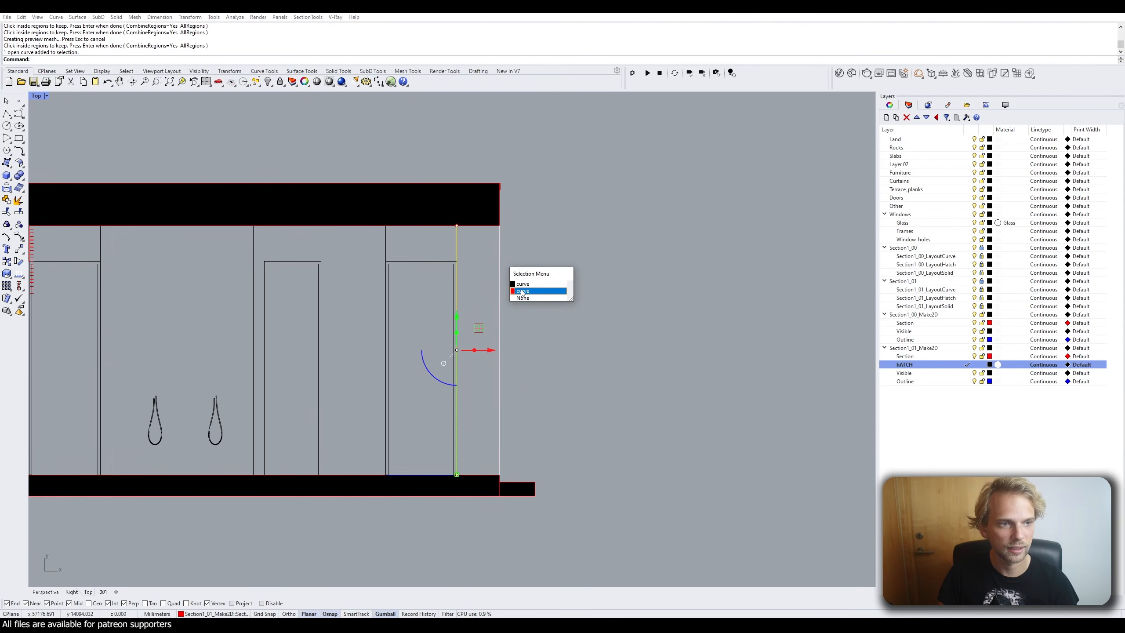
{"action": "left_click", "coordinate": [536, 289]}
{"action": "left_click", "coordinate": [491, 476], "text": "shift"}
{"action": "left_click", "coordinate": [523, 495]}
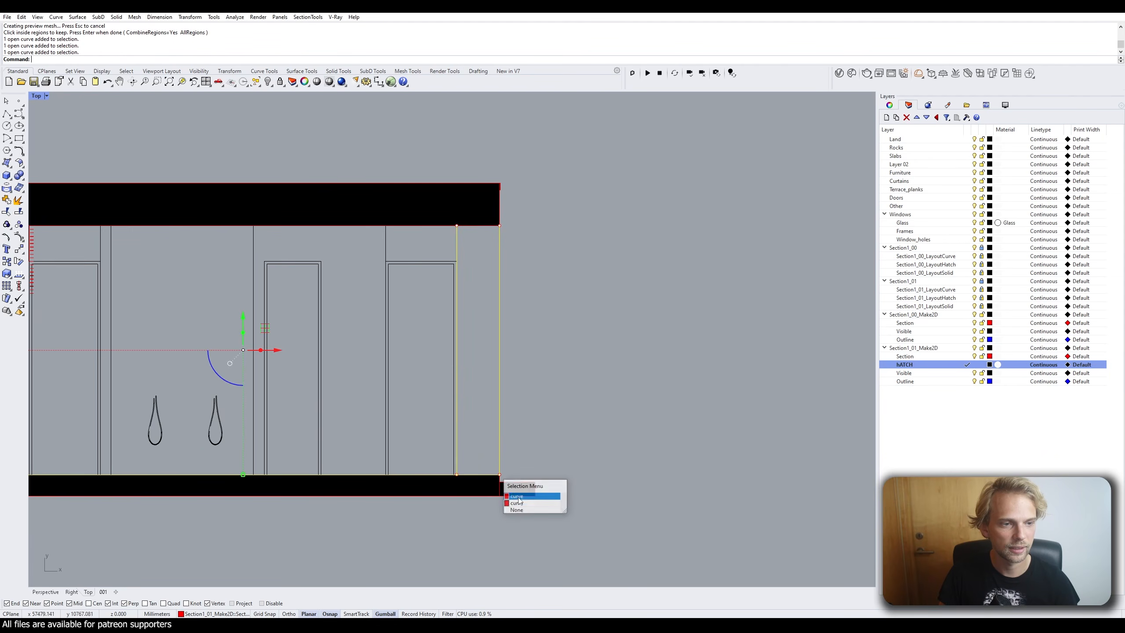
{"action": "left_click", "coordinate": [444, 477], "text": "ctrl"}
{"action": "left_click", "coordinate": [547, 404]}
Draw a rectangle from the bottom wall corner over the right wall strip and select it.
{"action": "left_click", "coordinate": [19, 138]}
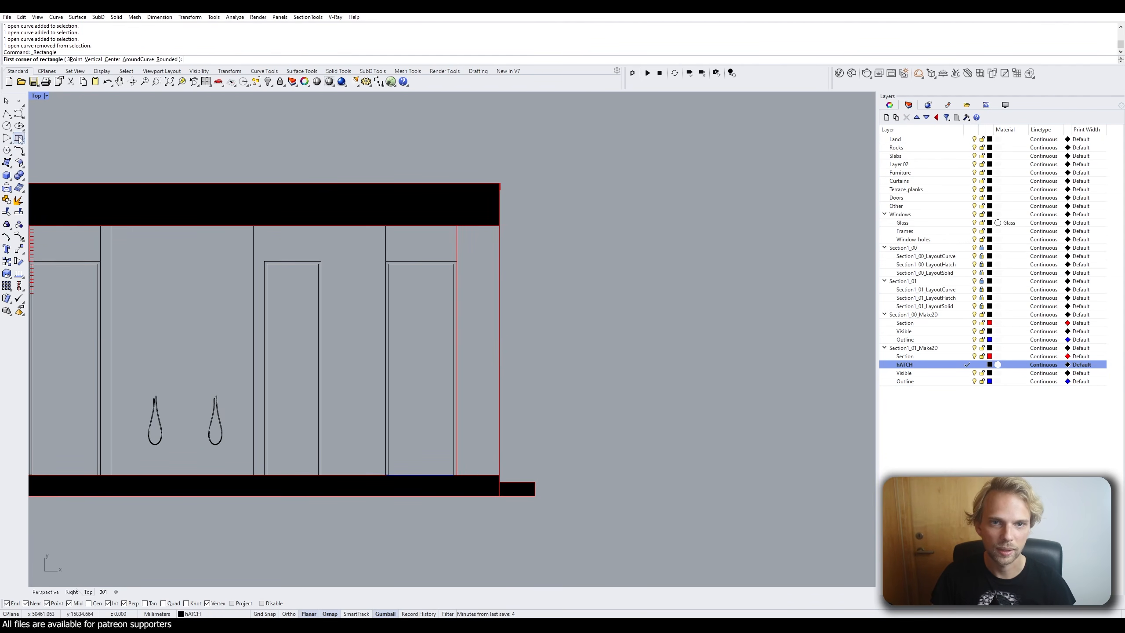
{"action": "left_click", "coordinate": [458, 475]}
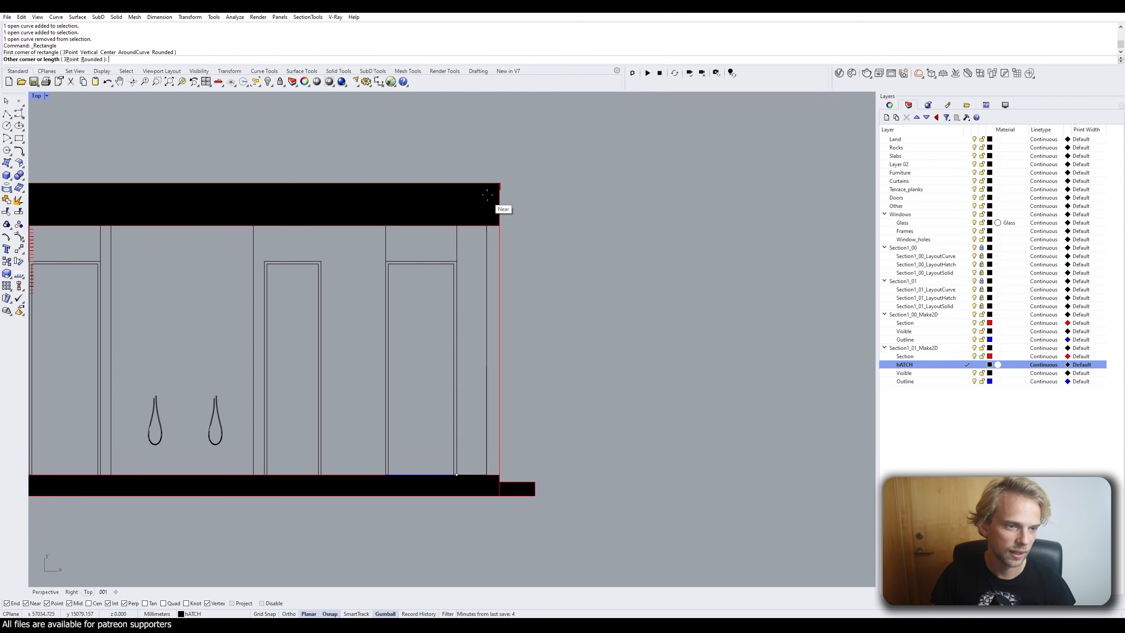
{"action": "left_click", "coordinate": [499, 225]}
{"action": "left_click", "coordinate": [499, 238]}
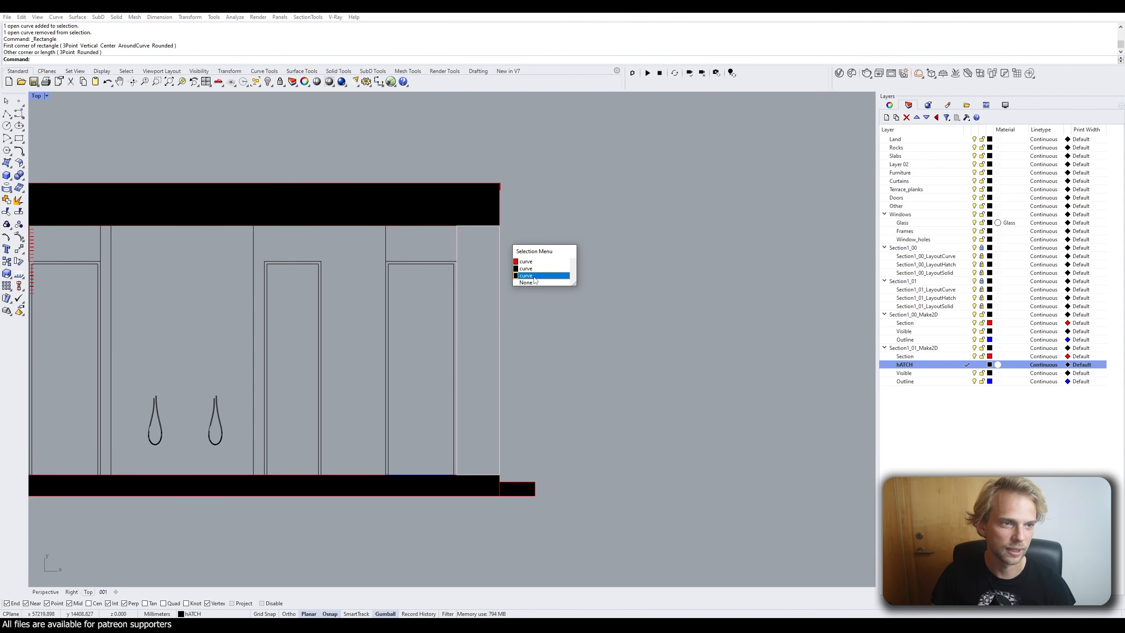
{"action": "left_click", "coordinate": [535, 276]}
Fill the rectangle's interior with a solid hatch.
{"action": "type", "text": "hatch"}
{"action": "key", "text": "Return"}
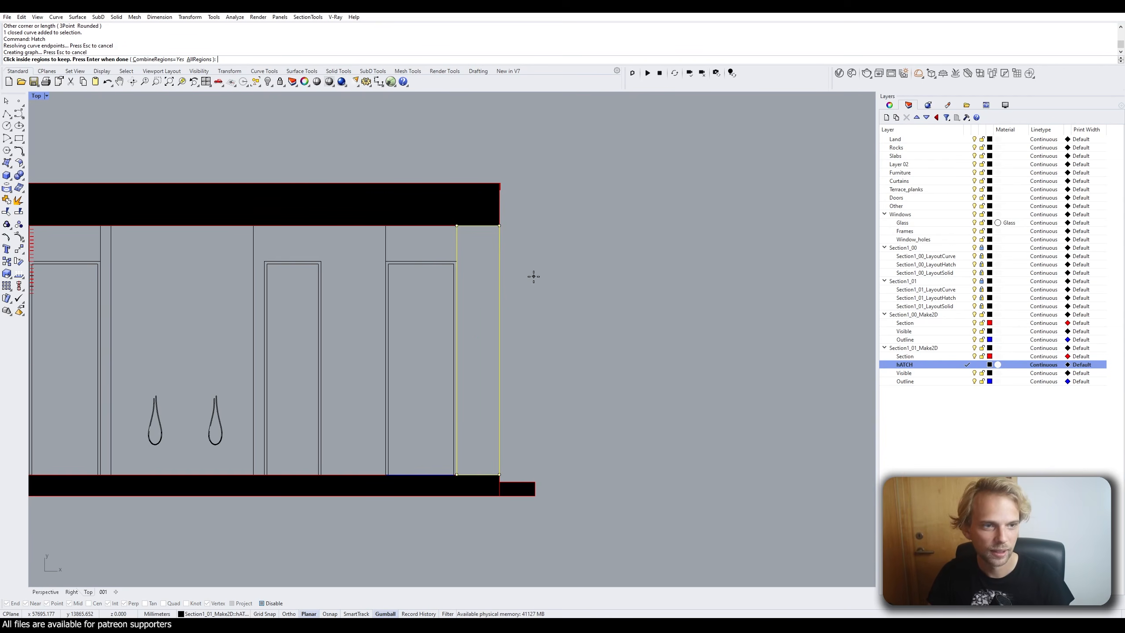
{"action": "left_click", "coordinate": [486, 265]}
{"action": "key", "text": "Return"}
{"action": "key", "text": "Return"}
{"action": "left_click", "coordinate": [499, 230]}
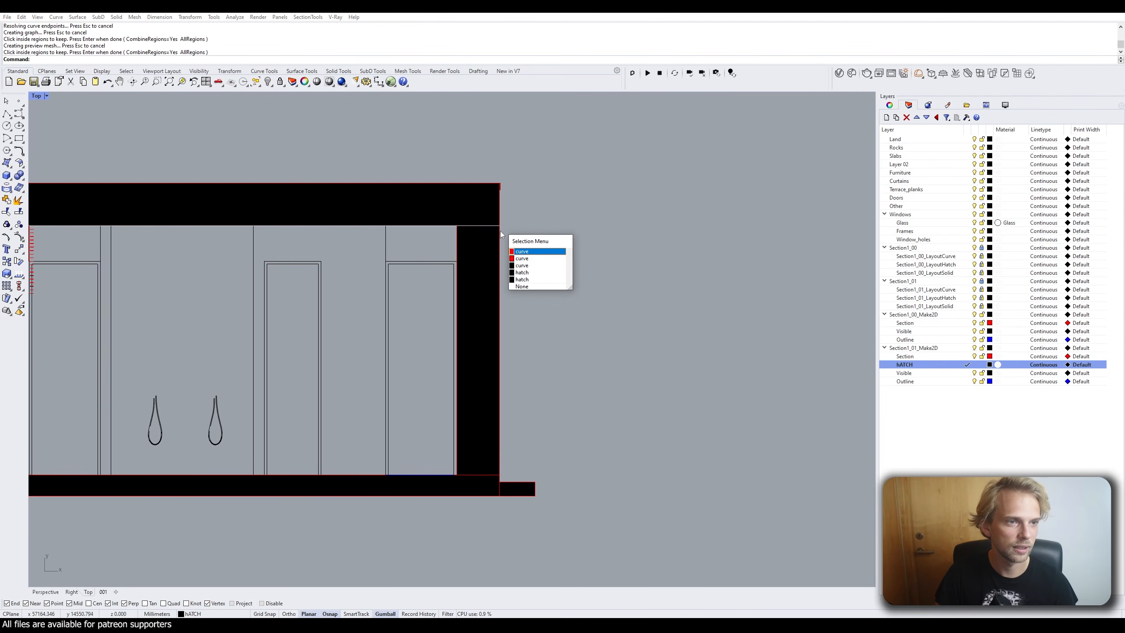
Delete the helper rectangle outline, leaving only the hatch.
{"action": "left_click", "coordinate": [522, 266]}
{"action": "key", "text": "Delete"}
{"action": "scroll", "coordinate": [473, 244], "scroll_direction": "down", "scroll_amount": 4}
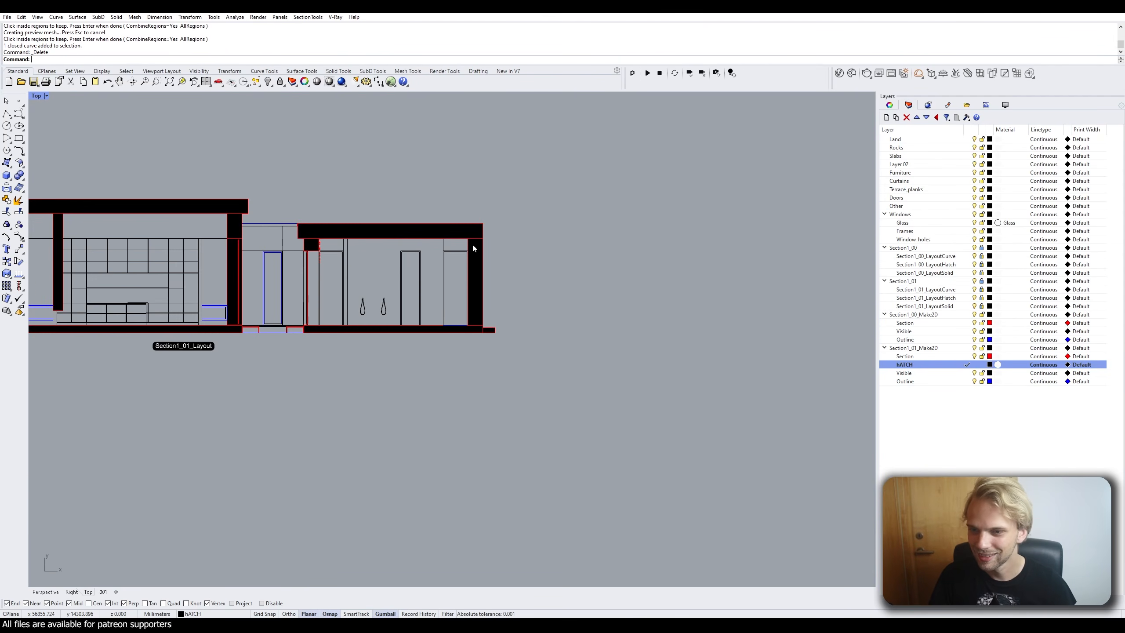
{"action": "right_click_drag", "start_coordinate": [474, 246], "coordinate": [582, 299]}
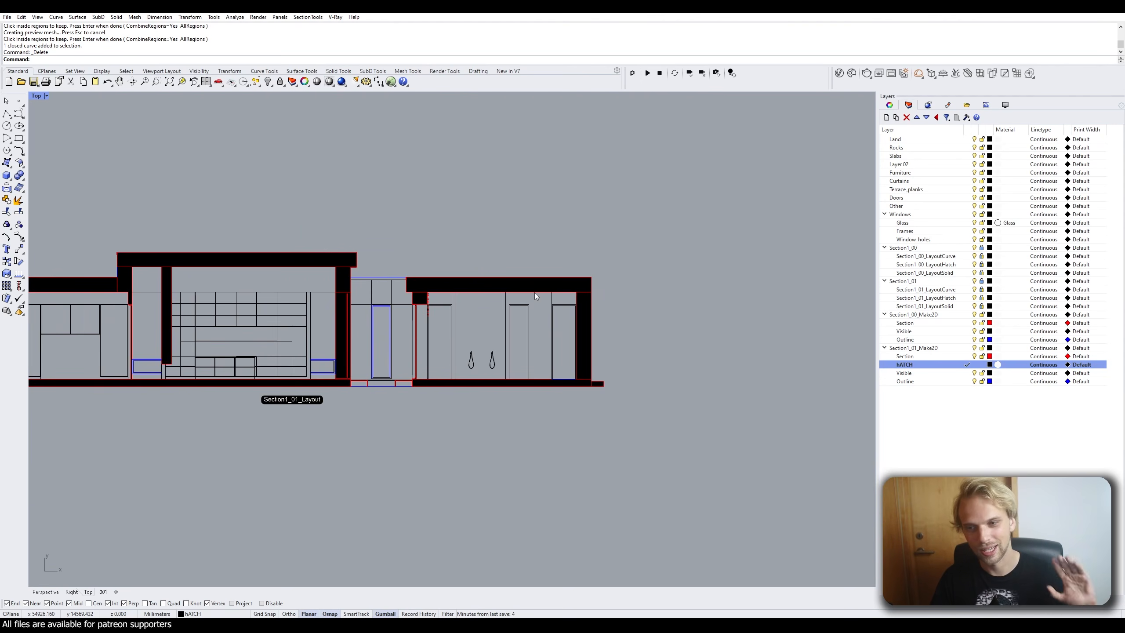
{"action": "scroll", "coordinate": [549, 270], "scroll_direction": "down", "scroll_amount": 4}
{"action": "scroll", "coordinate": [553, 246], "scroll_direction": "up", "scroll_amount": 3}
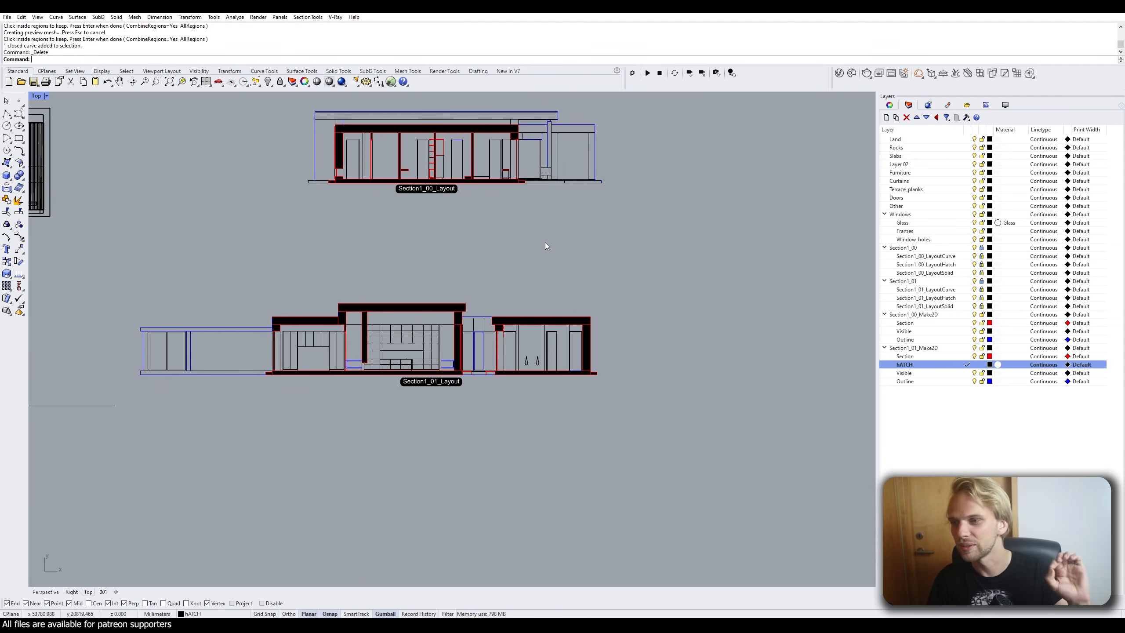
{"action": "scroll", "coordinate": [366, 311], "scroll_direction": "up", "scroll_amount": 2}
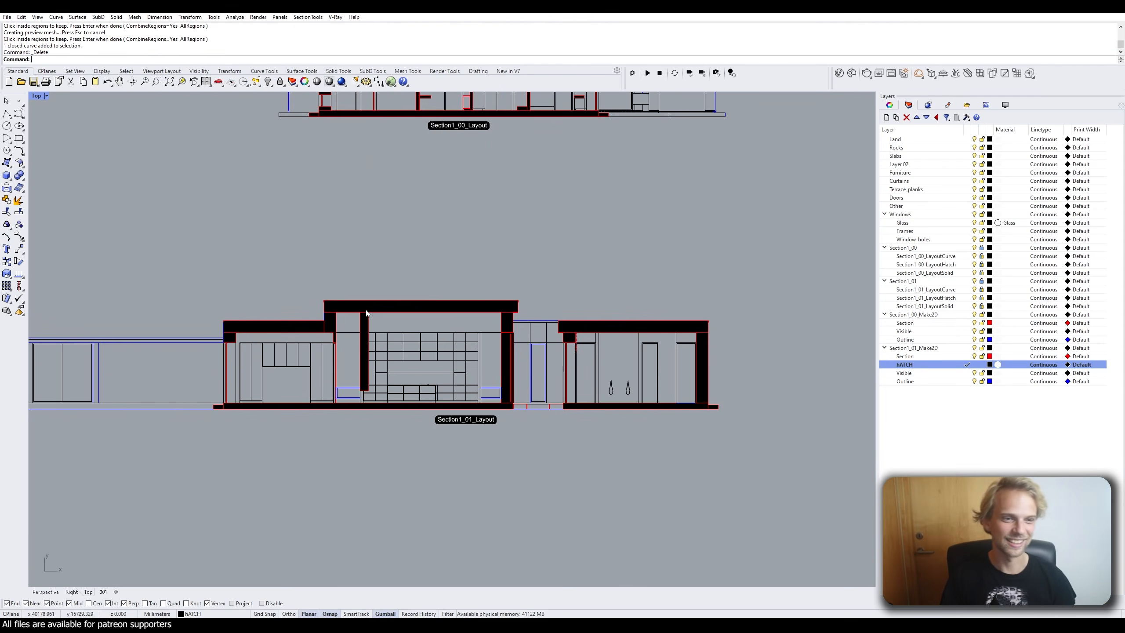
{"action": "scroll", "coordinate": [366, 311], "scroll_direction": "down", "scroll_amount": 2}
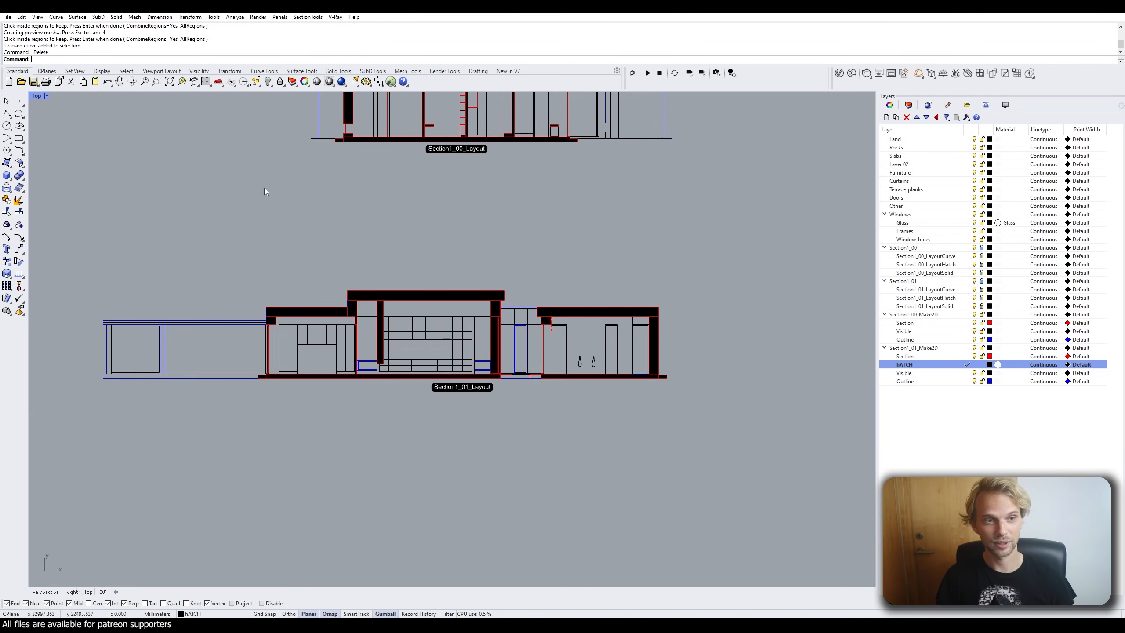
{"action": "scroll", "coordinate": [271, 200], "scroll_direction": "down", "scroll_amount": 4}
{"action": "right_click_drag", "start_coordinate": [273, 216], "coordinate": [371, 264]}
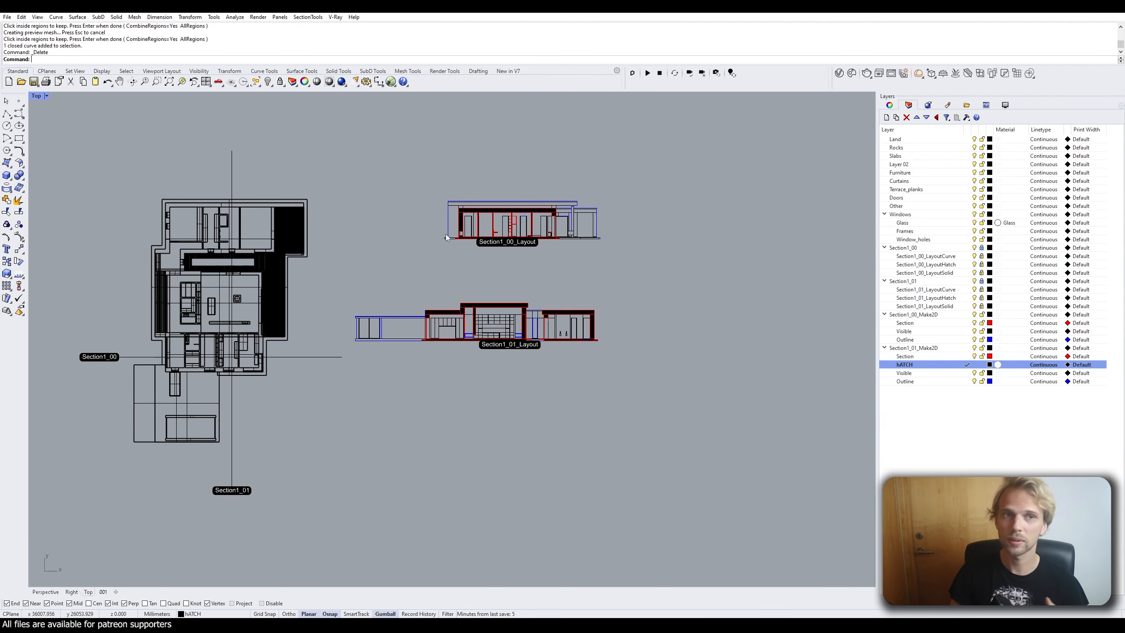
{"action": "left_click", "coordinate": [310, 17]}
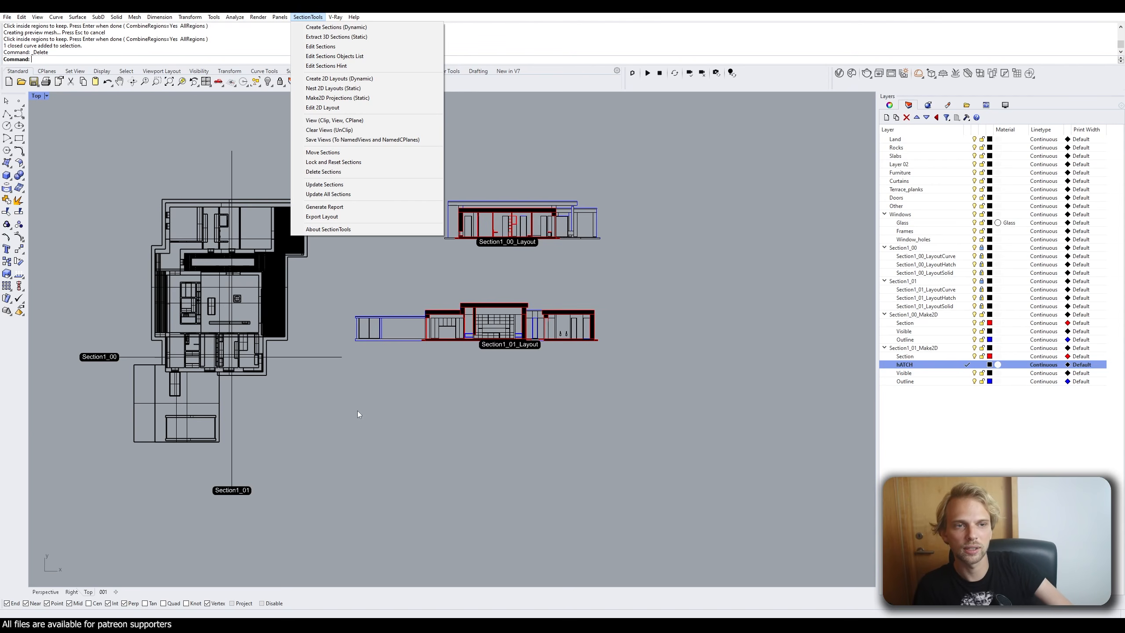
{"action": "left_click", "coordinate": [396, 119]}
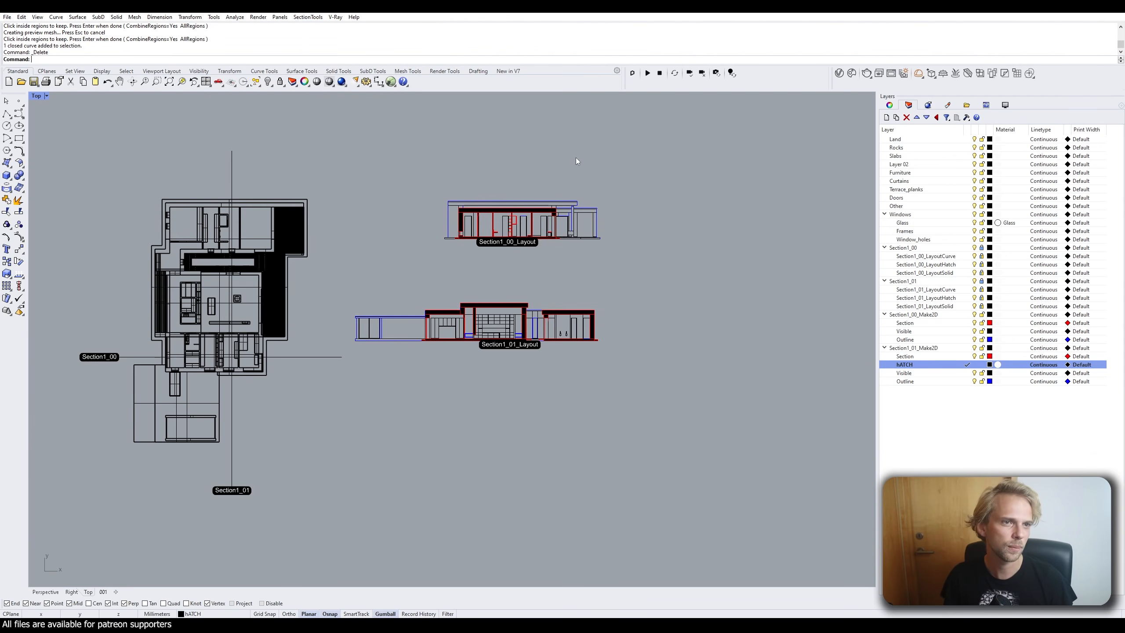
{"action": "right_click_drag", "start_coordinate": [464, 212], "coordinate": [550, 227]}
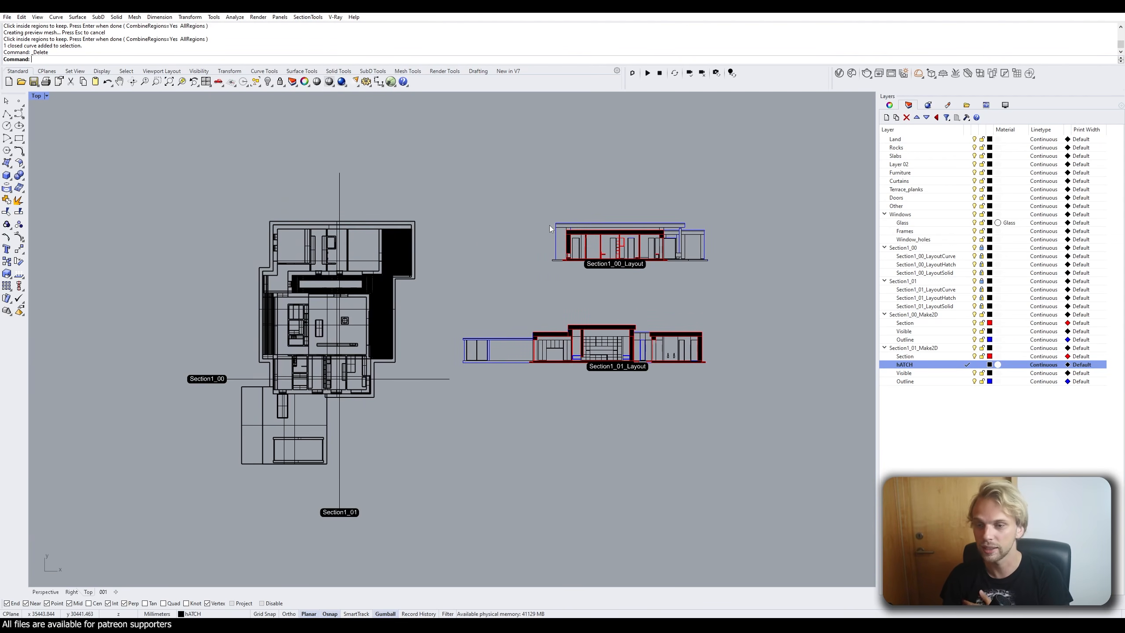